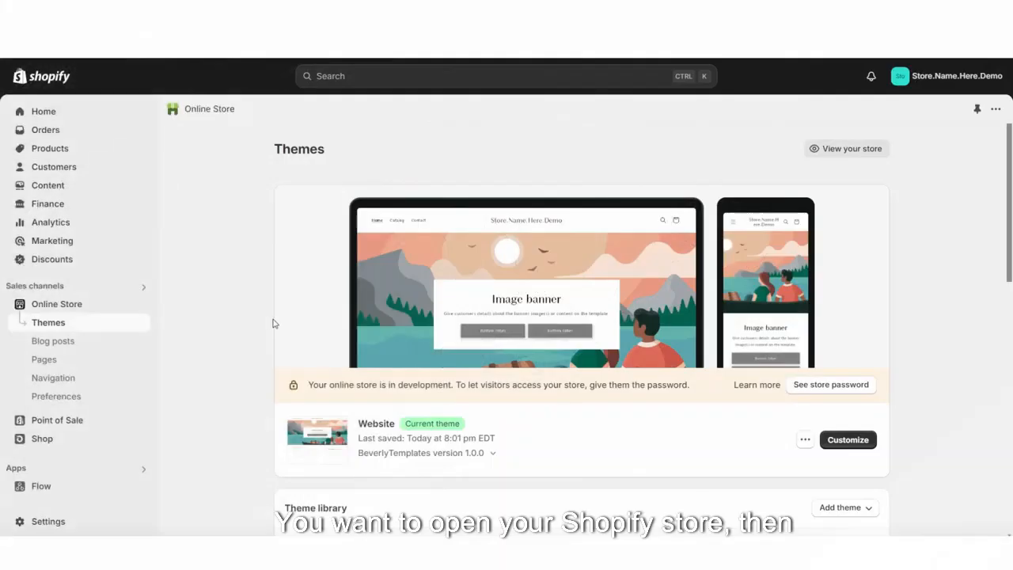
Step: Open the theme editor for the current Website theme of the online store
scroll(257, 326, down, 2)
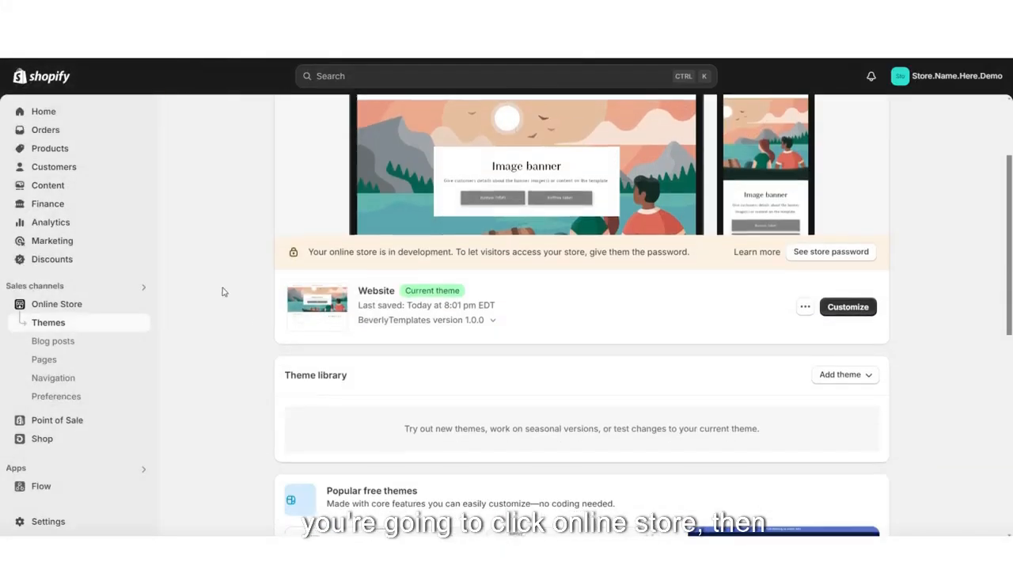
scroll(224, 290, down, 1)
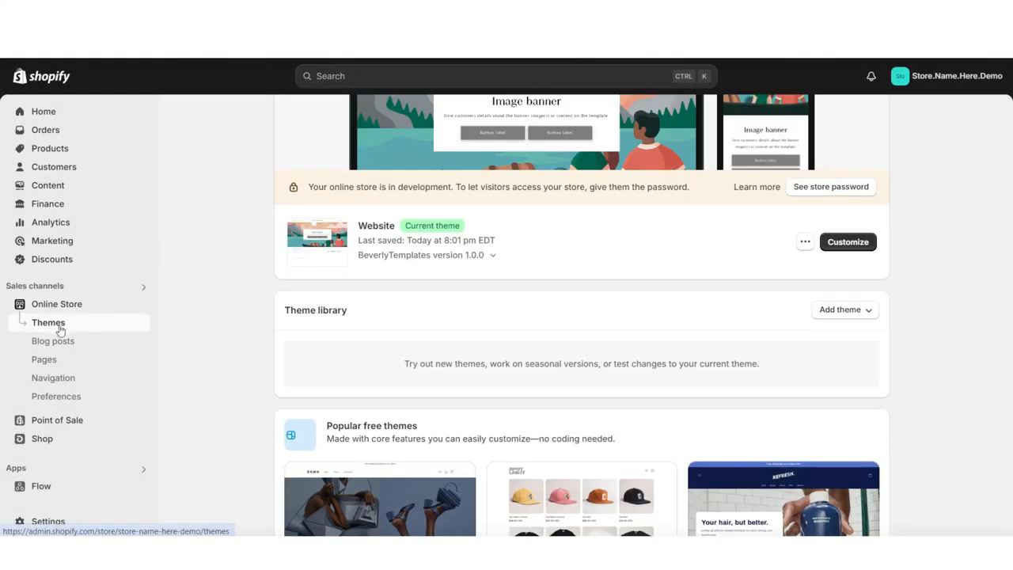
scroll(859, 280, up, 1)
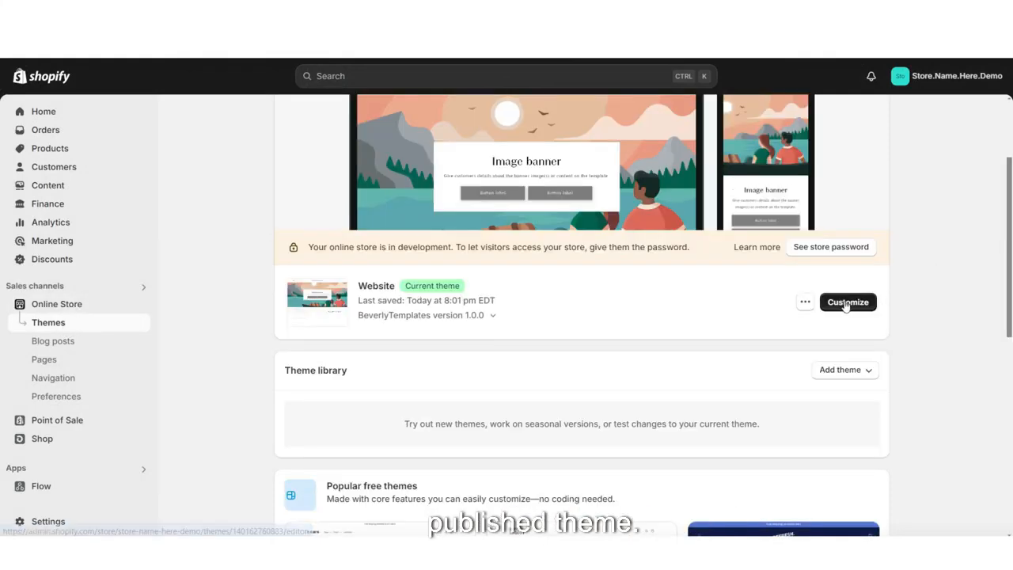
scroll(961, 299, down, 6)
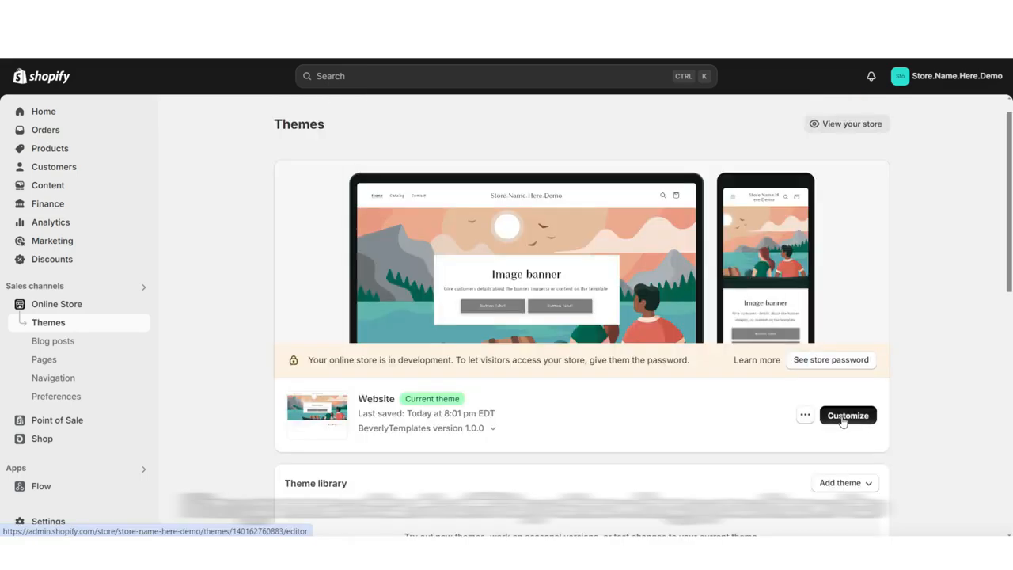
click(847, 414)
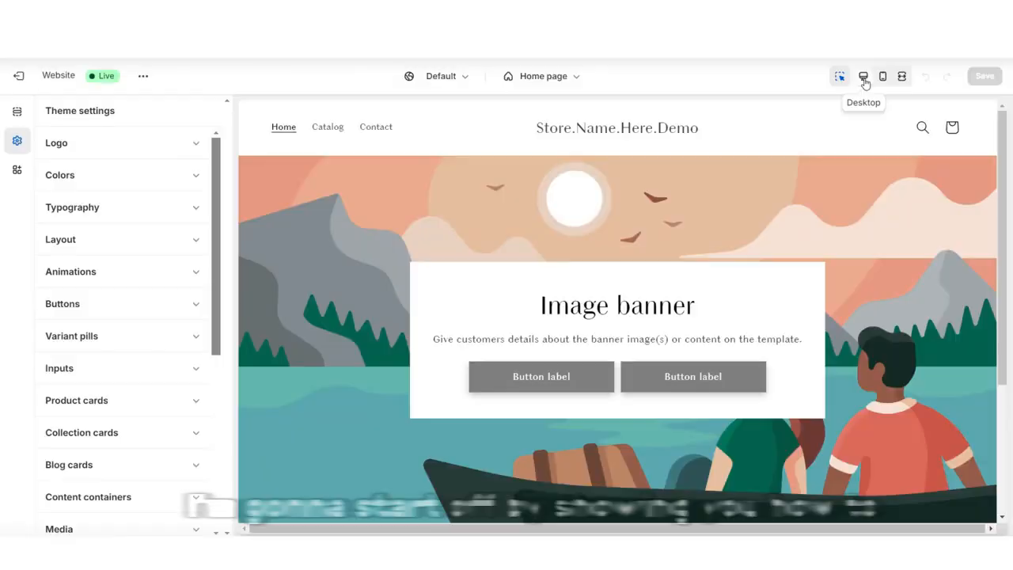
Step: Preview the home page in the mobile and full-screen layouts
click(901, 76)
scroll(989, 178, down, 3)
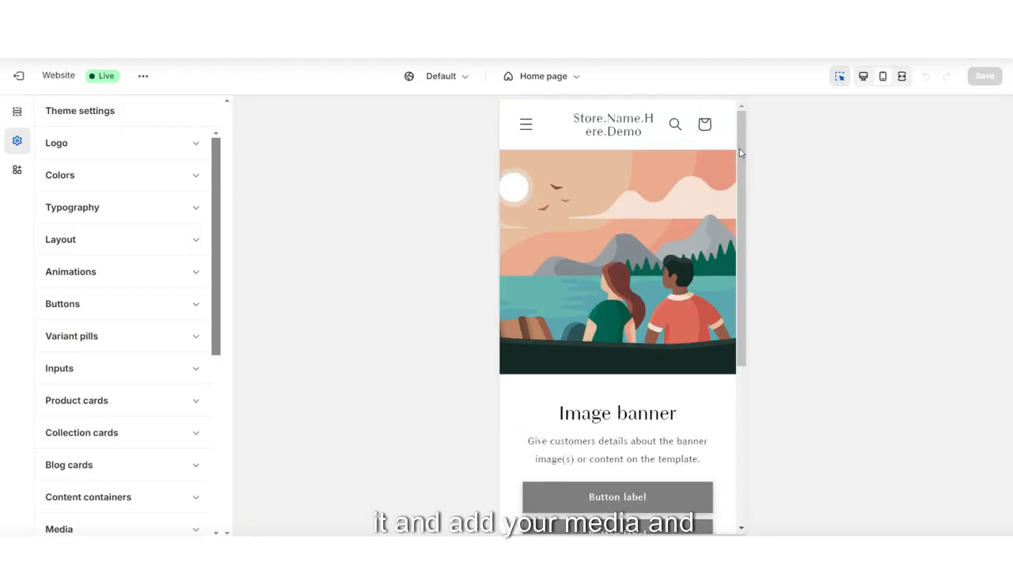
scroll(741, 152, down, 5)
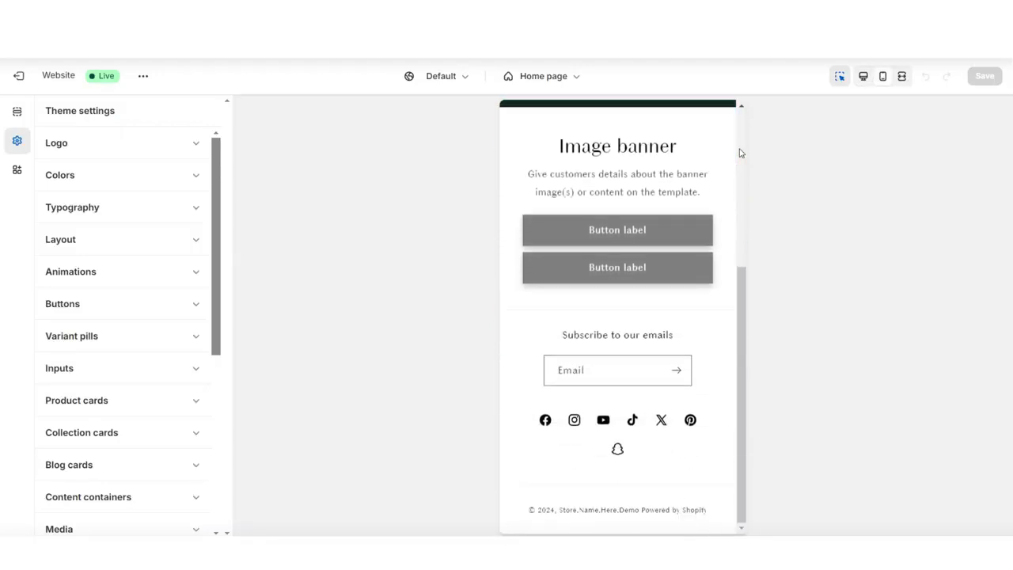
scroll(741, 153, up, 5)
click(902, 76)
click(903, 77)
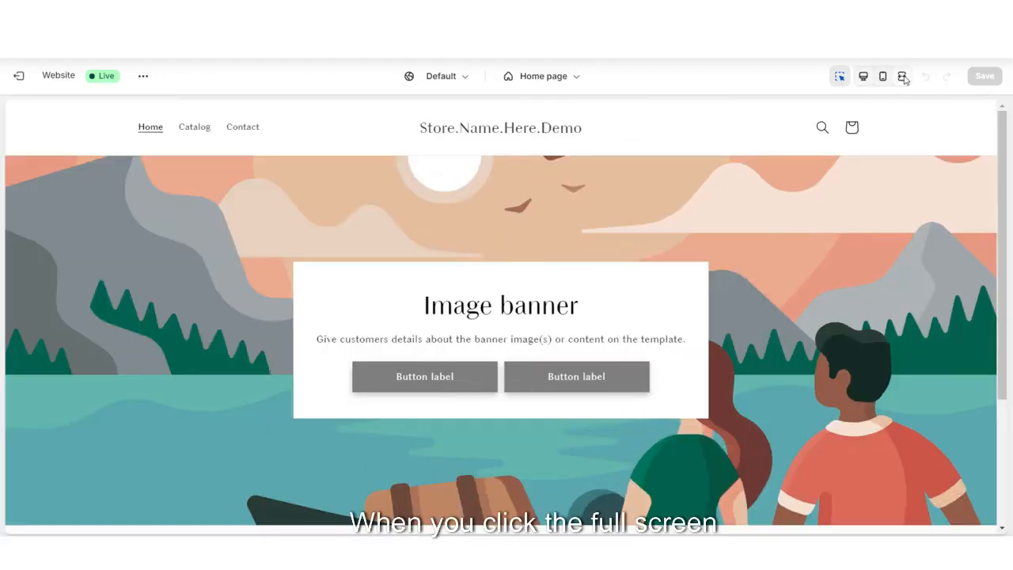
mouse_move(1004, 152)
mouse_down()
mouse_move(1000, 261)
mouse_move(999, 158)
mouse_up()
click(883, 76)
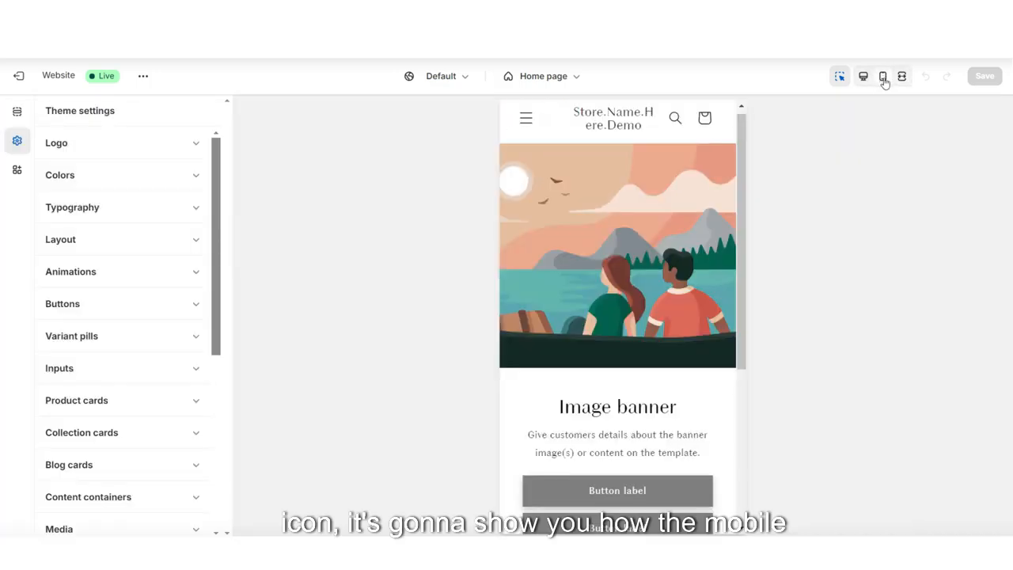
Step: Select the header section and set its desktop logo position to Middle left
click(531, 122)
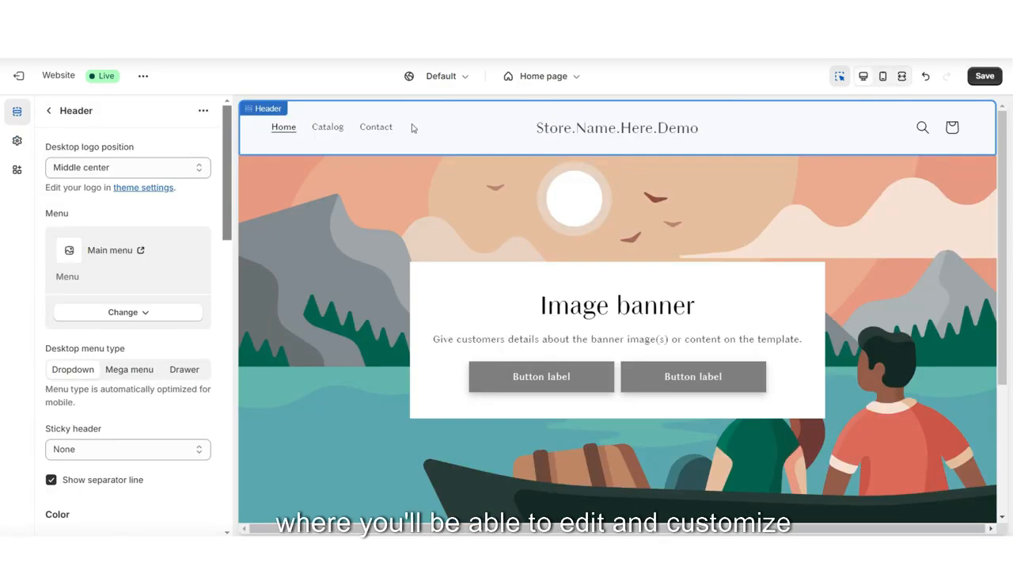
scroll(218, 187, down, 5)
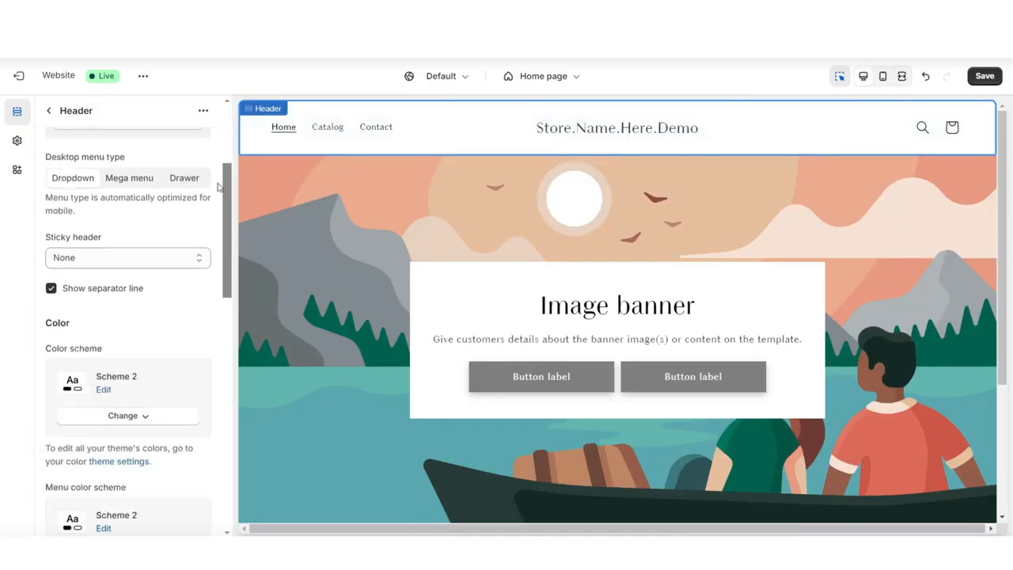
scroll(218, 187, up, 2)
scroll(217, 187, up, 1)
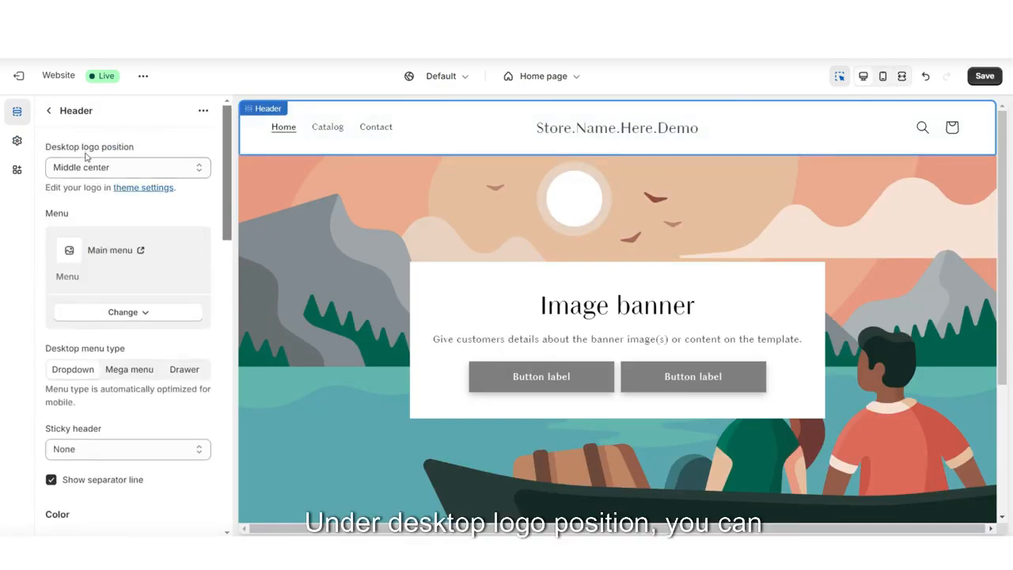
click(90, 171)
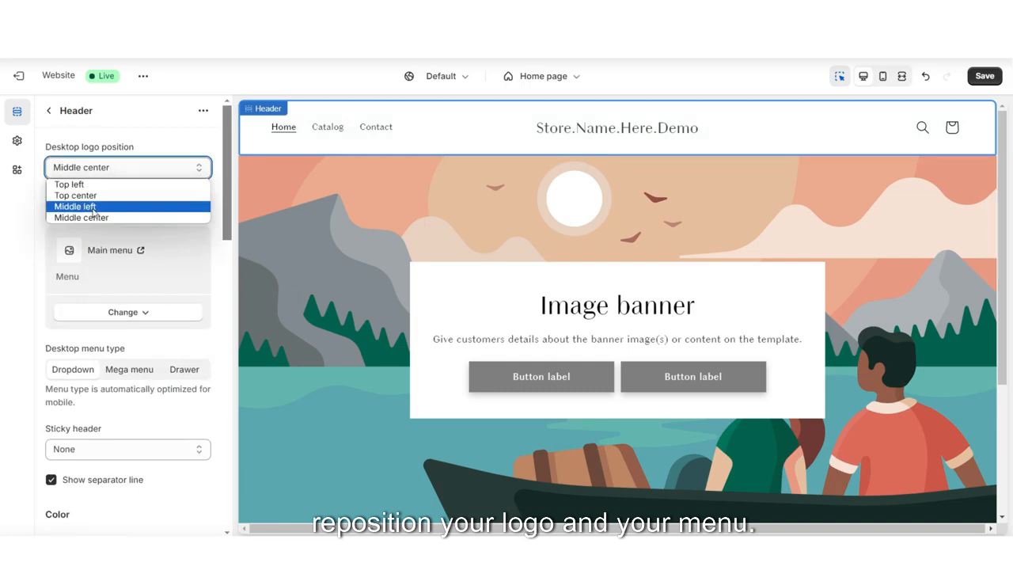
click(93, 207)
Step: Set the header's sticky behaviour to Always and check it while moving through the home page
scroll(87, 171, down, 4)
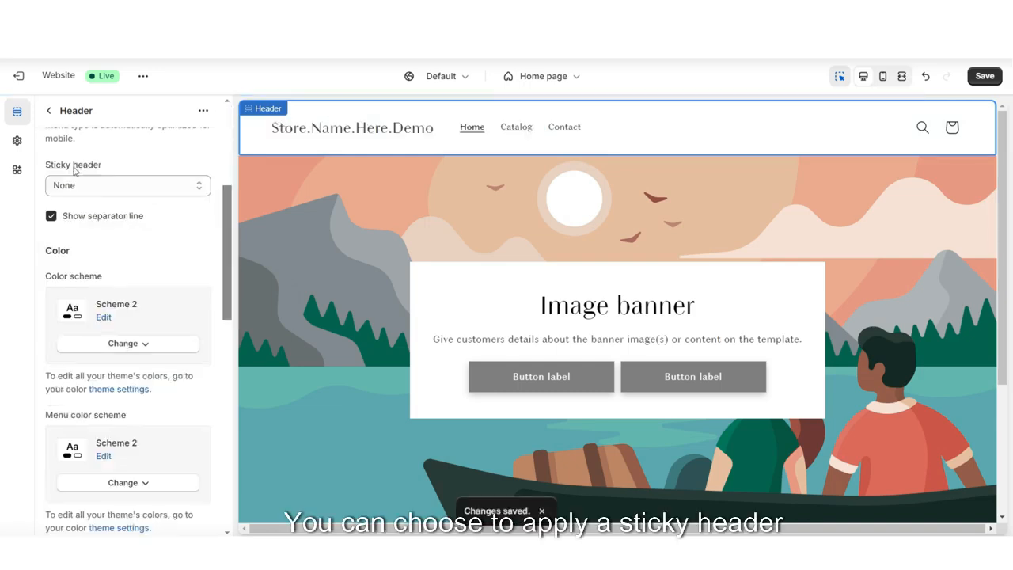
click(72, 187)
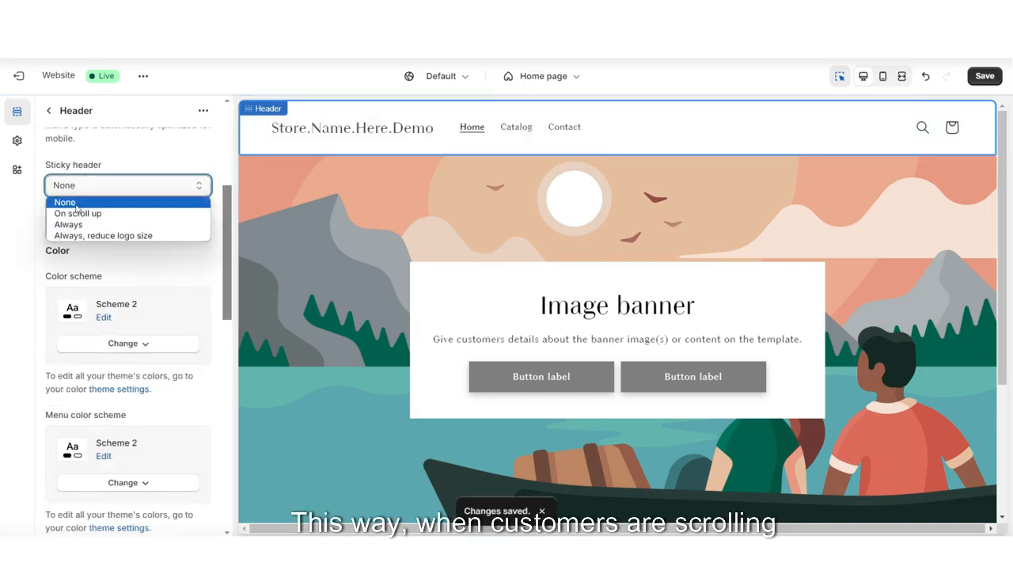
click(68, 224)
scroll(988, 157, down, 2)
scroll(737, 143, down, 2)
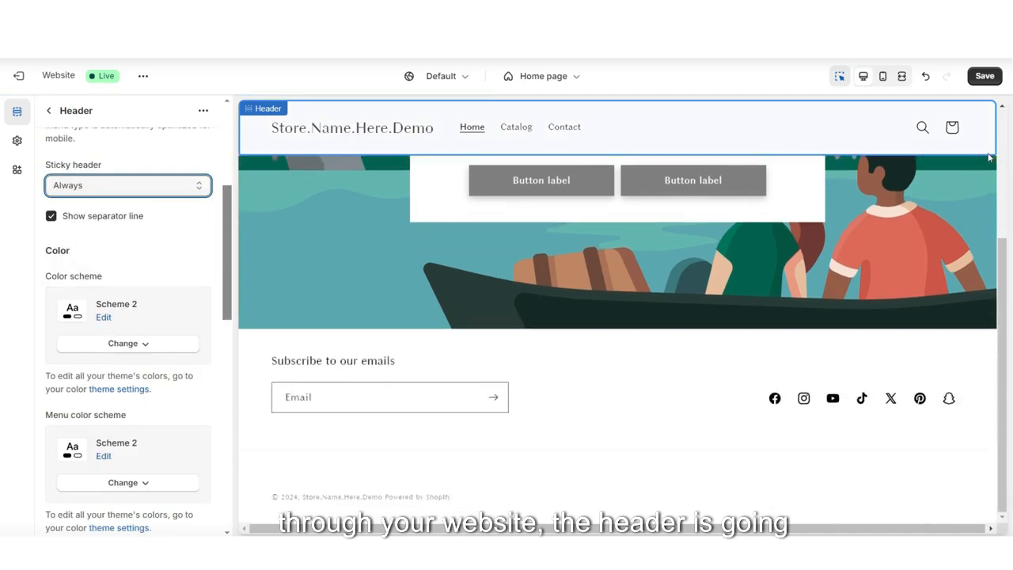
scroll(737, 143, up, 3)
scroll(737, 140, down, 3)
scroll(687, 133, up, 3)
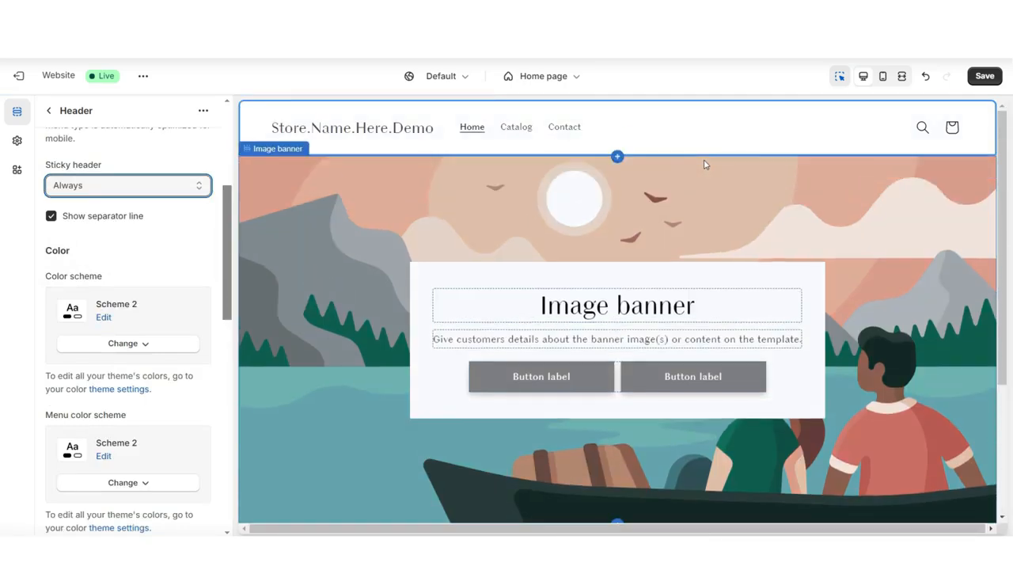
Step: In the theme settings, set the background colour of colour Scheme 1 to pastel pink #F0D7D0
click(16, 141)
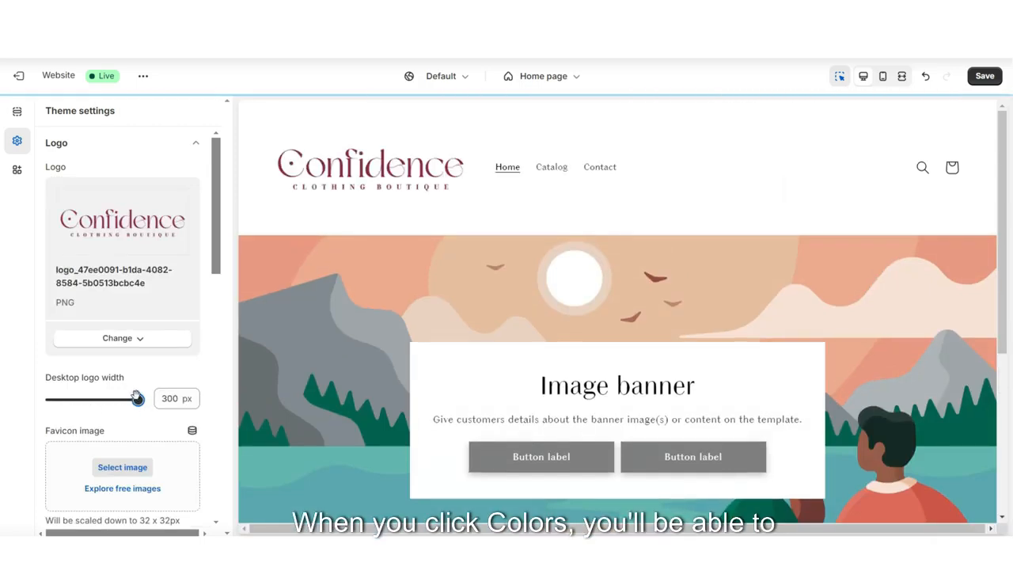
click(87, 143)
click(81, 175)
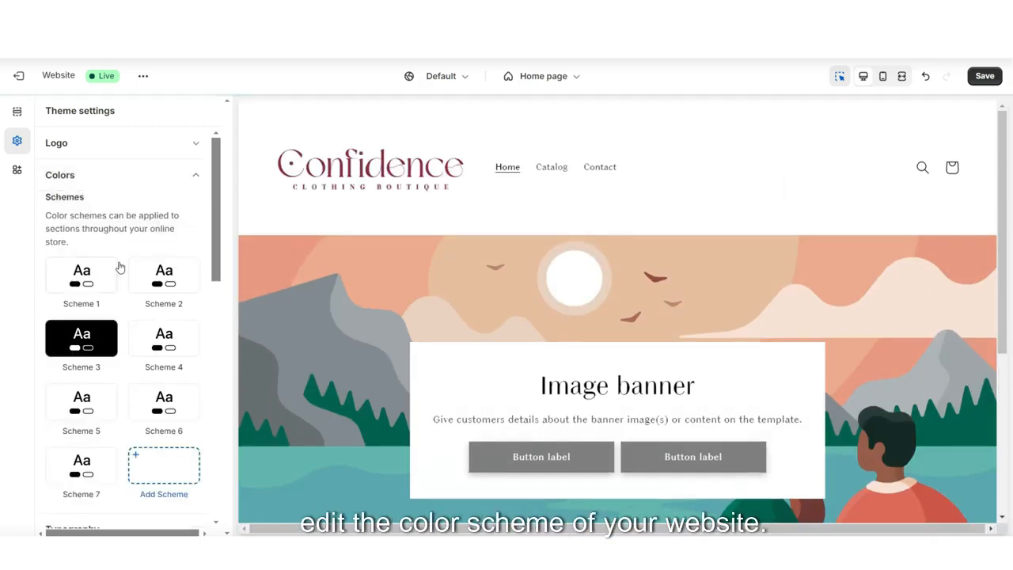
click(79, 274)
click(58, 247)
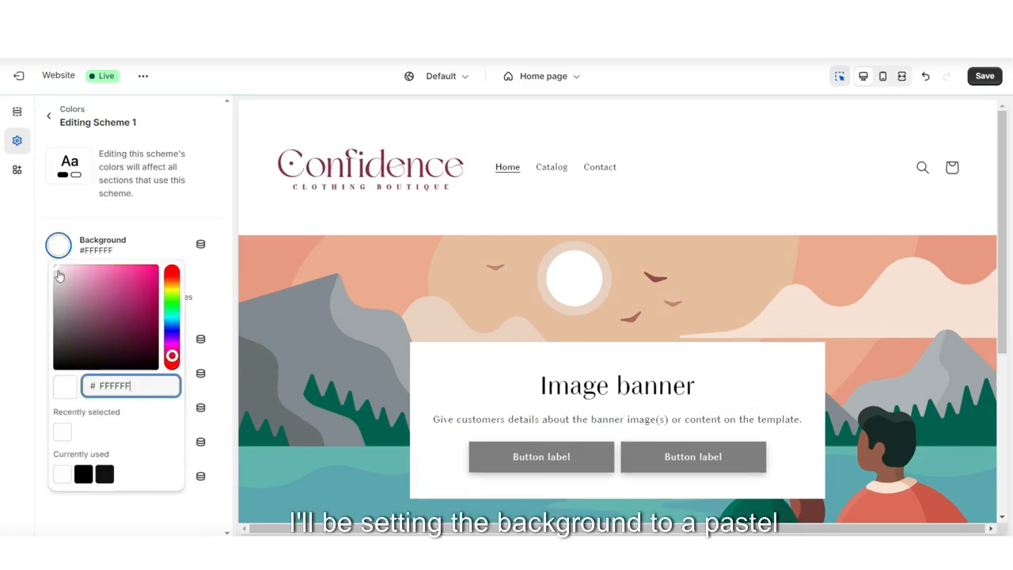
drag(59, 275, 64, 272)
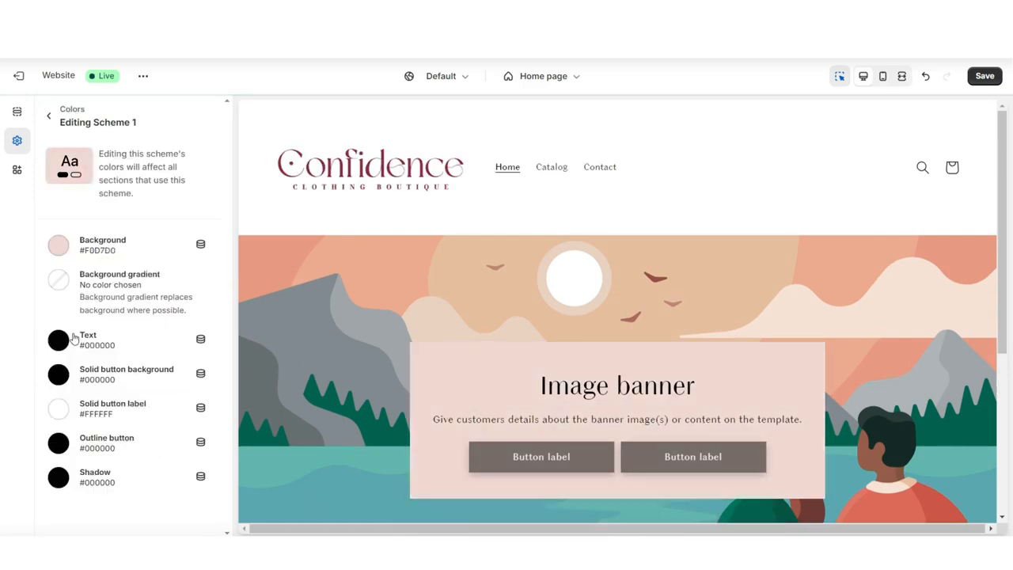
Step: Set Scheme 1's text, solid button background and outline button colours to burgundy #882A4F
click(60, 338)
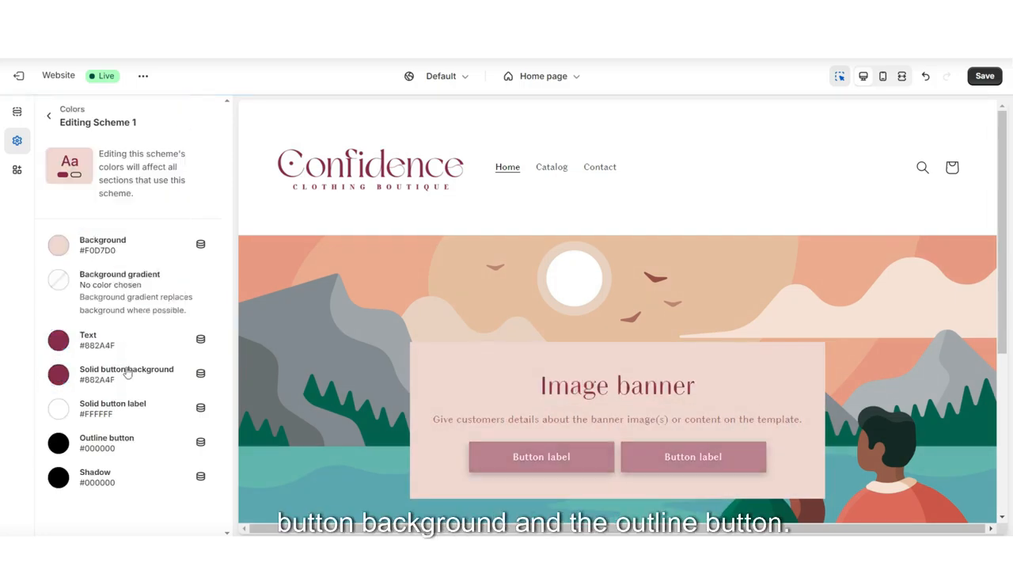
click(58, 442)
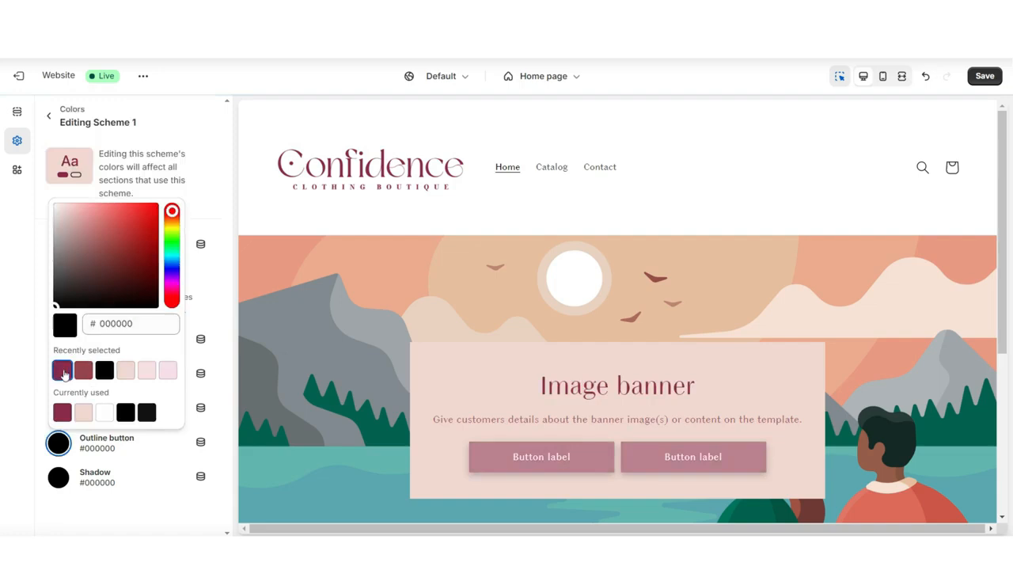
click(62, 371)
click(13, 387)
Step: Apply colour Scheme 1 to the header section
click(457, 110)
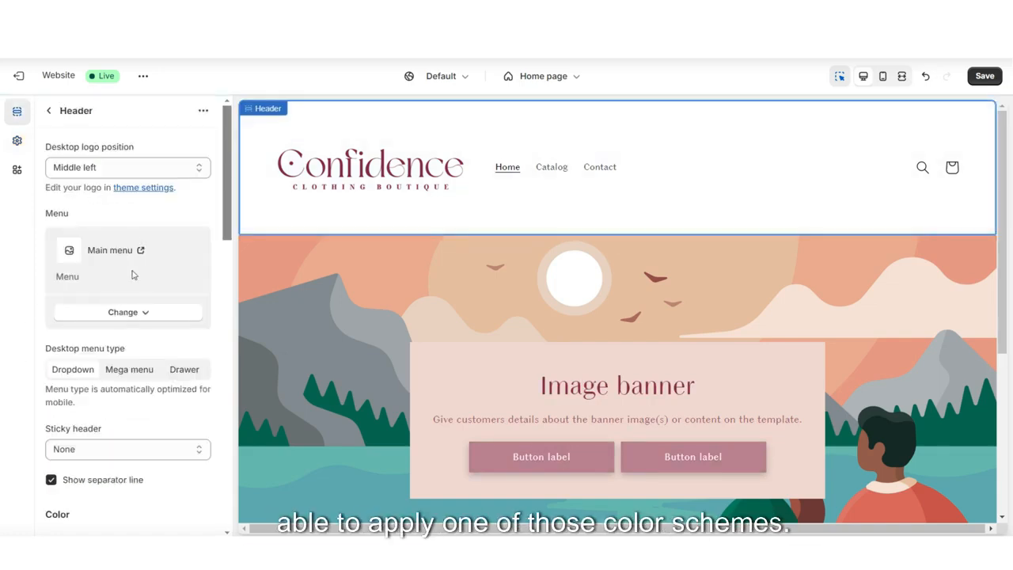
scroll(134, 274, down, 5)
click(150, 216)
click(124, 244)
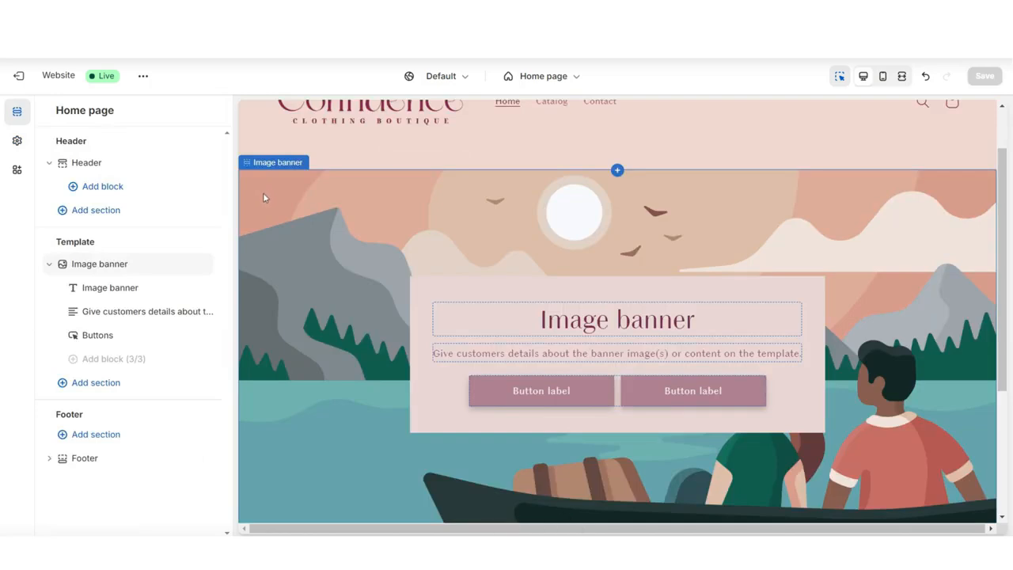
Step: Add an Image with text section to the template below the image banner
scroll(615, 338, down, 3)
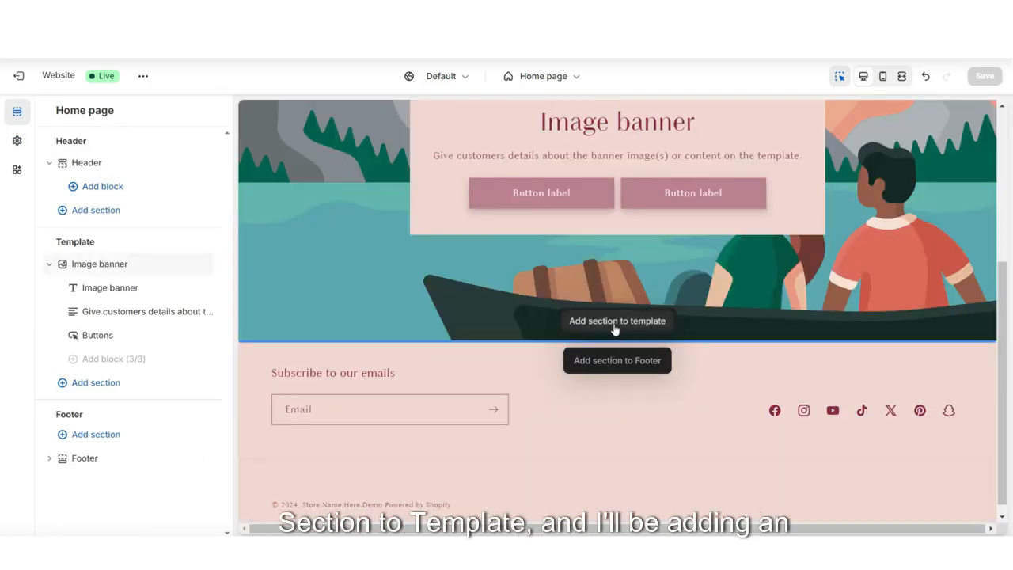
click(616, 323)
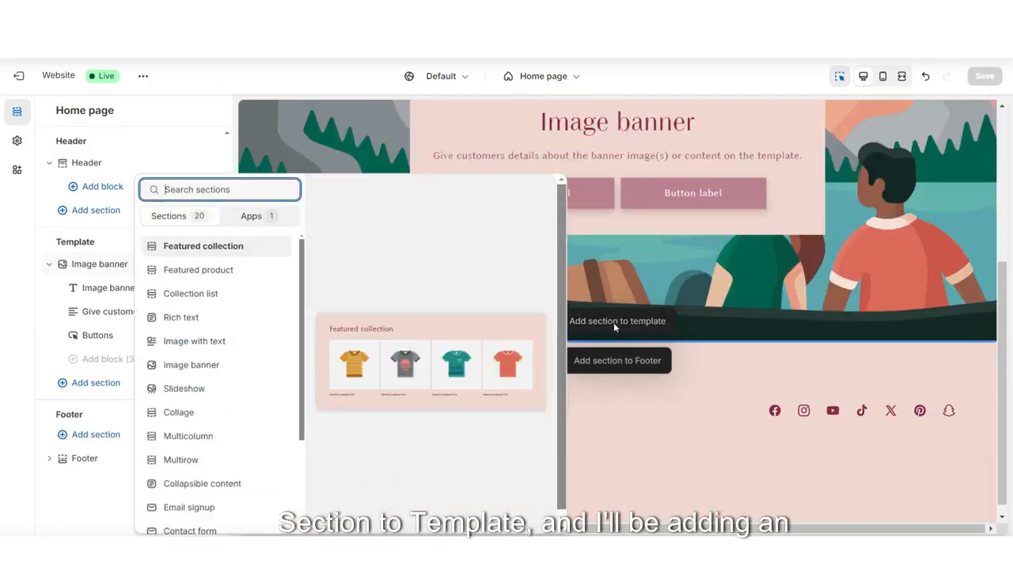
click(202, 342)
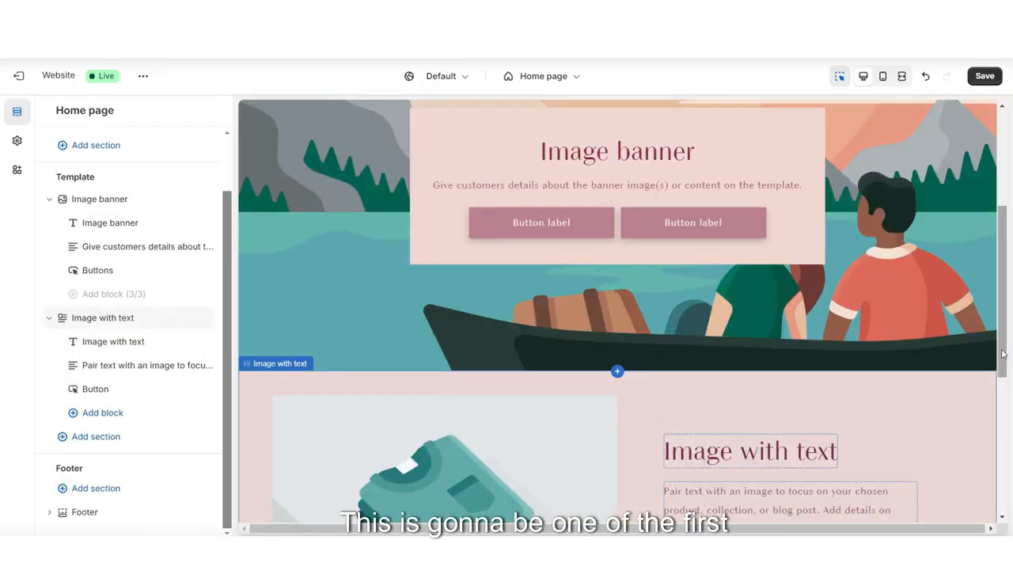
Step: Remove the Image banner section from the home page
scroll(796, 330, down, 2)
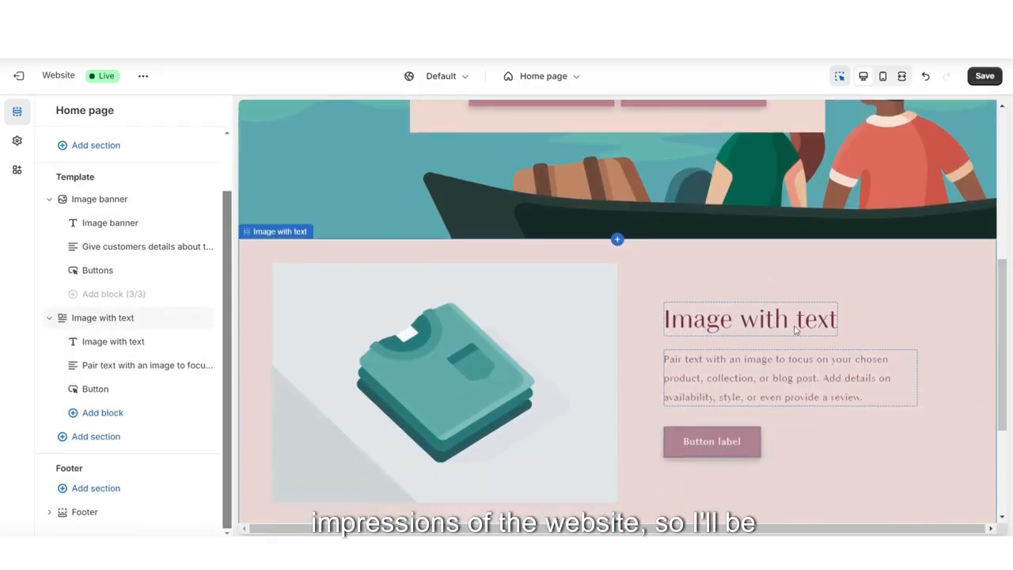
scroll(618, 288, down, 2)
scroll(283, 294, up, 5)
click(294, 291)
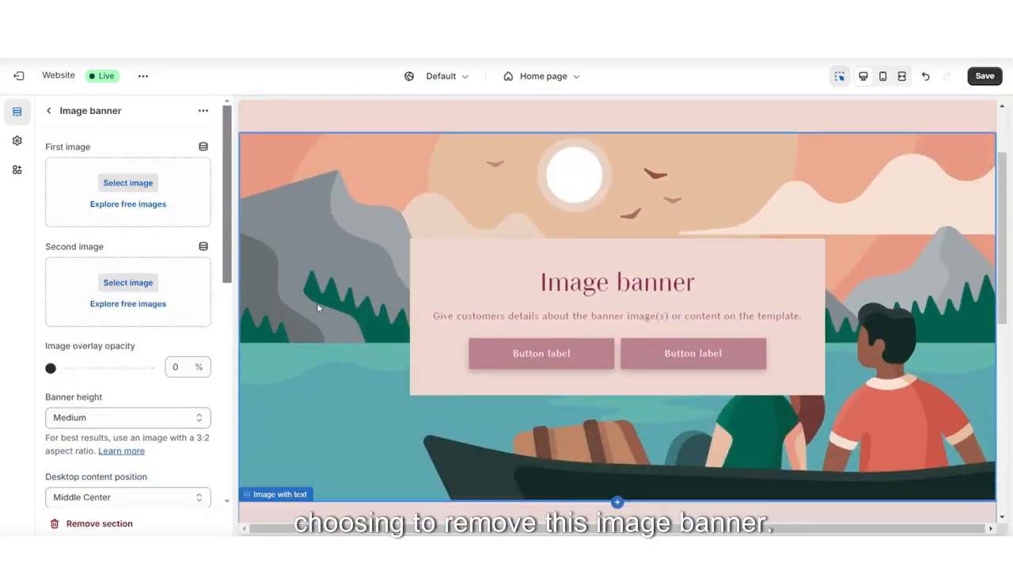
click(81, 528)
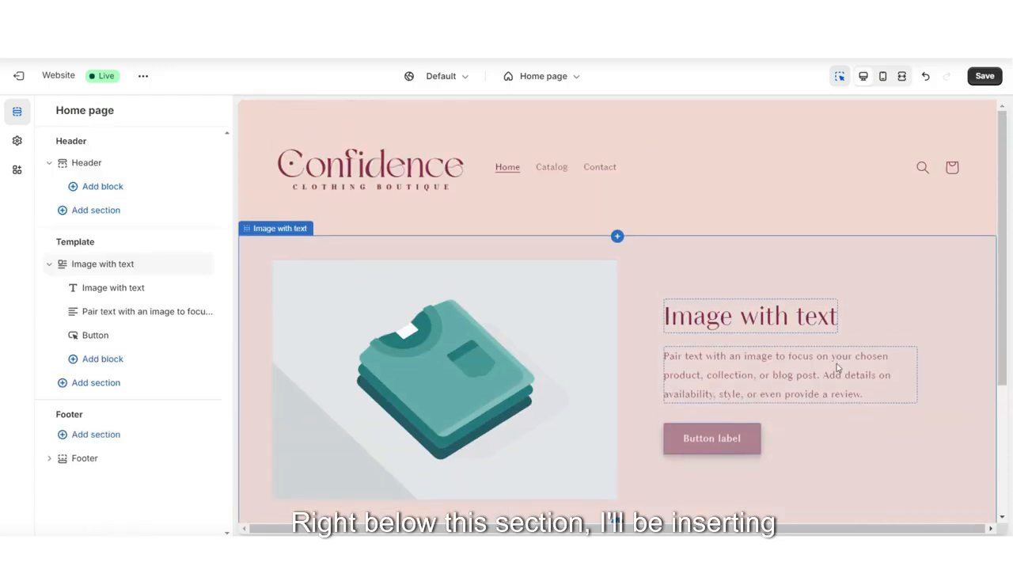
Step: Add a Collection list section below the Image with text section
click(96, 382)
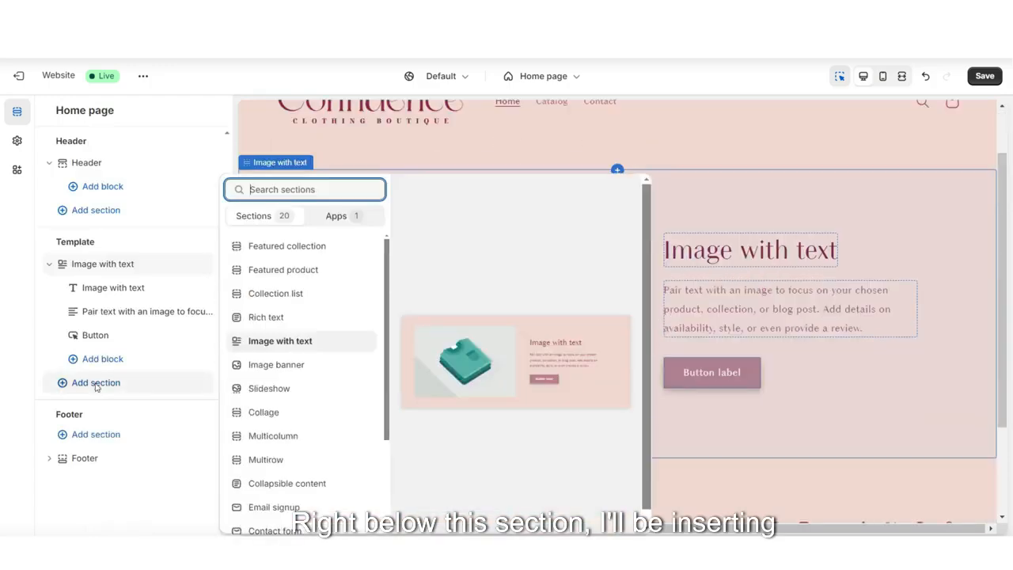
click(301, 294)
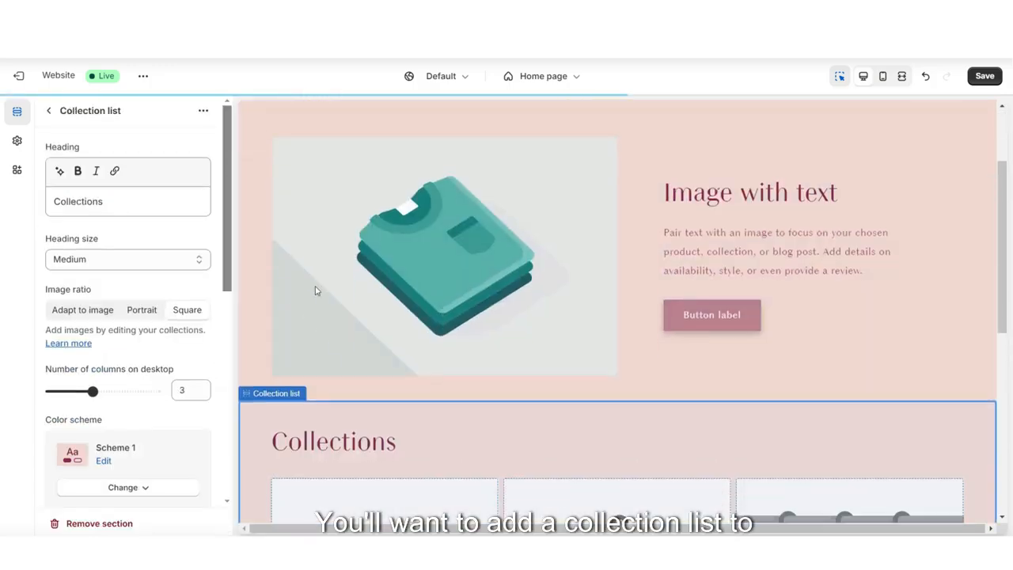
scroll(361, 210, up, 1)
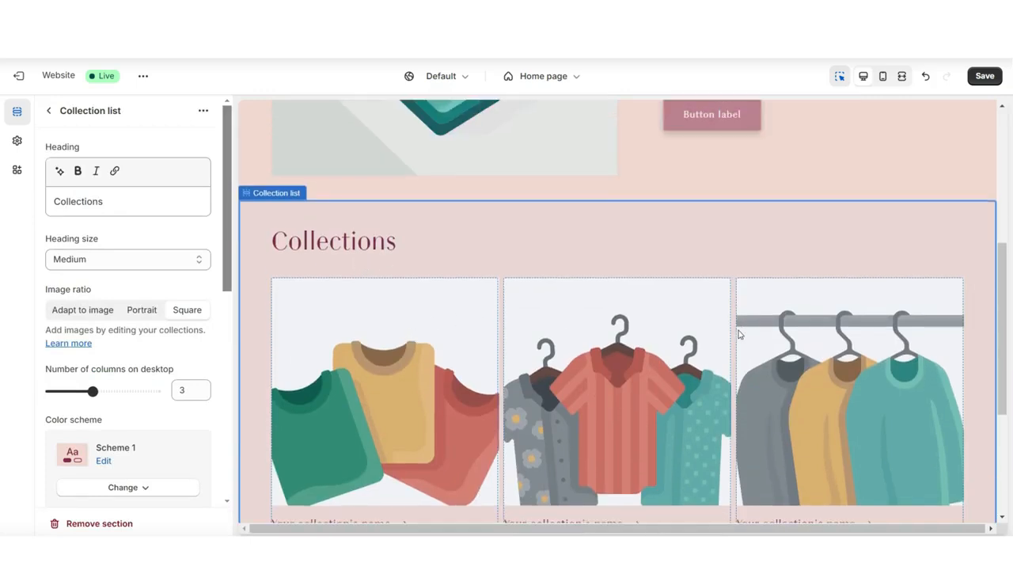
Step: Set the Collection list's heading size to Small and the number of columns on desktop to 6
drag(103, 201, 54, 202)
click(70, 259)
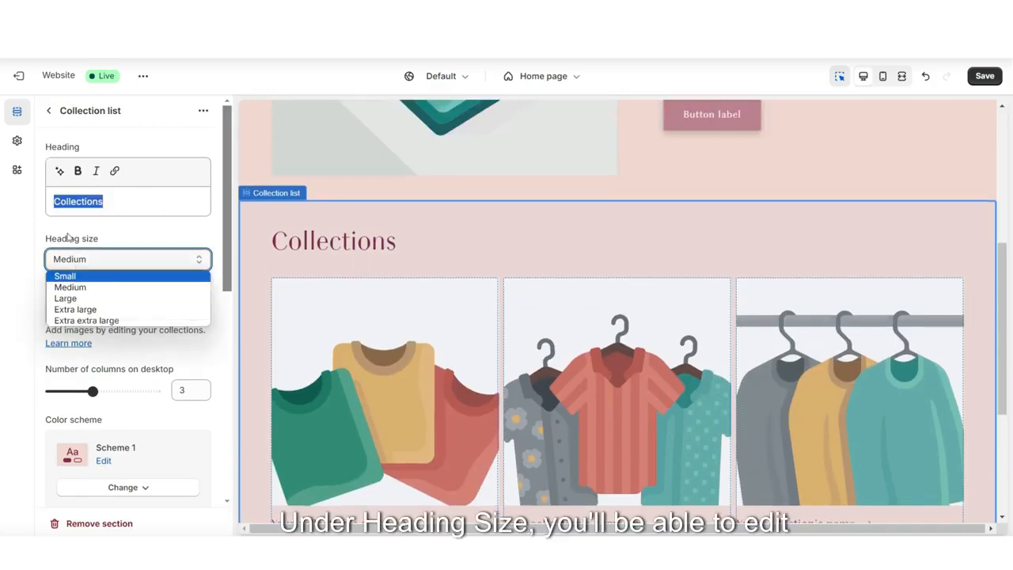
click(67, 277)
scroll(97, 309, down, 1)
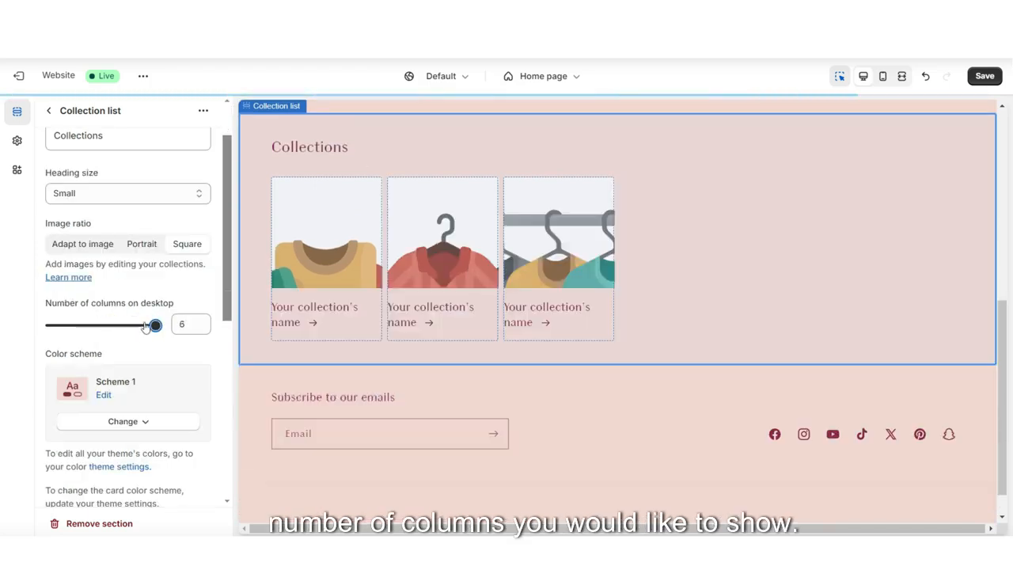
Step: Duplicate the last collection block in the list and set the number of desktop columns to 2
click(204, 111)
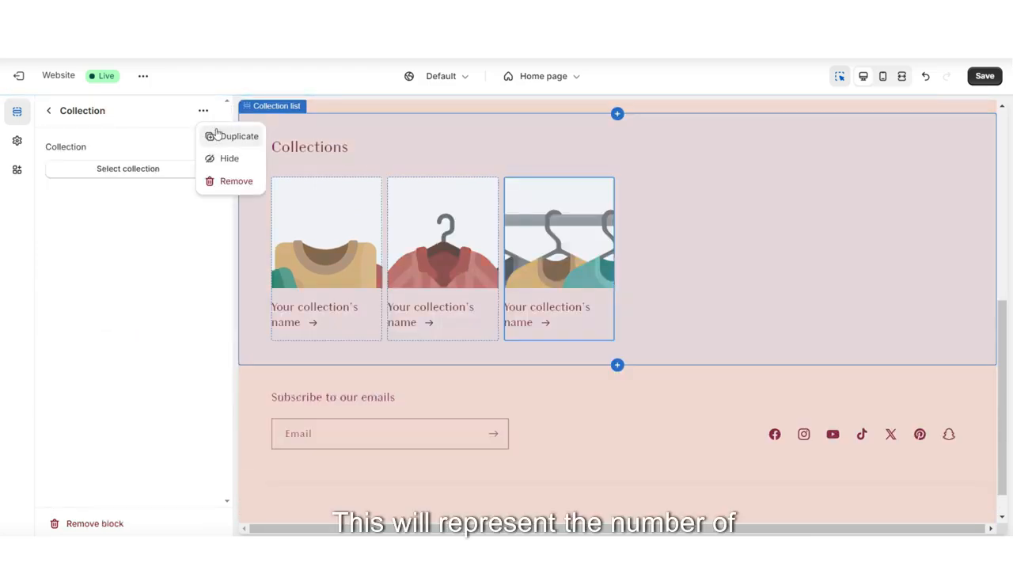
click(217, 135)
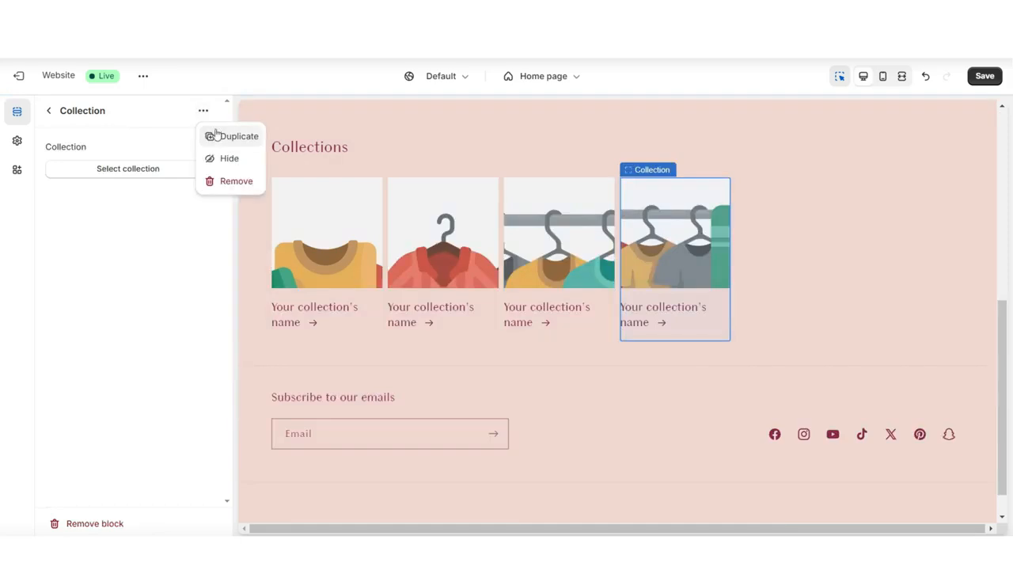
click(216, 136)
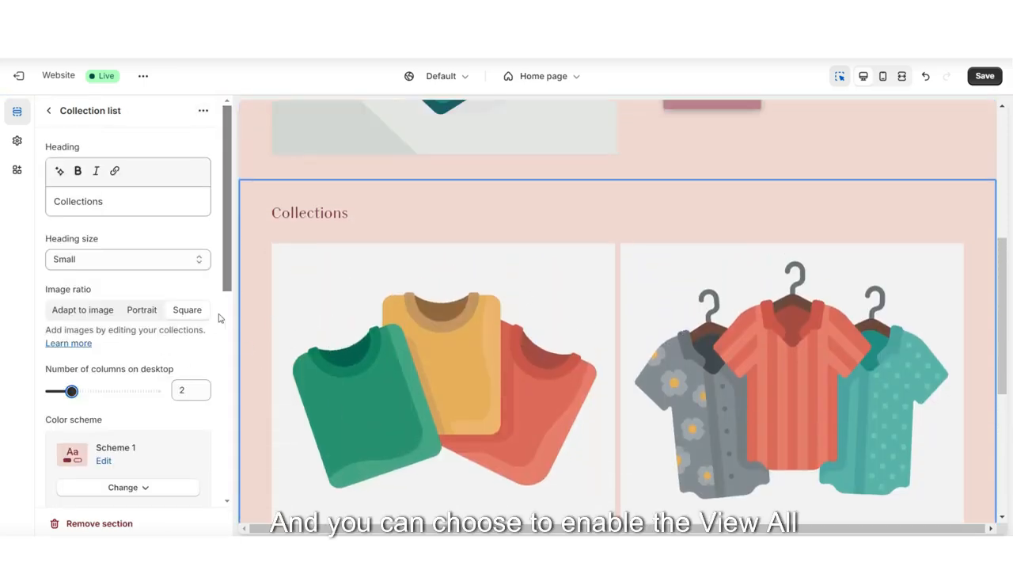
Step: Try the "View all" button option on the Collection list and undo the change
scroll(73, 285, down, 5)
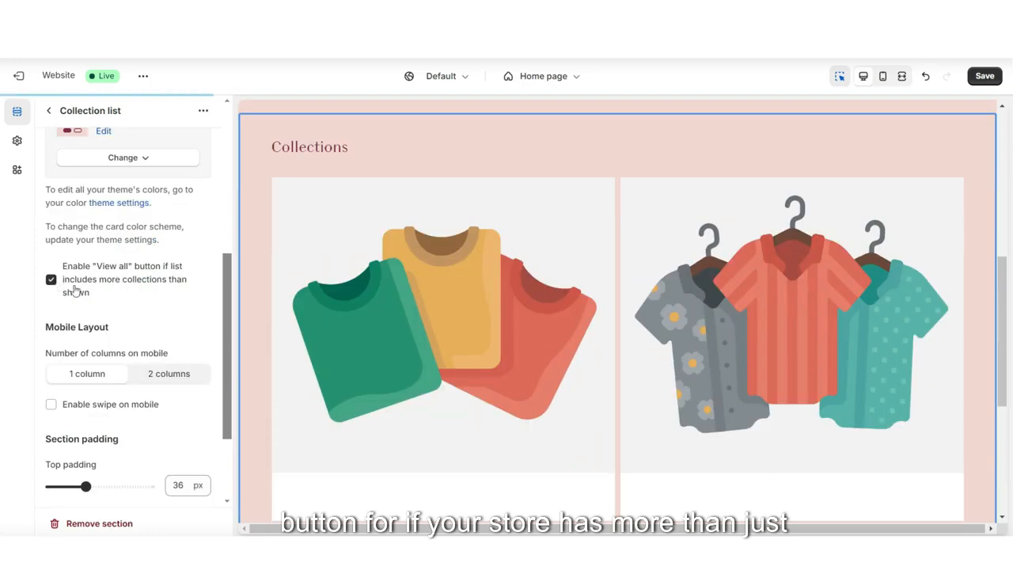
scroll(379, 250, down, 3)
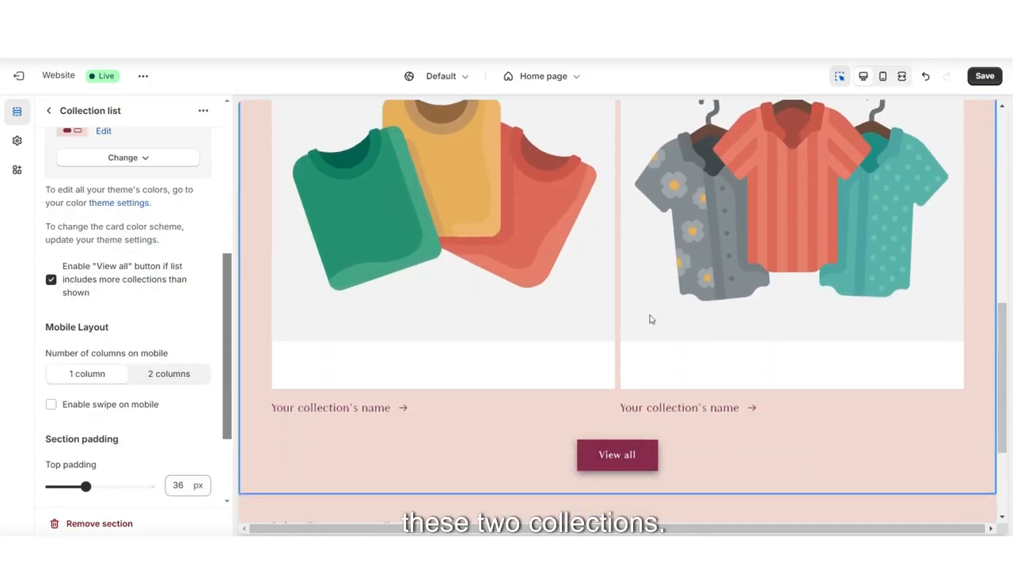
key(ctrl+z)
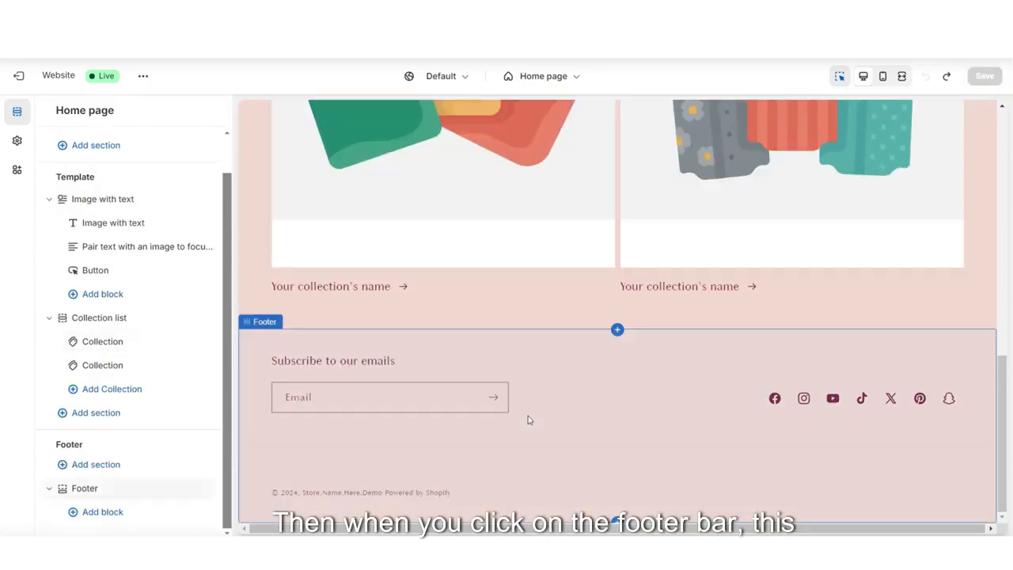
Step: Open the Footer section's settings, look through them and return to the section list
click(554, 403)
drag(229, 210, 232, 274)
click(50, 111)
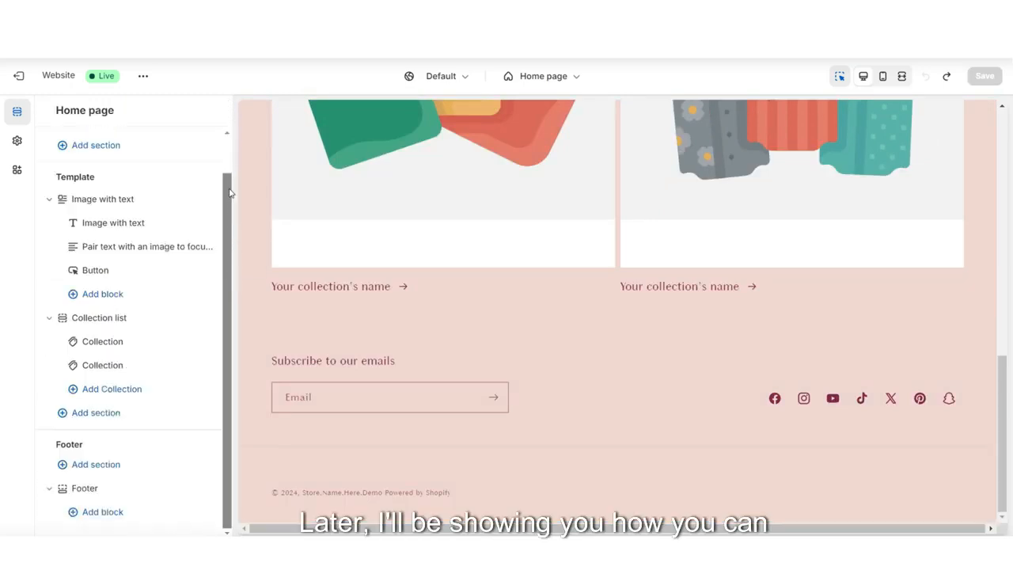
Step: Preview the home page at full width from footer to header, and view the Catalog and Contact pages
click(901, 77)
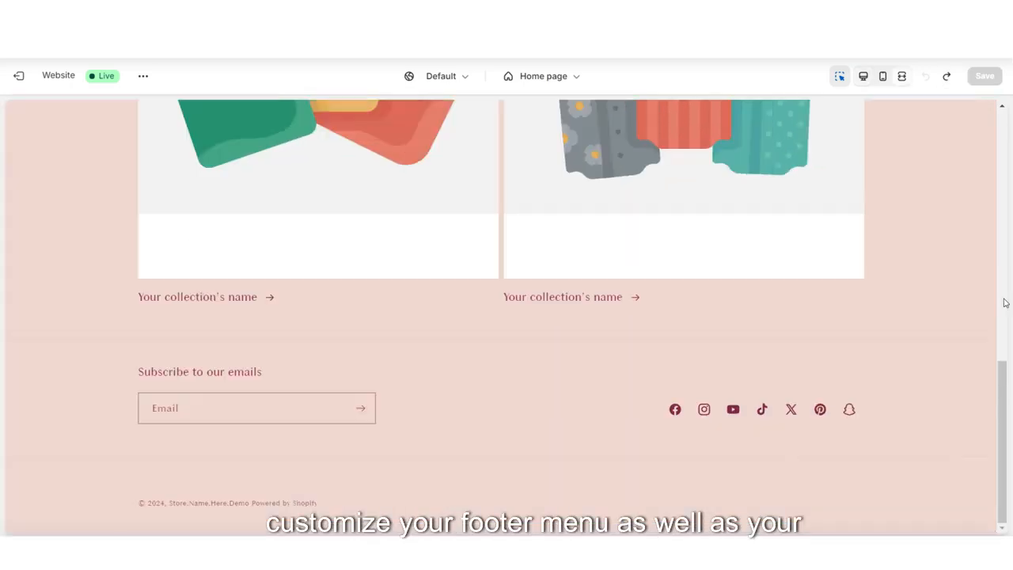
scroll(1007, 303, up, 9)
scroll(1006, 303, up, 2)
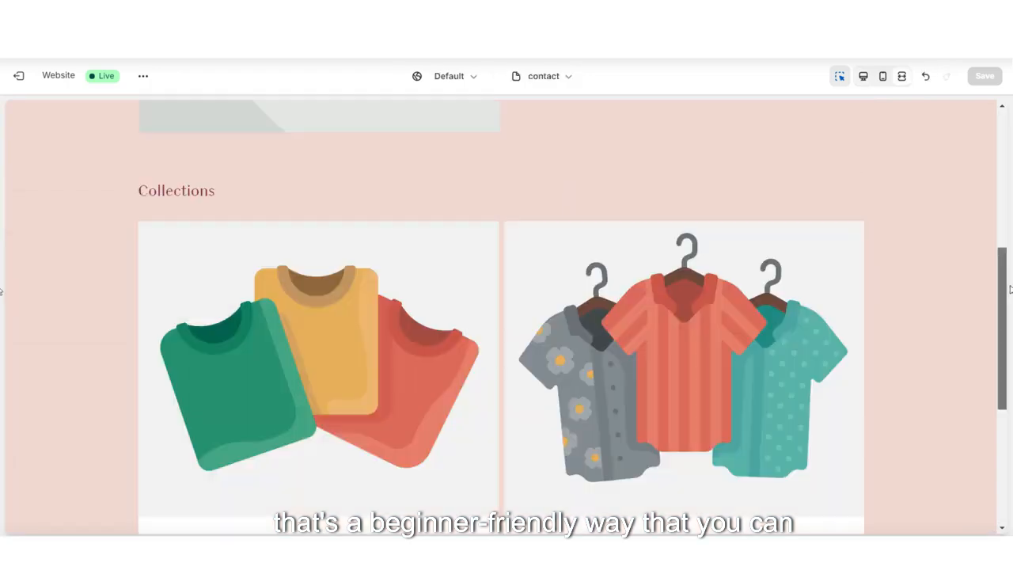
drag(1004, 301, 1001, 147)
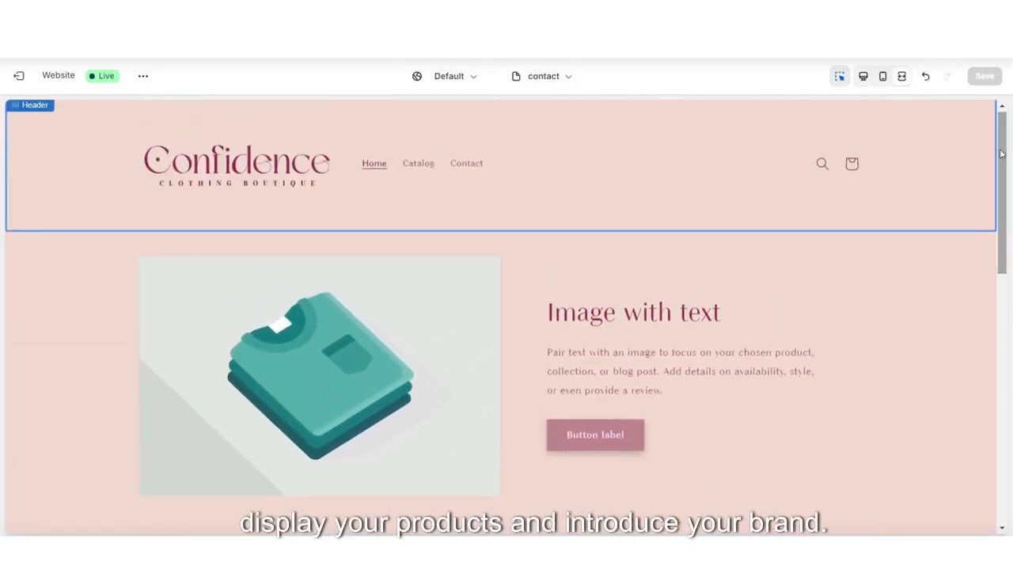
click(424, 169)
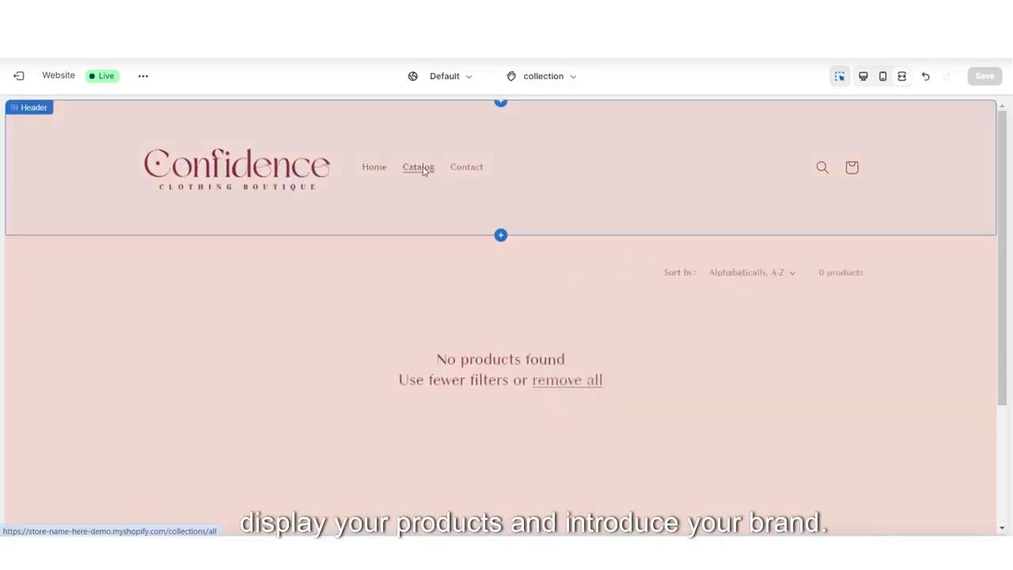
click(467, 169)
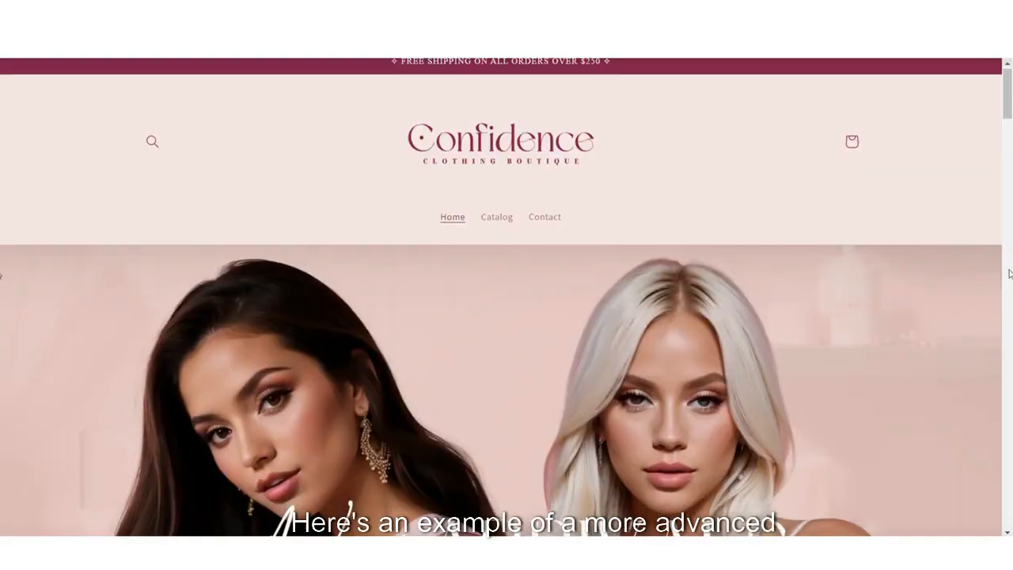
Step: View each banner in the example boutique site's home page slideshow
scroll(1009, 273, down, 3)
scroll(1009, 273, down, 1)
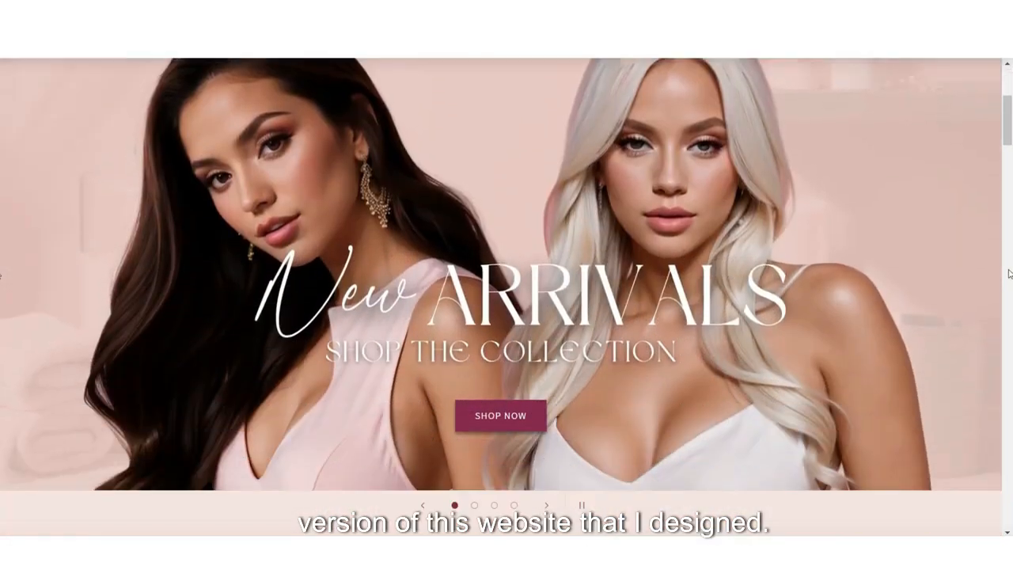
click(543, 505)
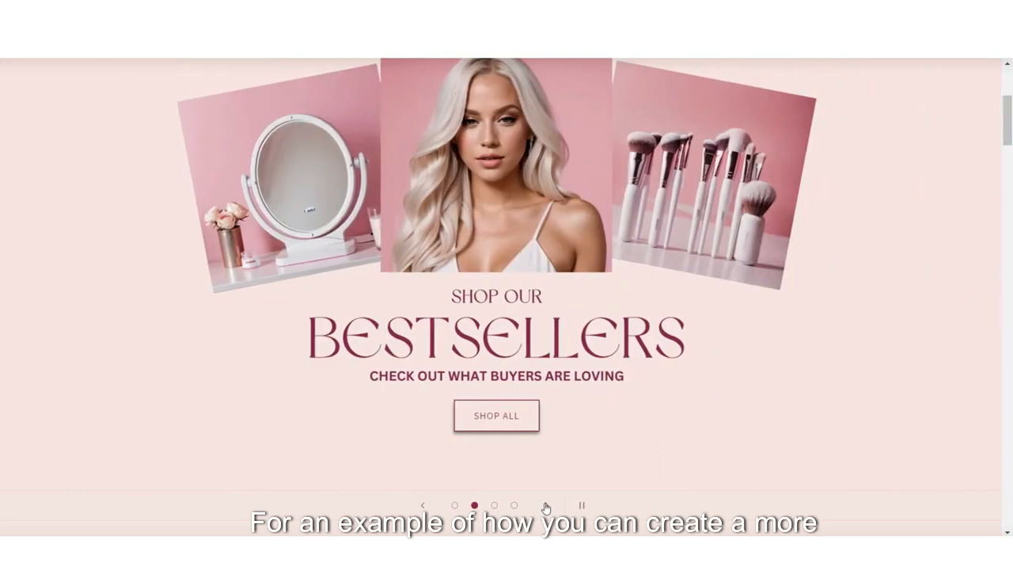
click(546, 506)
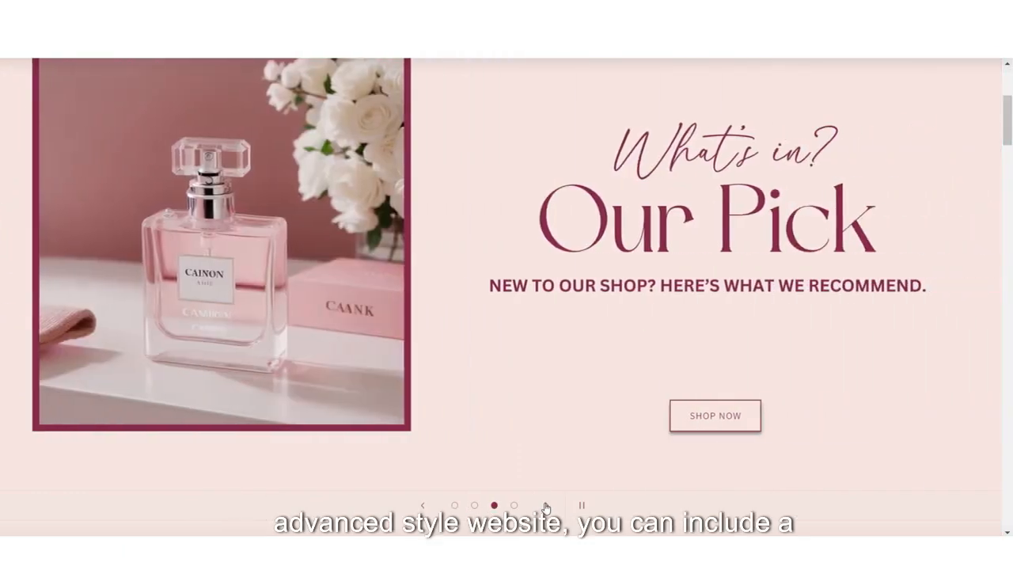
click(546, 506)
Step: Examine the example site's remaining sections, from shop categories and bestsellers to customer feedback and the Instagram banner
scroll(2, 252, down, 5)
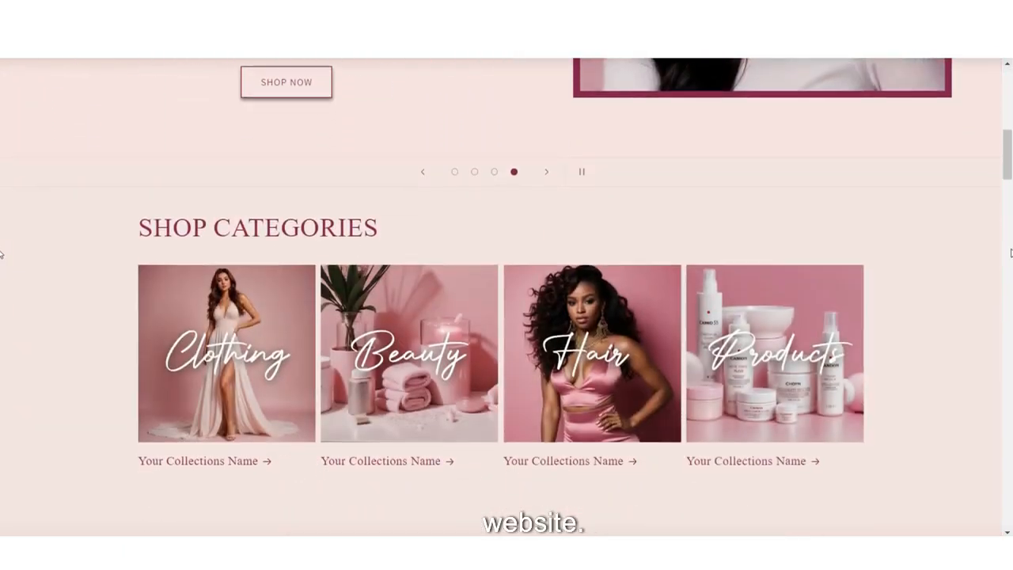
scroll(2, 254, down, 2)
scroll(955, 264, up, 1)
drag(1006, 167, 999, 202)
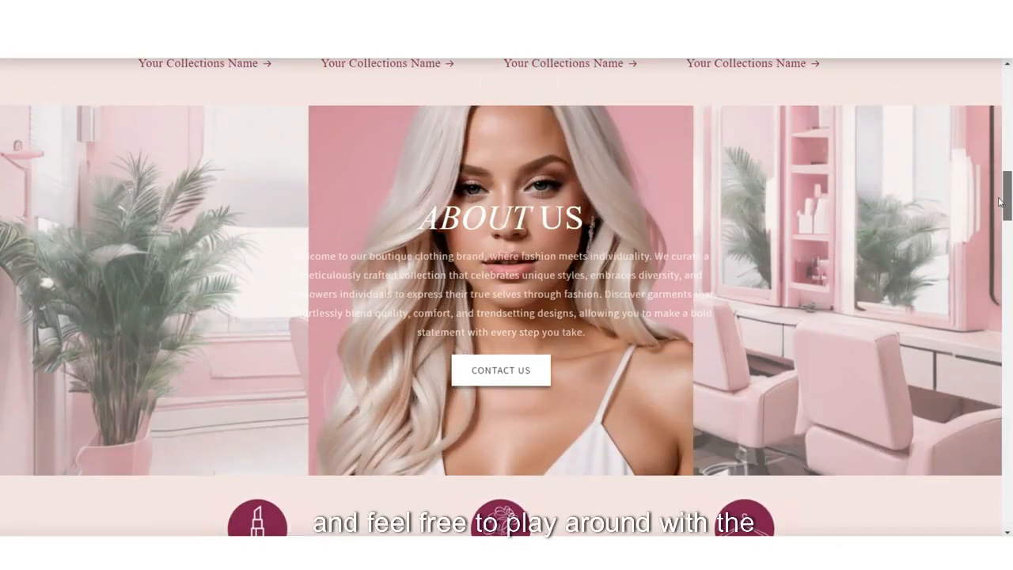
scroll(1000, 202, down, 8)
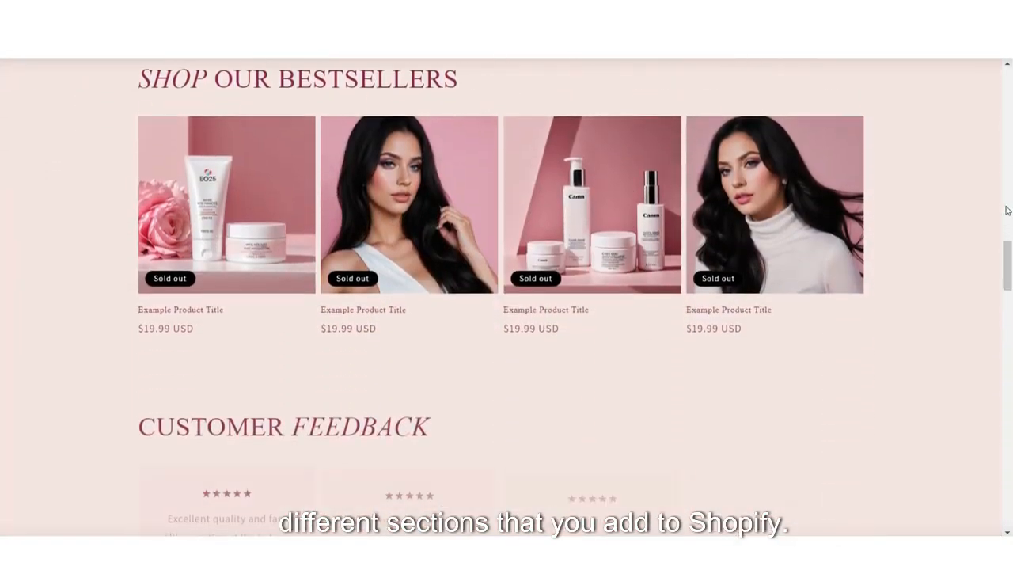
scroll(647, 220, down, 8)
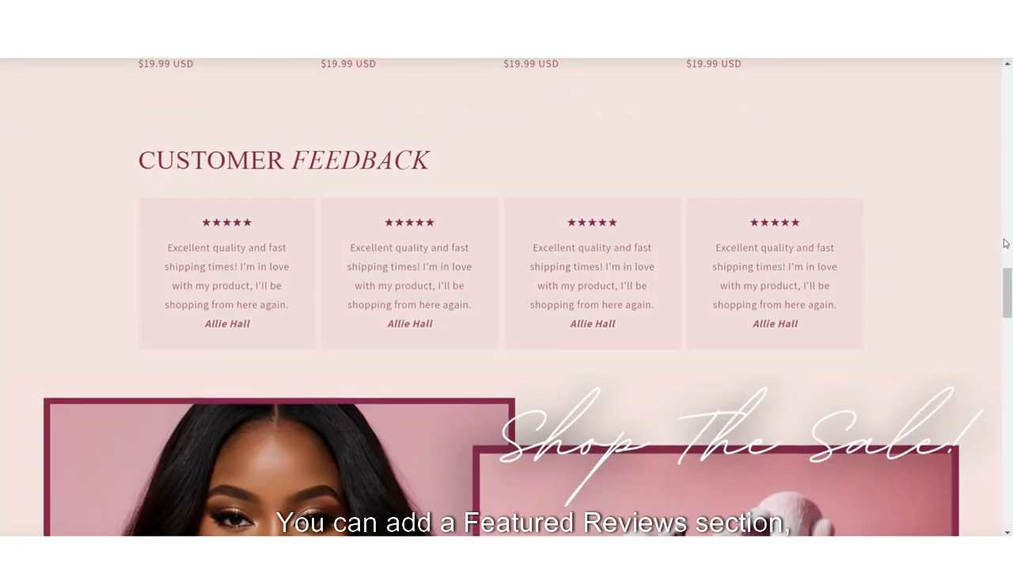
scroll(1005, 243, down, 8)
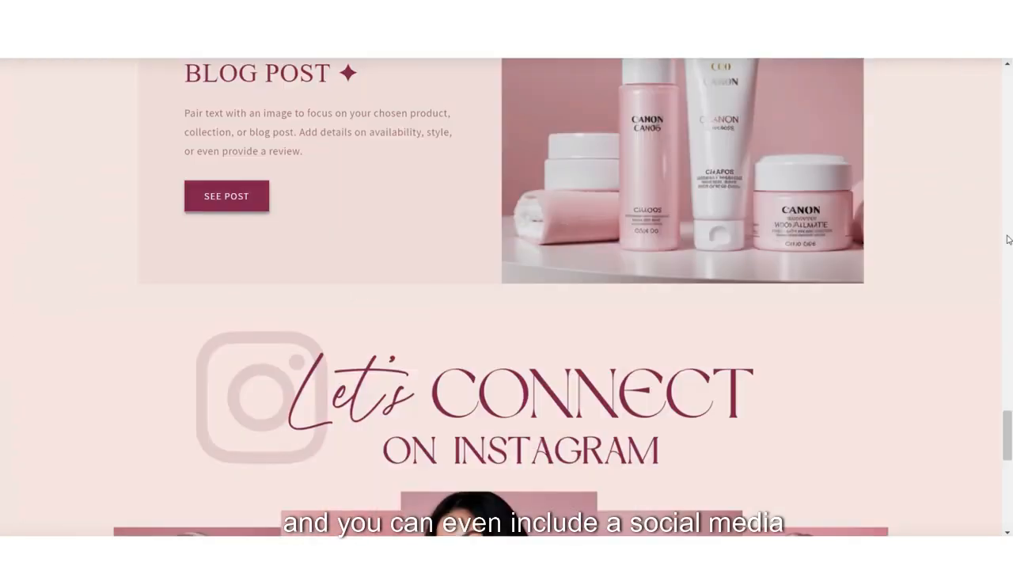
scroll(1008, 239, down, 3)
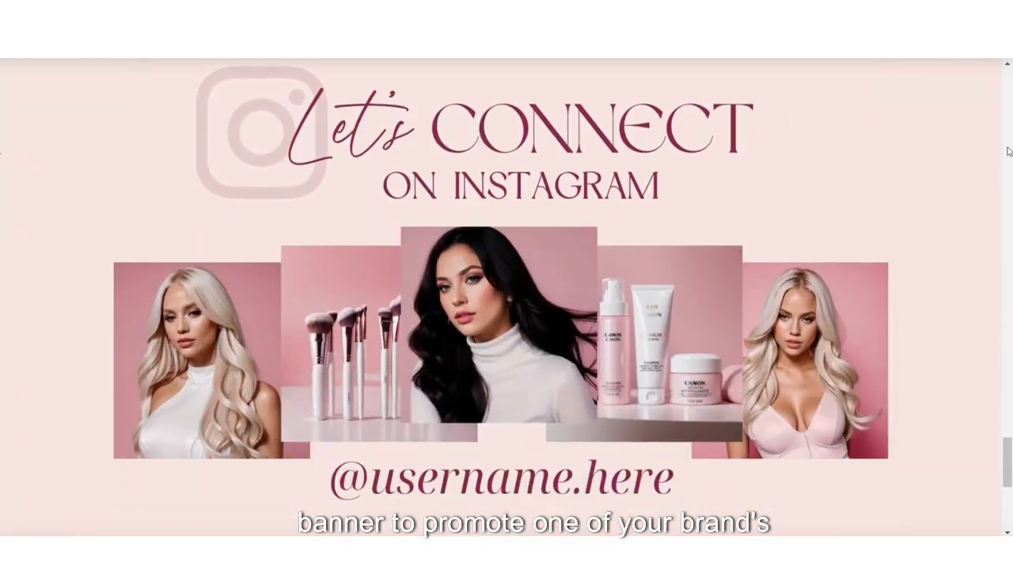
scroll(1008, 150, down, 3)
scroll(1000, 143, up, 4)
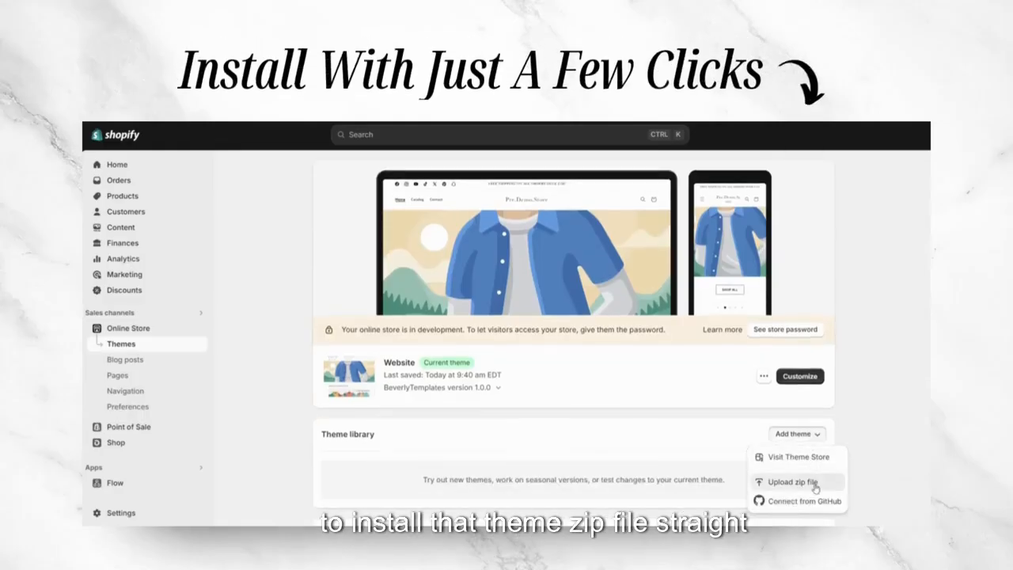
Step: Start uploading a theme zip file to the Shopify theme library
click(814, 484)
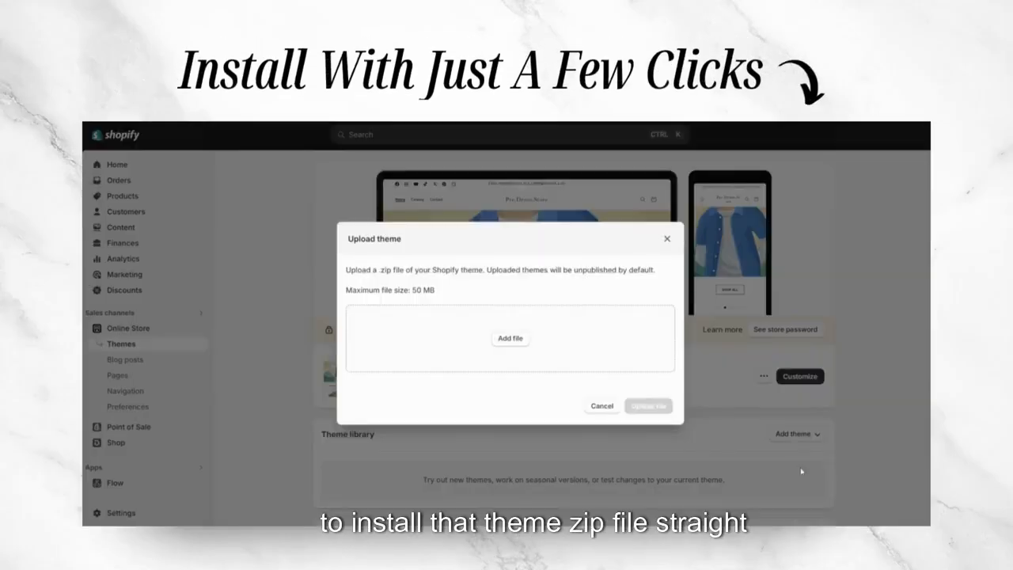
Step: Return the theme preview to desktop view and set the Image with text section's image to Images_7_38
scroll(655, 412, down, 2)
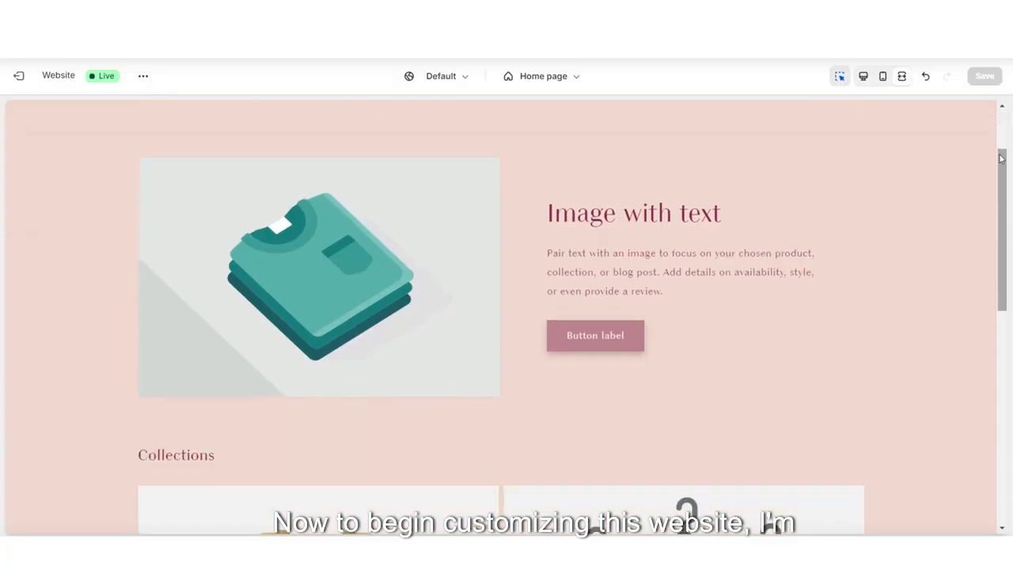
scroll(1001, 158, down, 5)
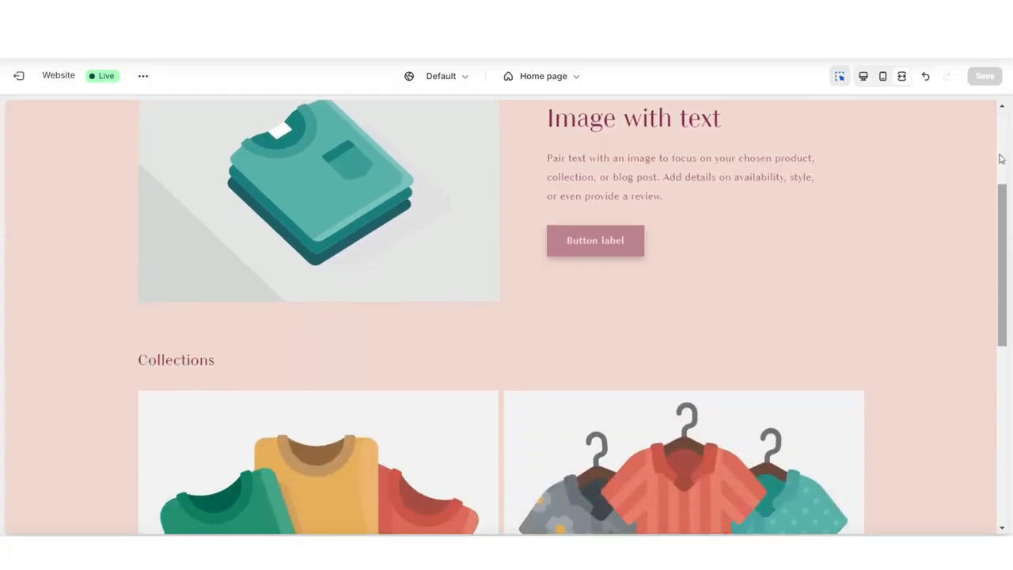
scroll(965, 131, up, 1)
click(864, 79)
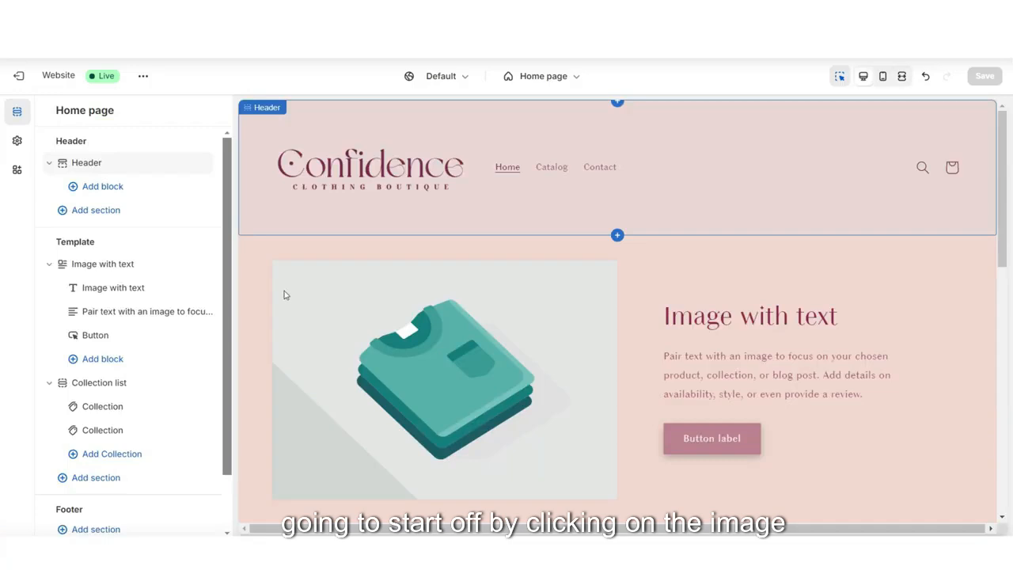
click(271, 296)
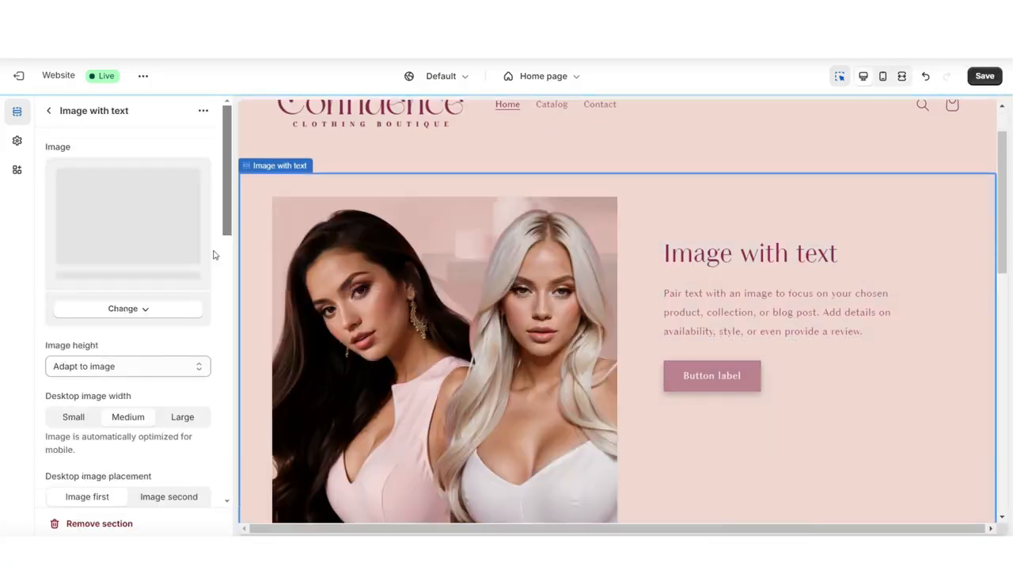
Step: Try the Small image height and the Large and Small desktop image widths on the Image with text section
scroll(214, 253, down, 2)
click(73, 246)
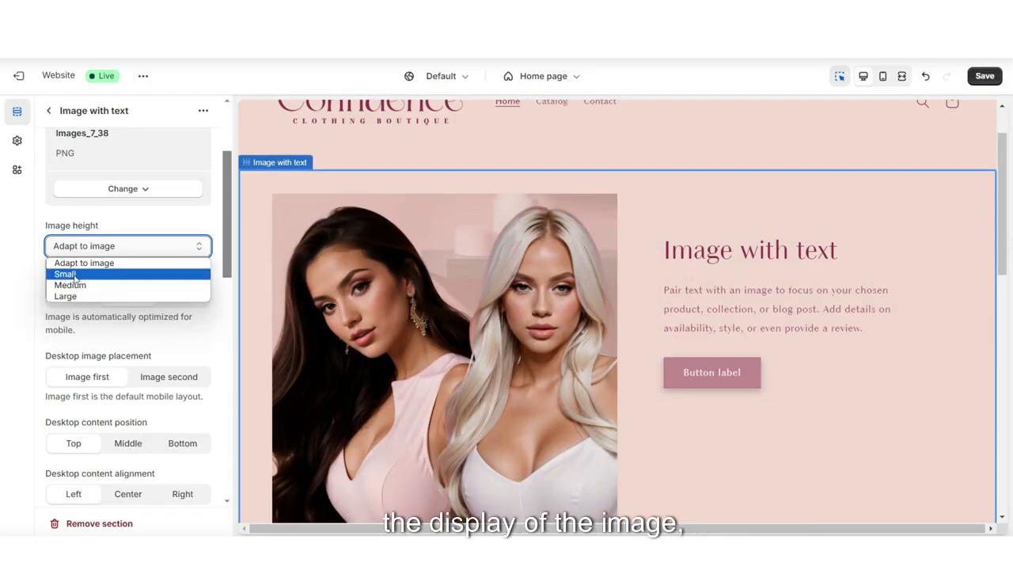
click(75, 274)
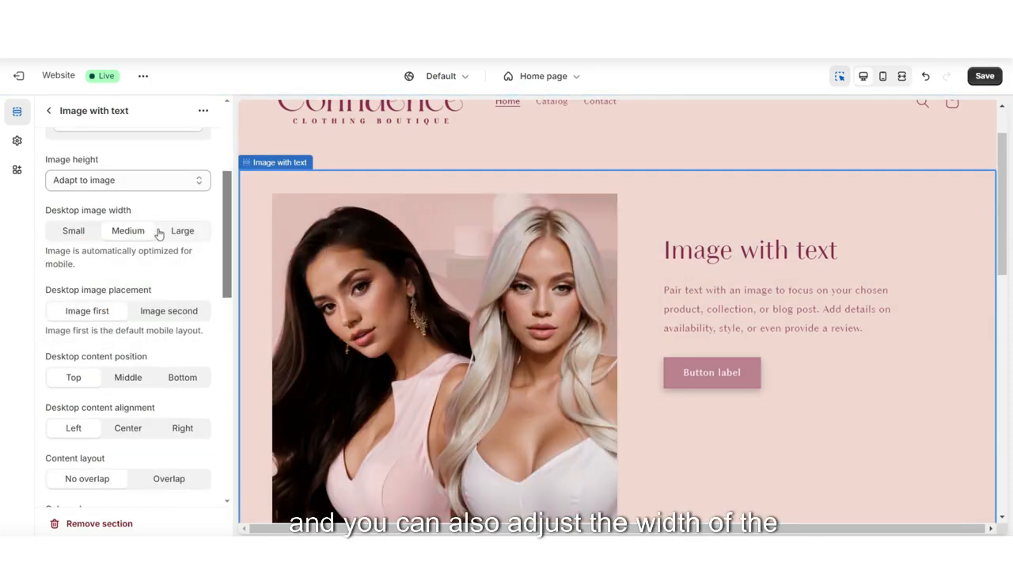
click(181, 230)
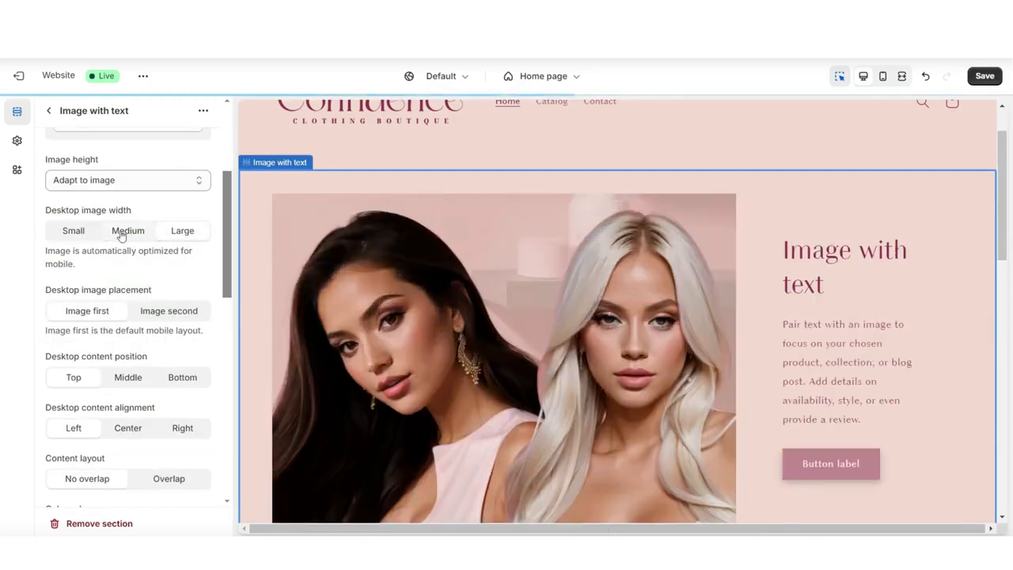
click(70, 241)
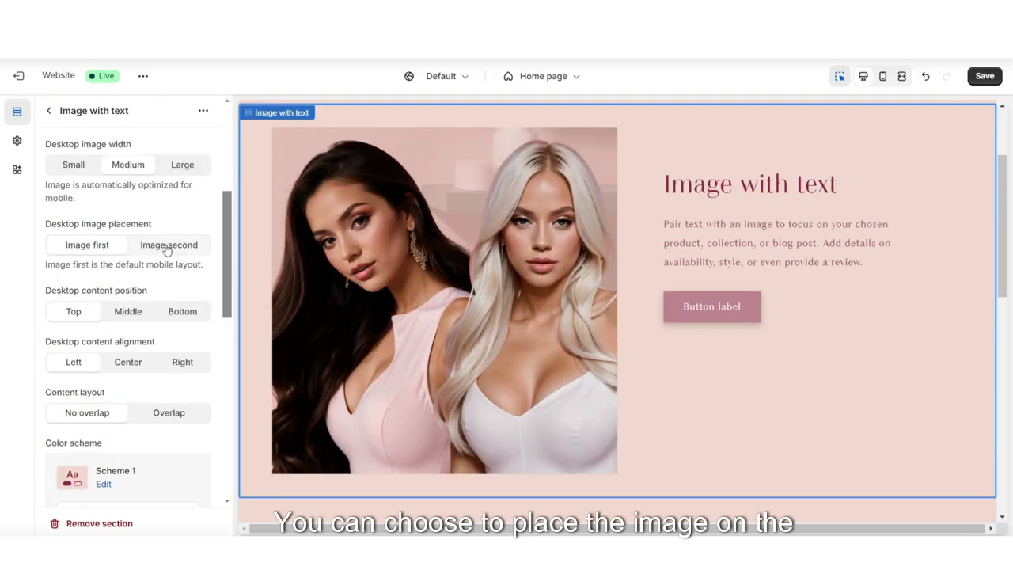
Step: Try the Image second desktop placement and switch back to Image first
click(167, 246)
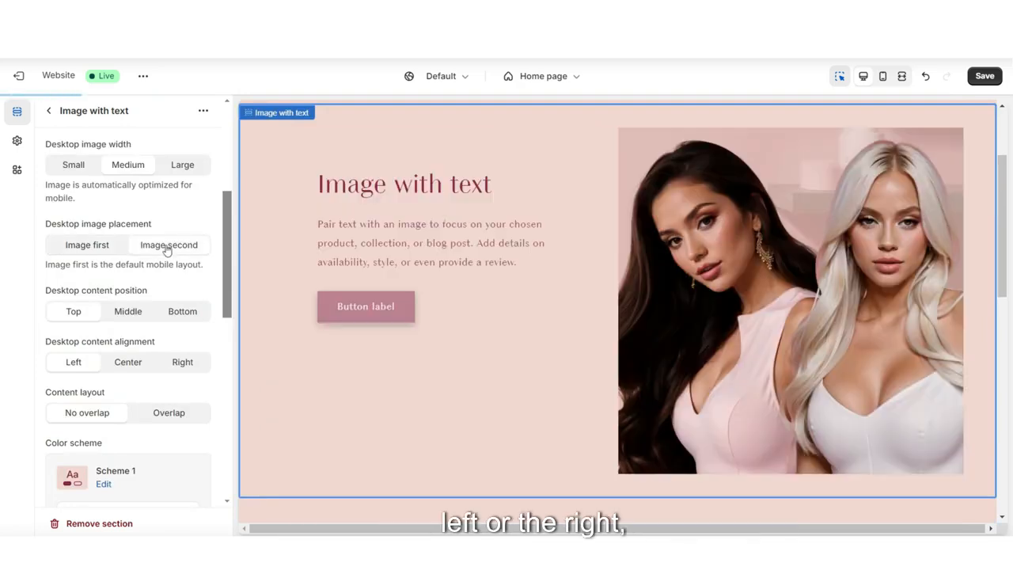
click(87, 245)
scroll(91, 255, down, 1)
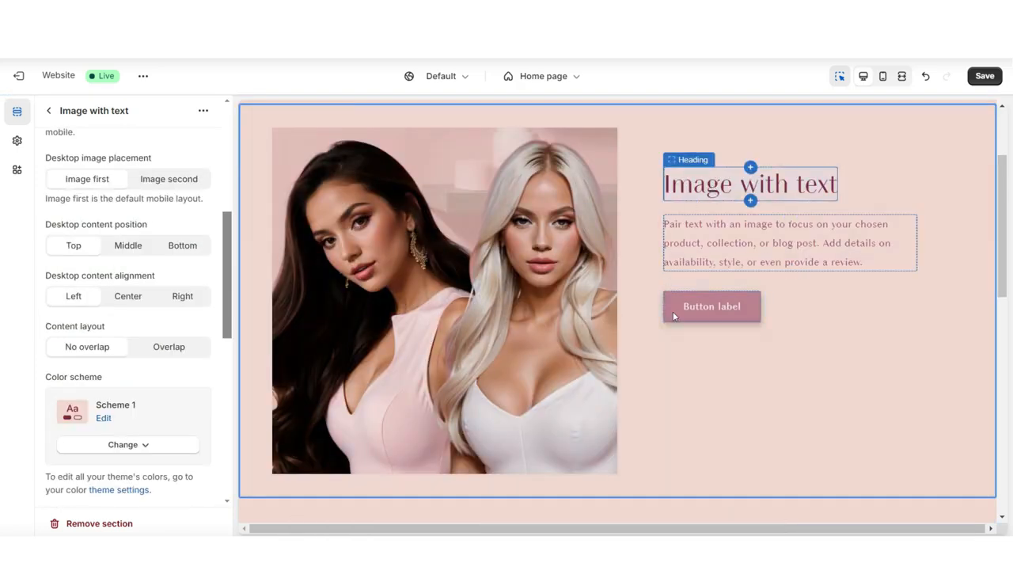
Step: Set the Image with text section's desktop content position to Middle and replace its heading with "Highlighters, Glosses & More!"
click(125, 246)
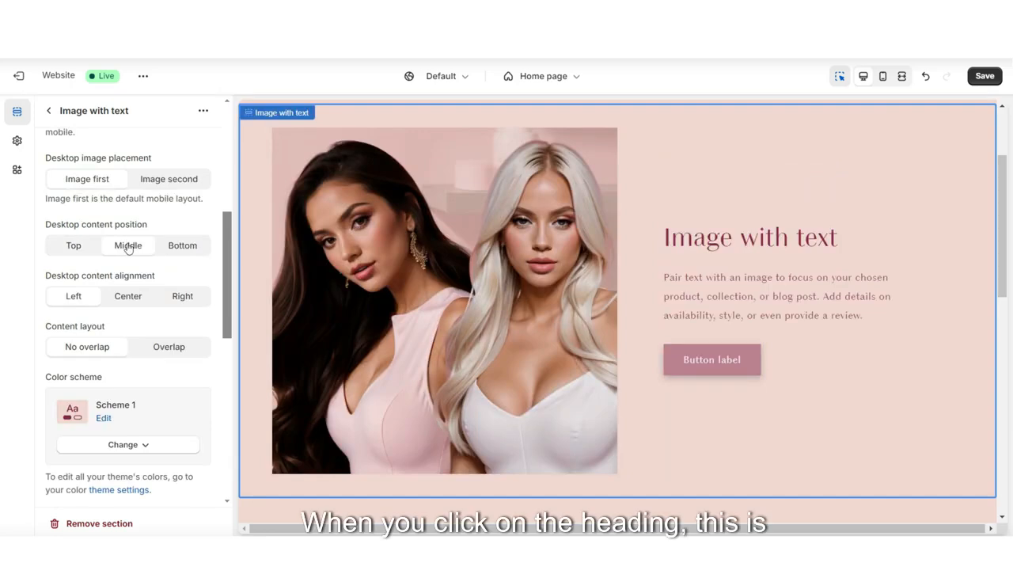
click(686, 235)
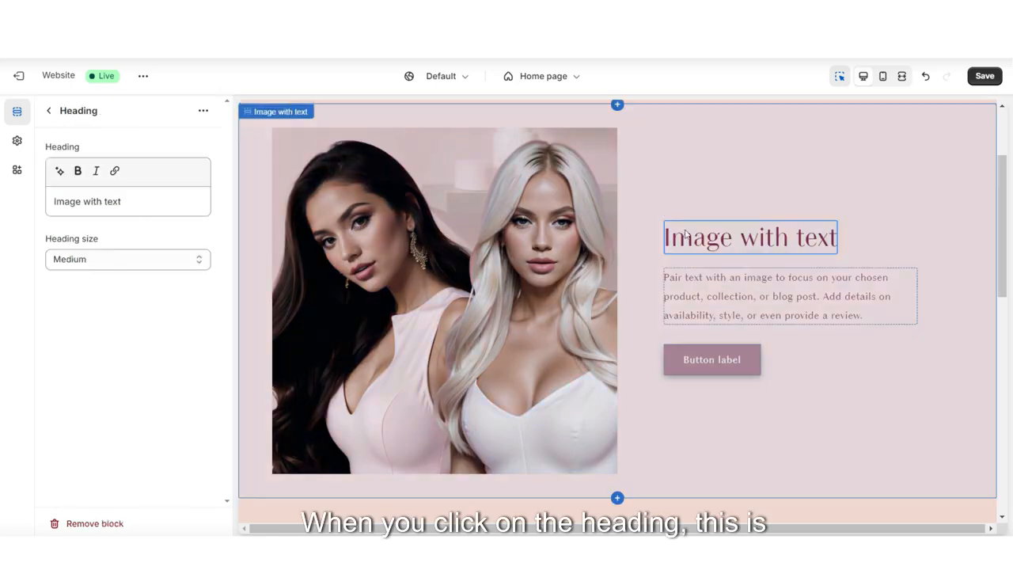
triple_click(112, 202)
right_click(112, 204)
click(153, 281)
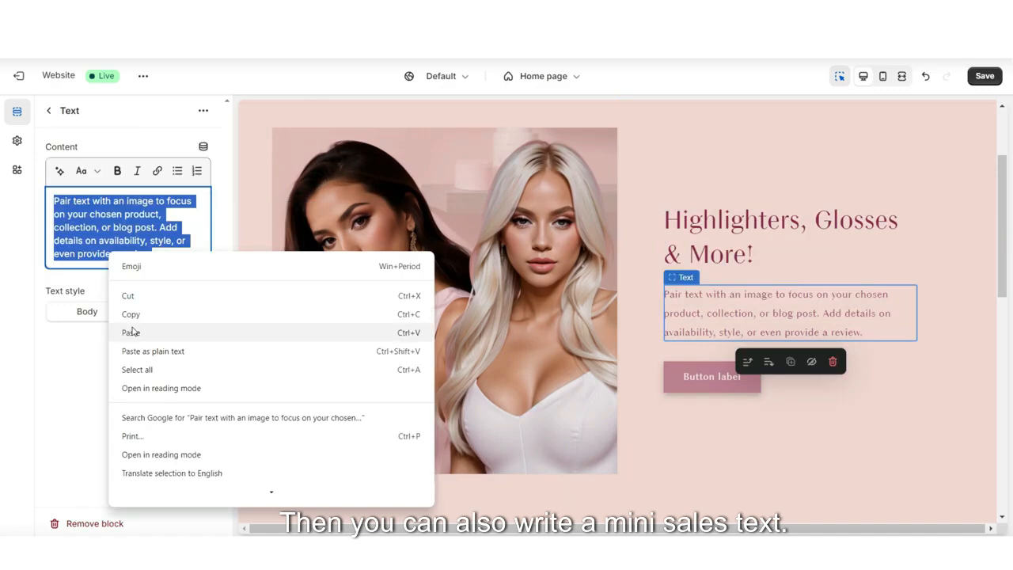
Step: Replace the body text with "Shop our new seasonal arrivals! Extra pigment & made with care." and link the "shop all" button to All collections
click(130, 332)
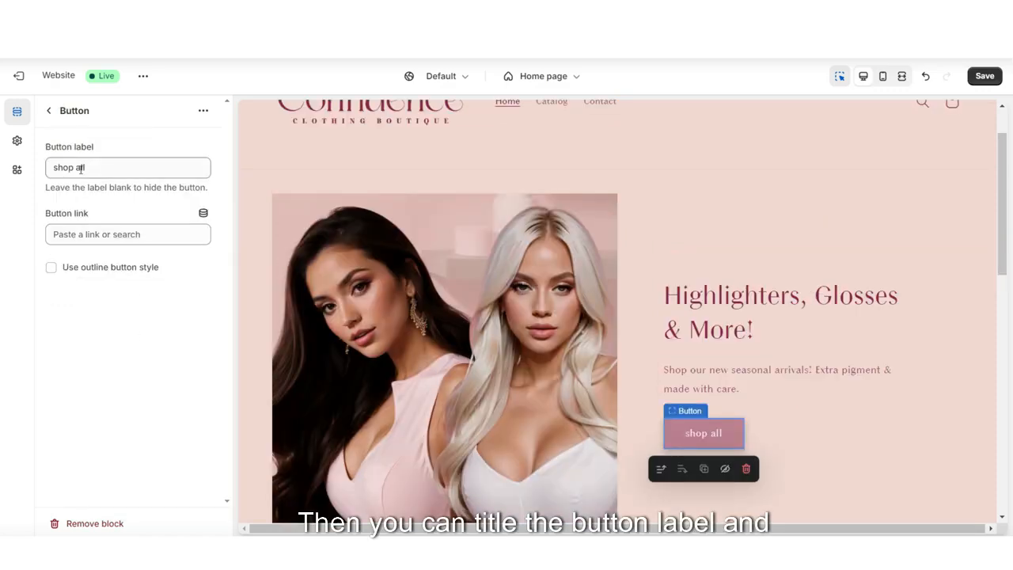
click(91, 235)
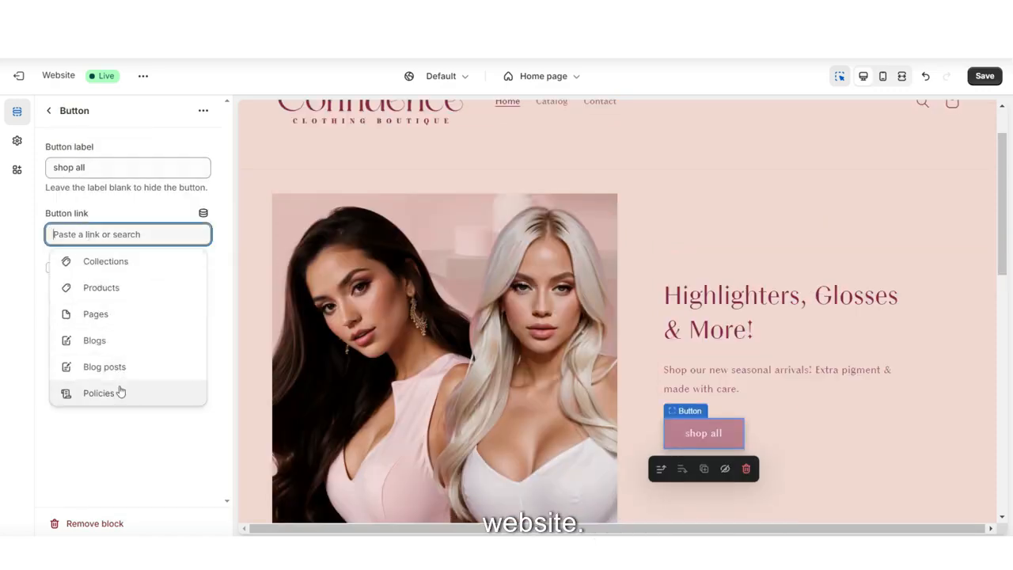
click(127, 269)
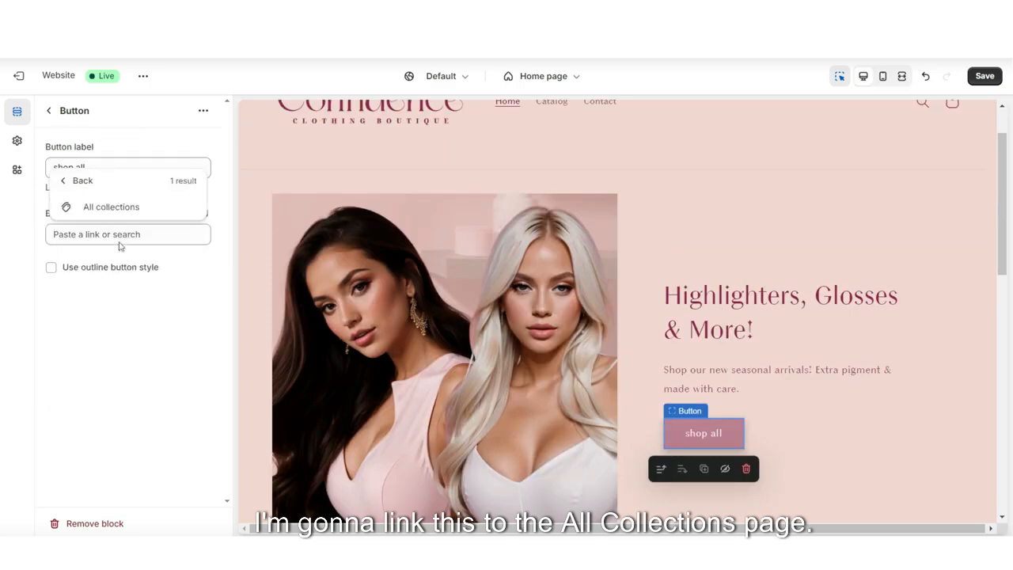
click(106, 211)
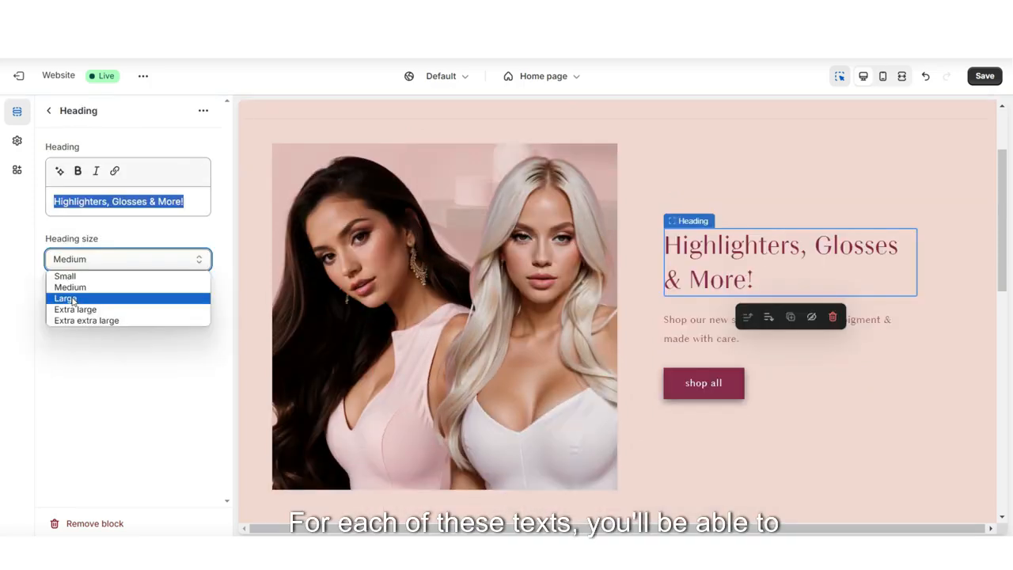
Step: Set the section's heading size to Large and try bold, italic and link insertion on the heading text
click(69, 299)
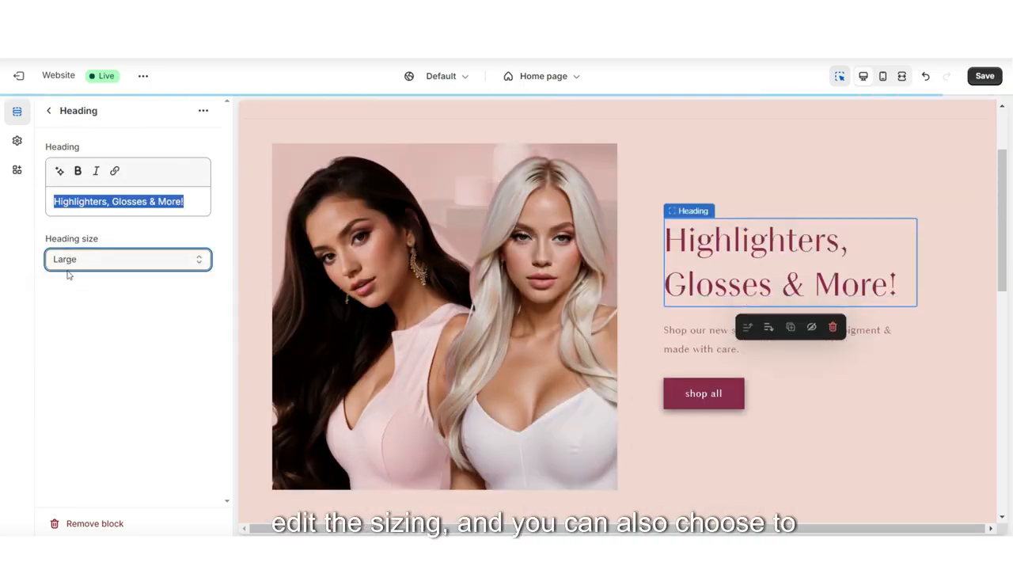
click(78, 172)
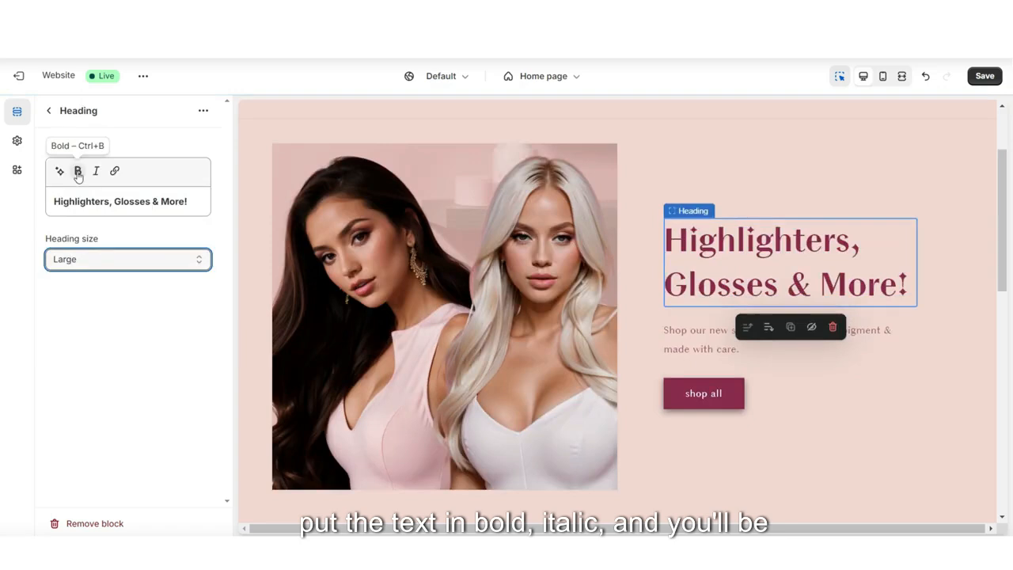
click(96, 172)
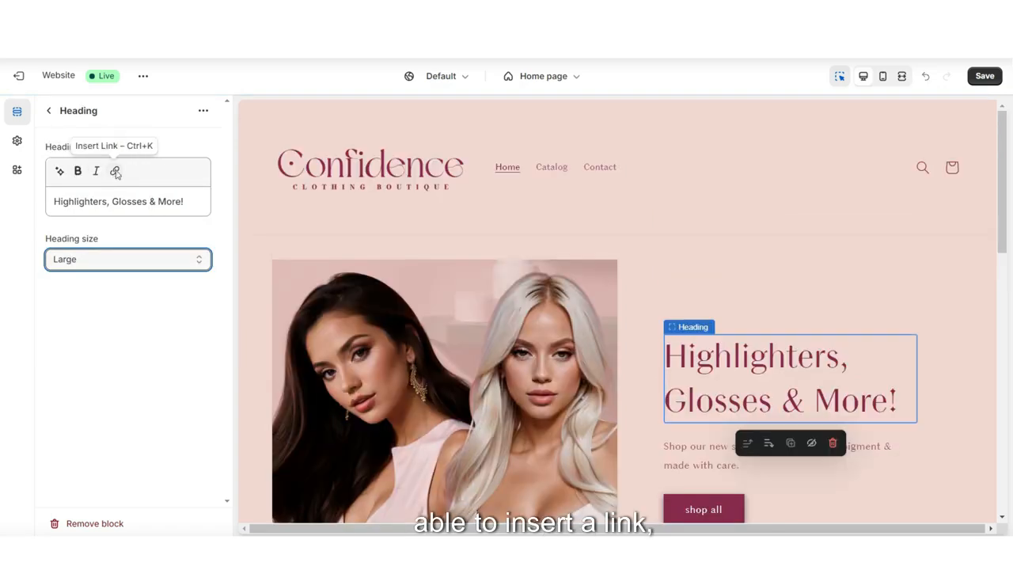
click(116, 172)
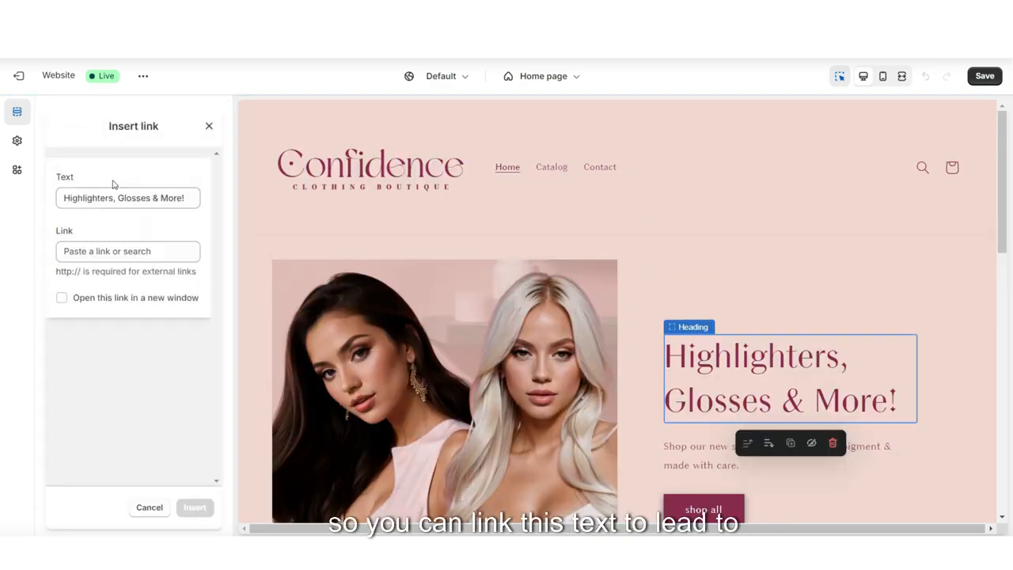
click(111, 250)
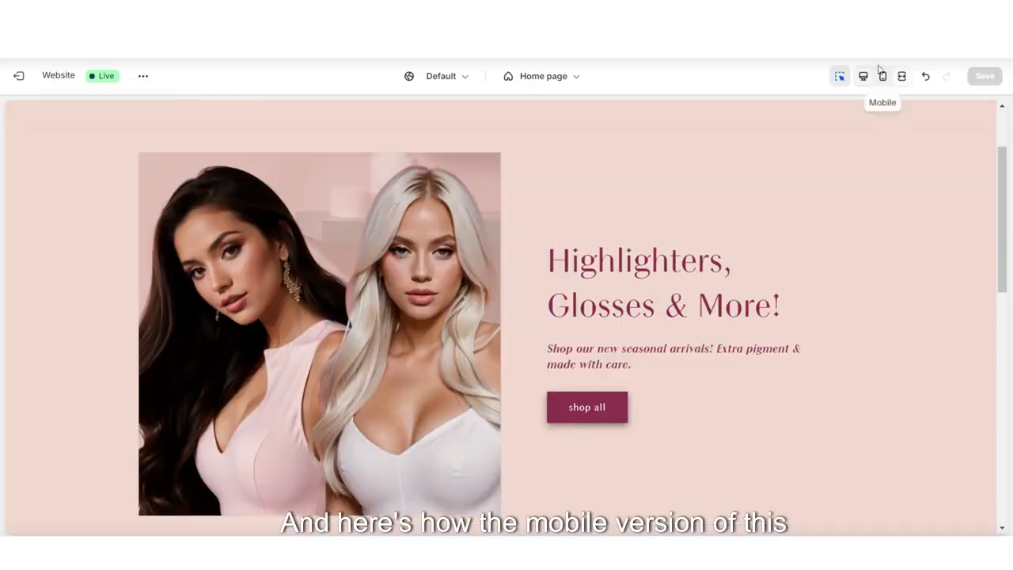
Step: Check the Image with text section in mobile preview and view the Collection list section on desktop
click(883, 77)
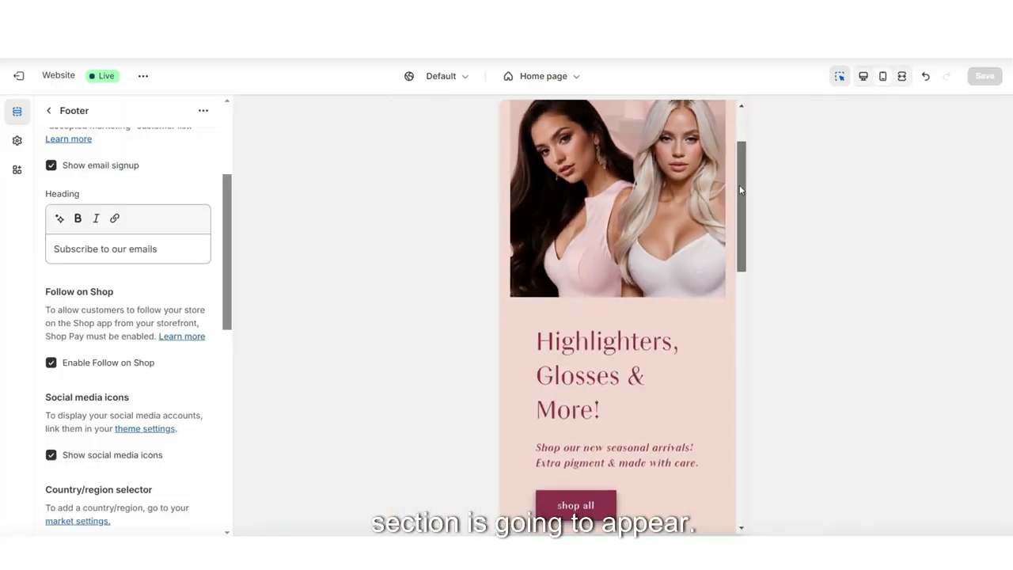
drag(739, 188, 741, 156)
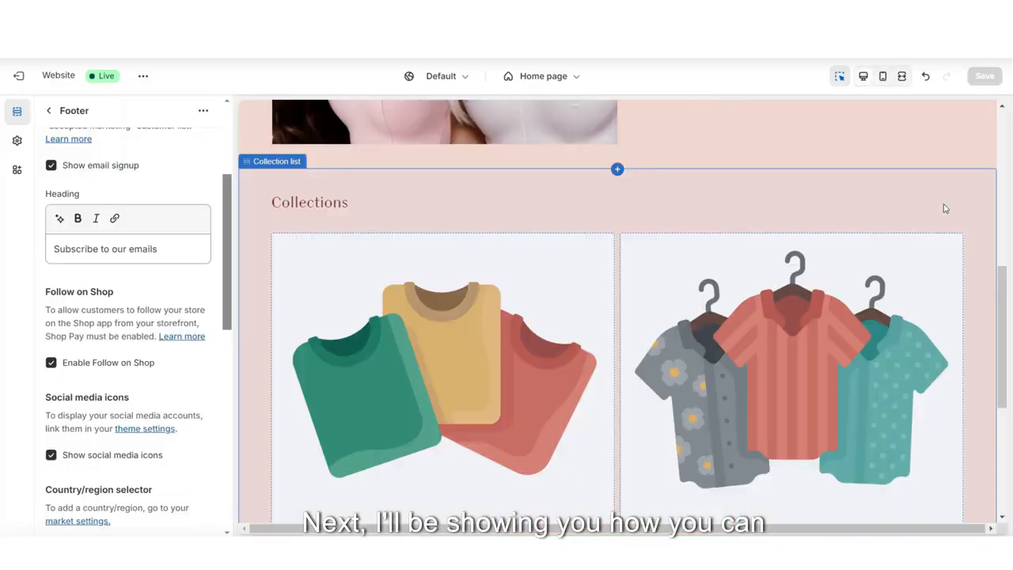
click(945, 208)
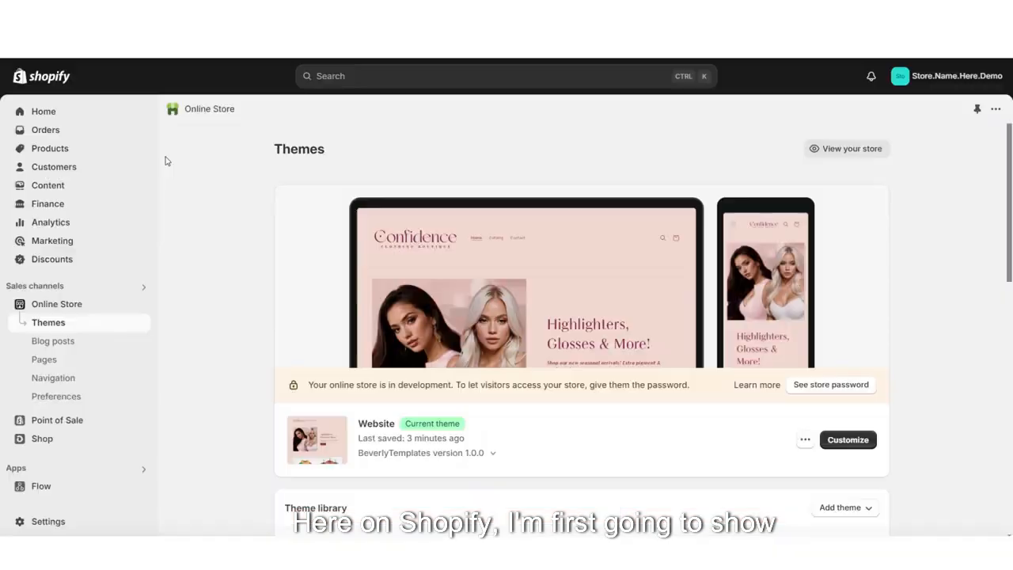
Step: Start a new product in the Shopify admin titled "Example Product Title" and paste in its description
click(124, 151)
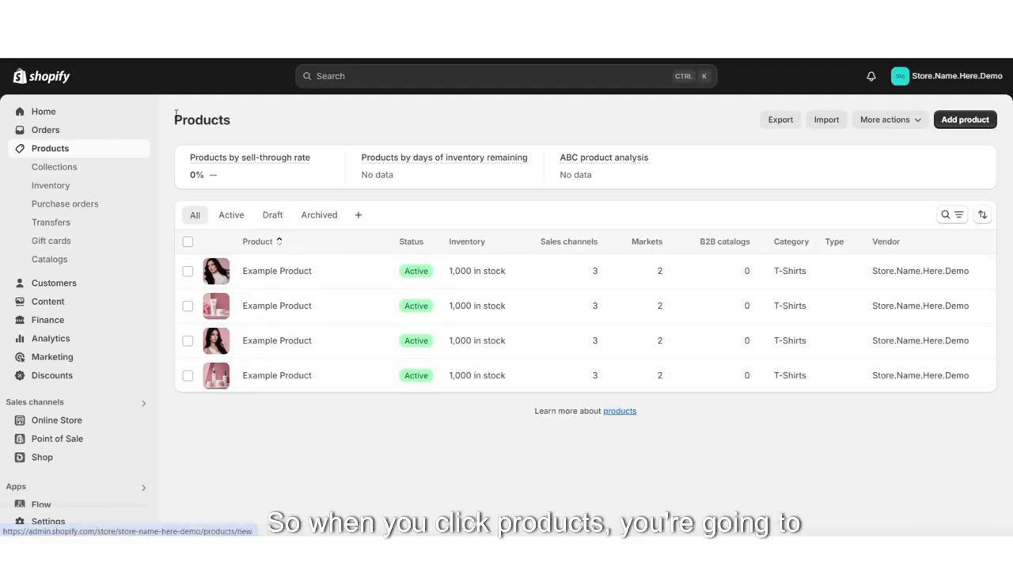
click(965, 120)
scroll(1001, 212, down, 3)
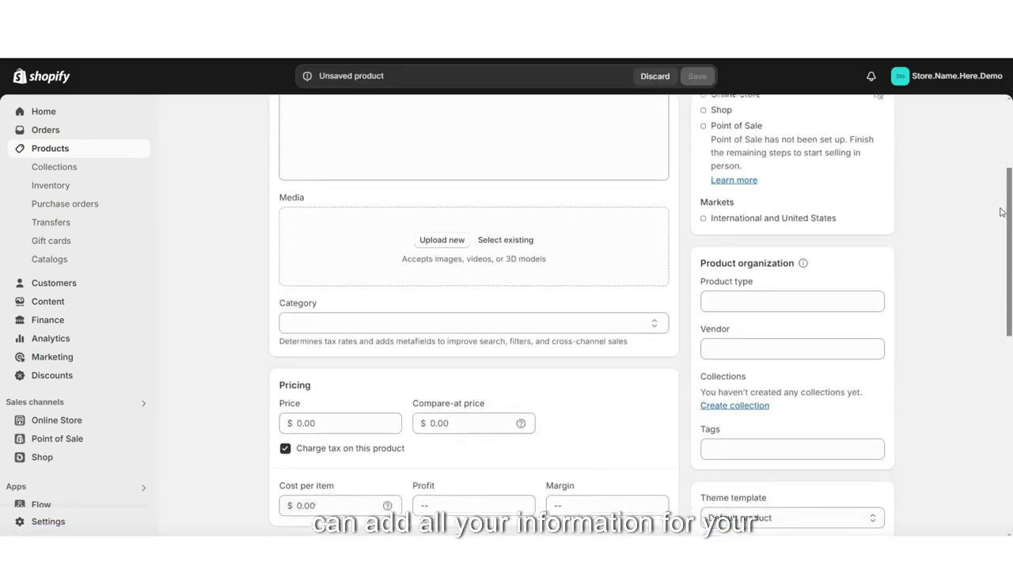
drag(1001, 213, 1001, 306)
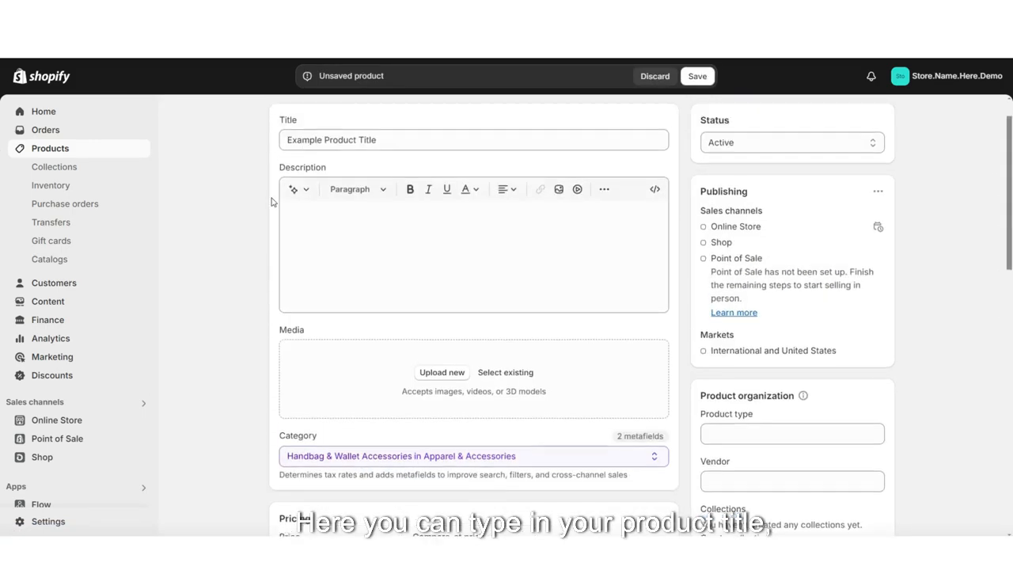
scroll(271, 198, up, 2)
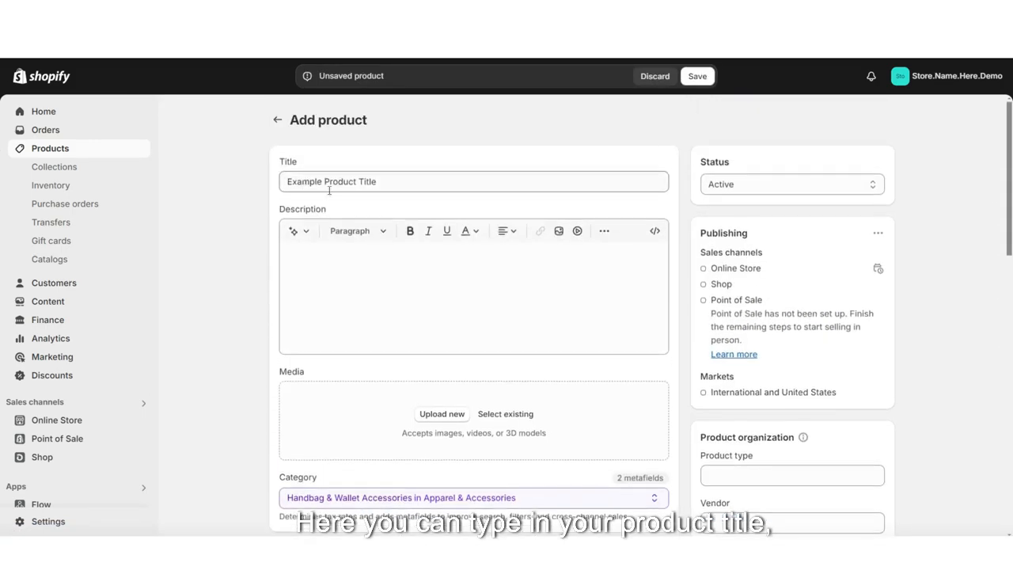
right_click(310, 254)
click(344, 398)
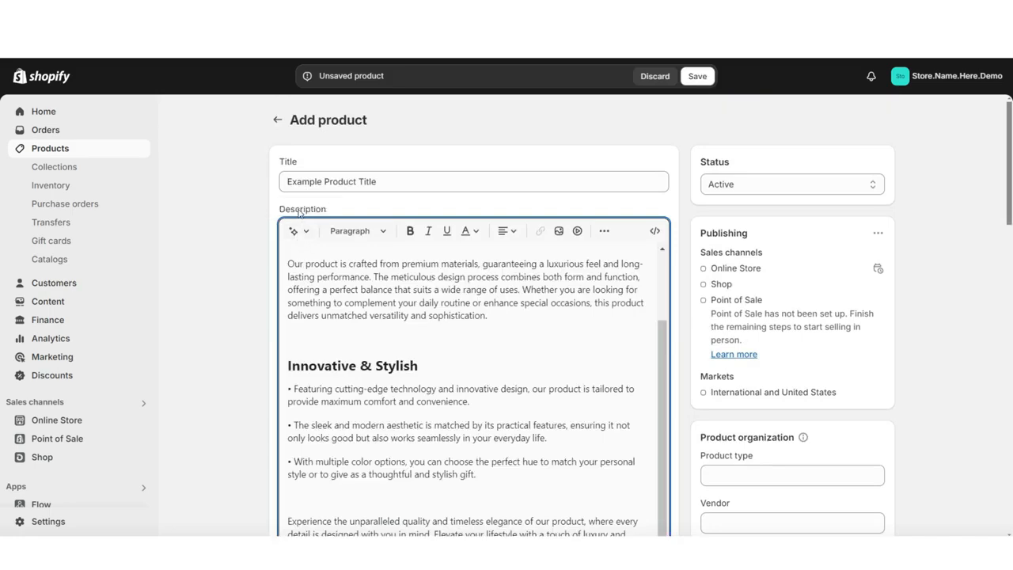
Step: Try Heading 3 and bold on the description's "Our product is crafted" paragraph and look at the list formatting options
click(488, 340)
drag(488, 339, 257, 291)
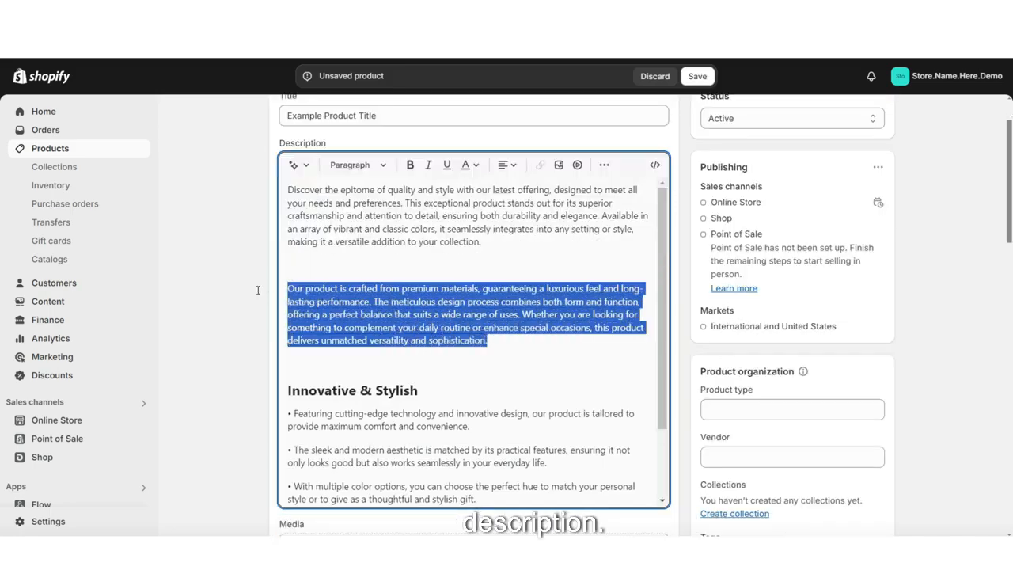
click(358, 165)
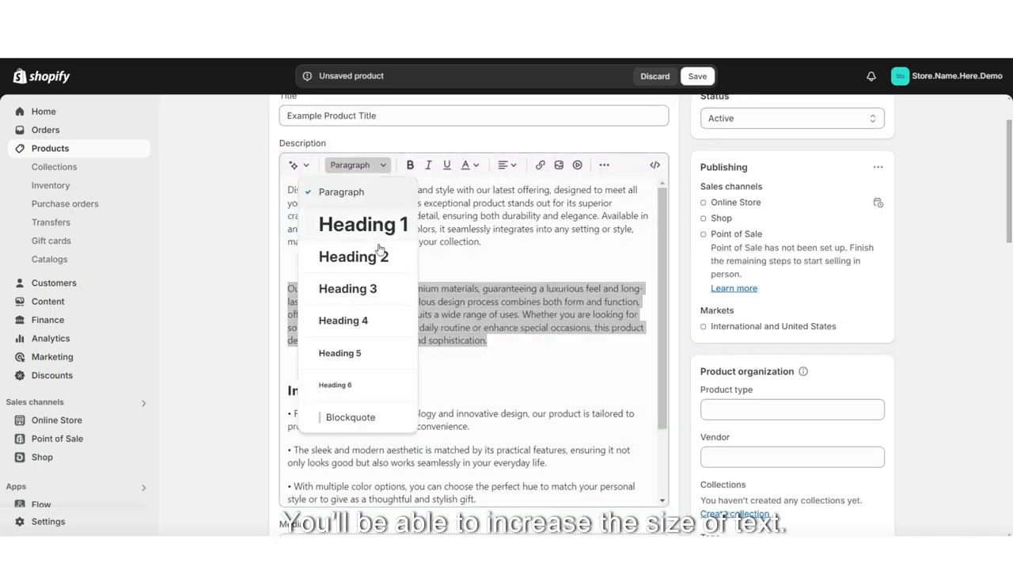
click(367, 289)
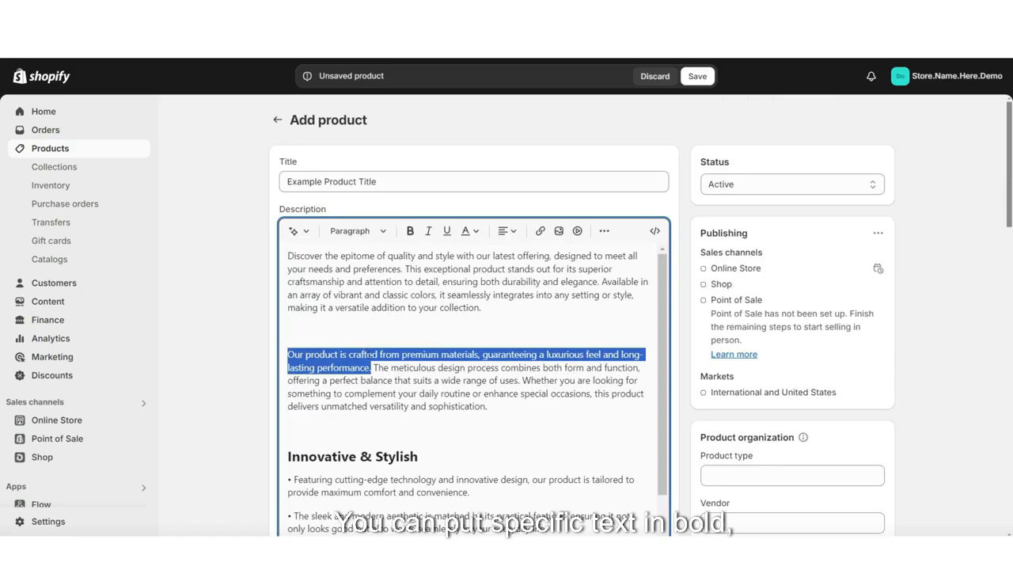
click(410, 230)
click(603, 230)
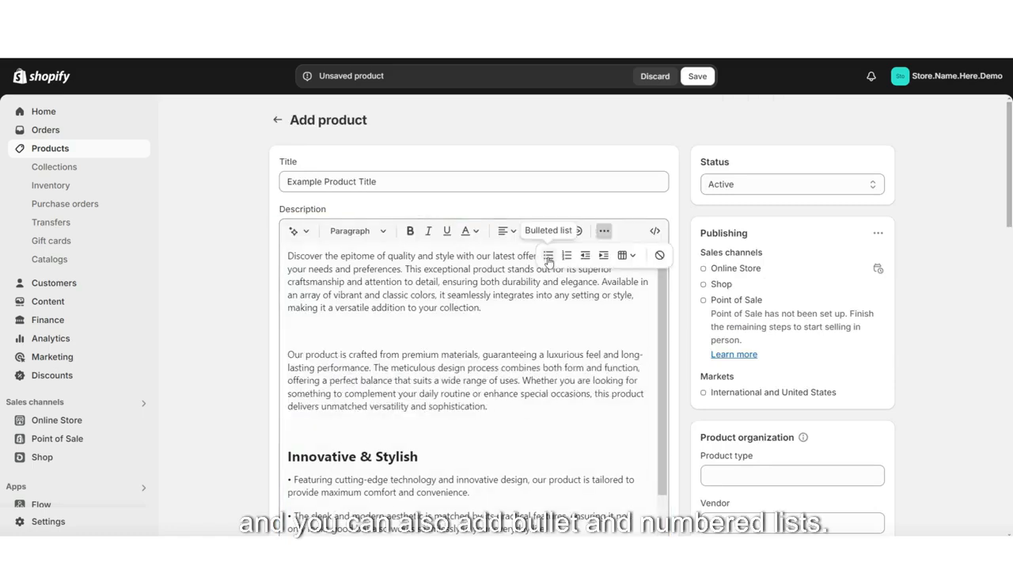
click(483, 327)
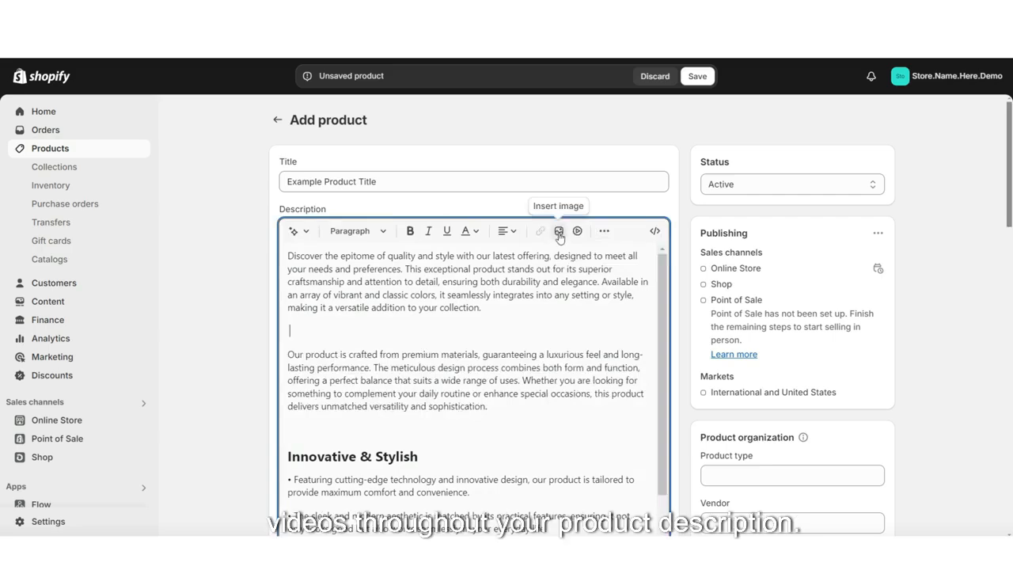
Step: Fill in the product's media image, the Highlighters & Luminizers category and a shipping weight of 1.0 lb
scroll(412, 317, down, 10)
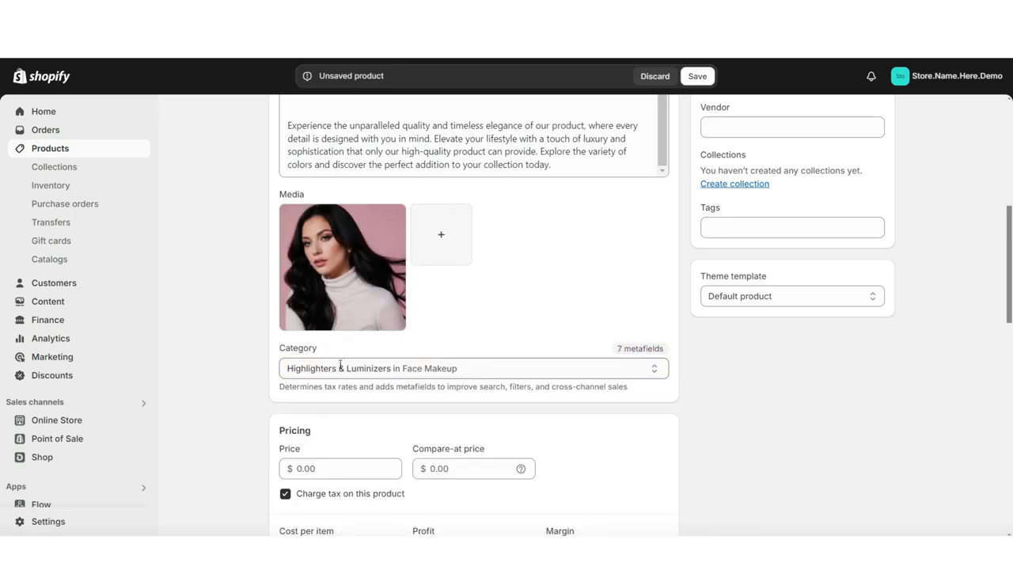
scroll(229, 349, down, 3)
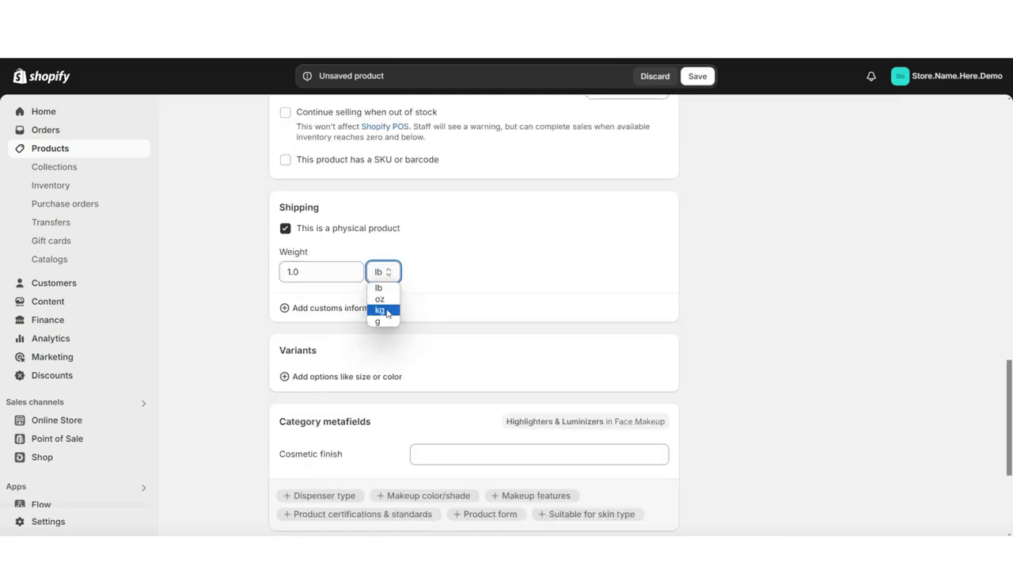
click(255, 278)
scroll(255, 278, down, 2)
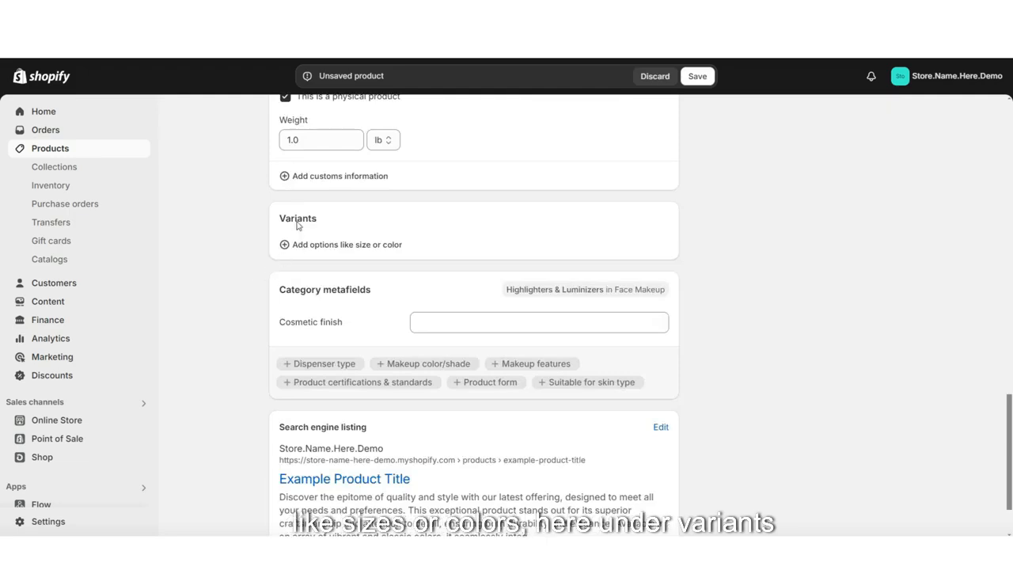
Step: Create a custom Shades option with Pink, Gold and Peachy Highlight variants and set the Pink and Gold stock to 1000
click(303, 250)
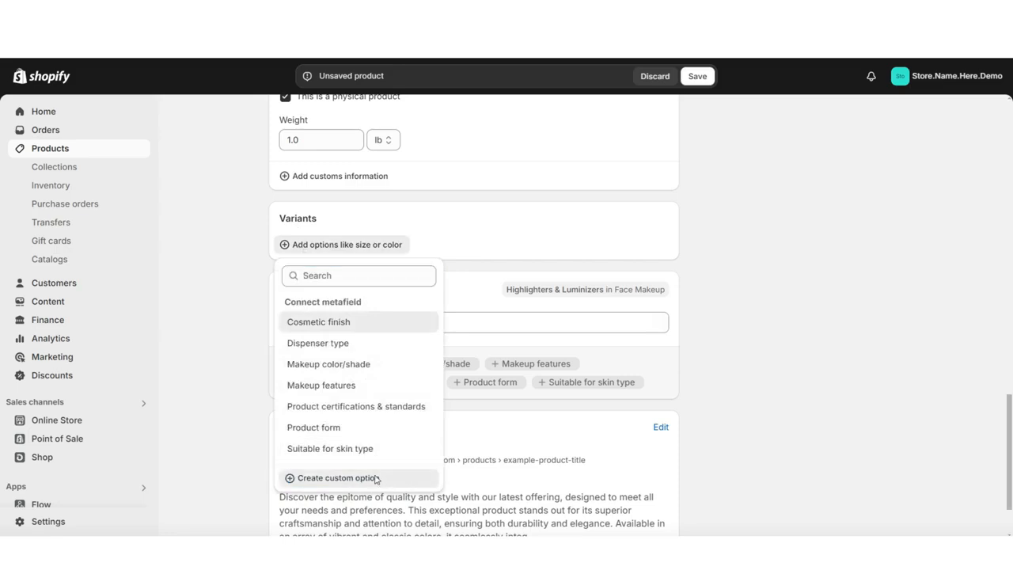
click(309, 477)
text(Highlight)
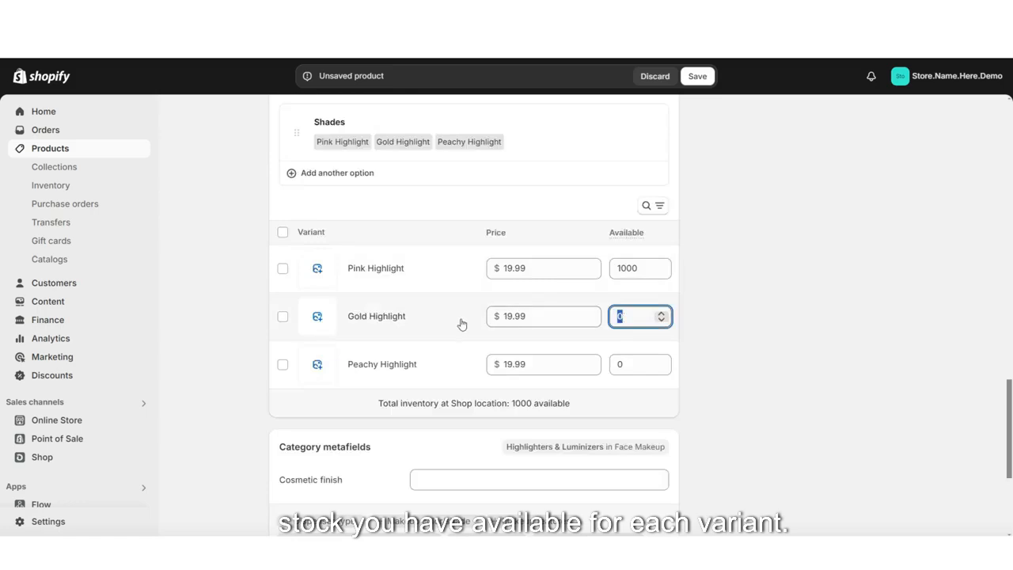
text(1000)
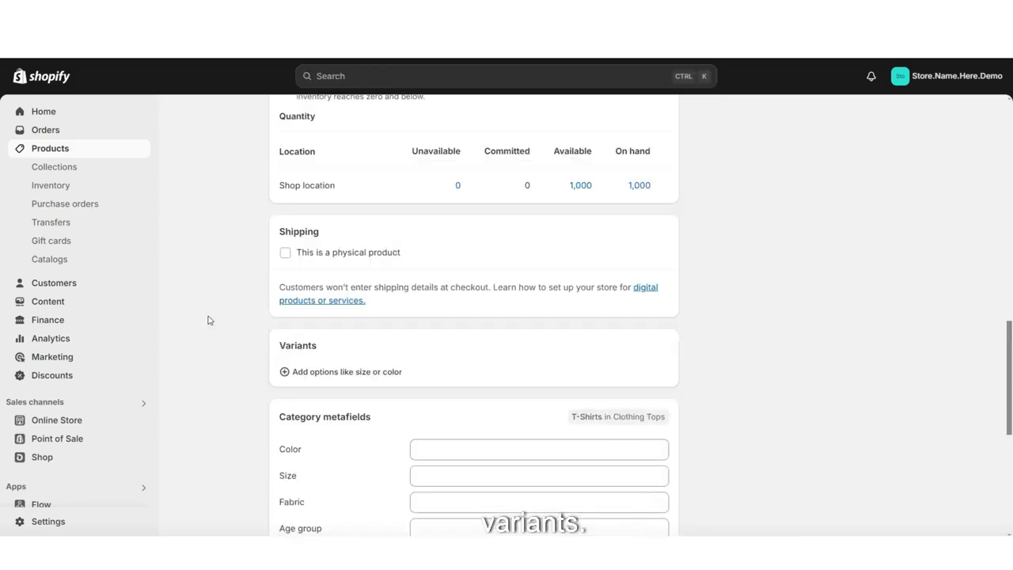
Step: Try the Draft product status and enter the product type makeup with the tags highlighter and makeup
scroll(208, 319, up, 3)
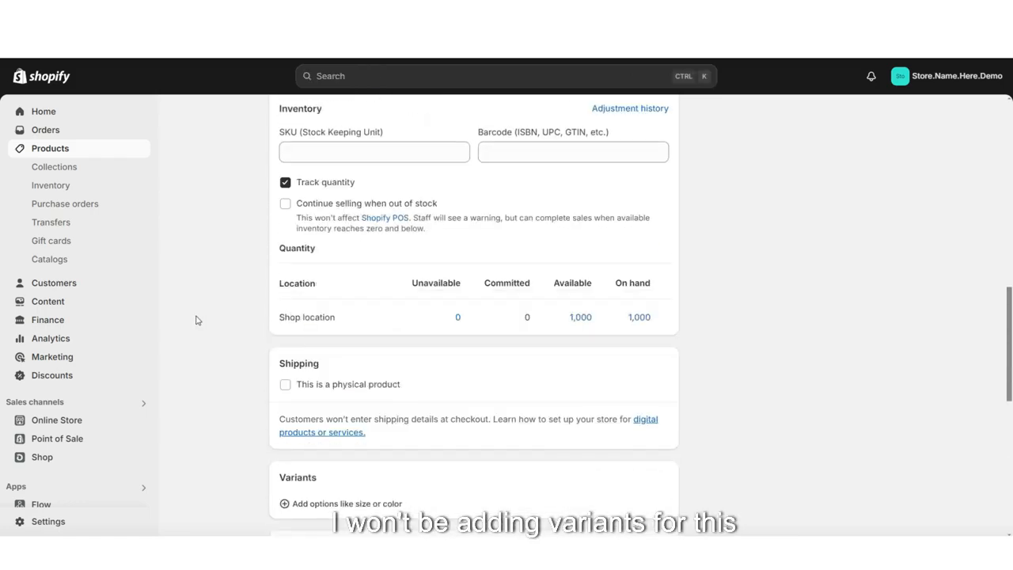
scroll(197, 320, up, 3)
scroll(792, 141, up, 10)
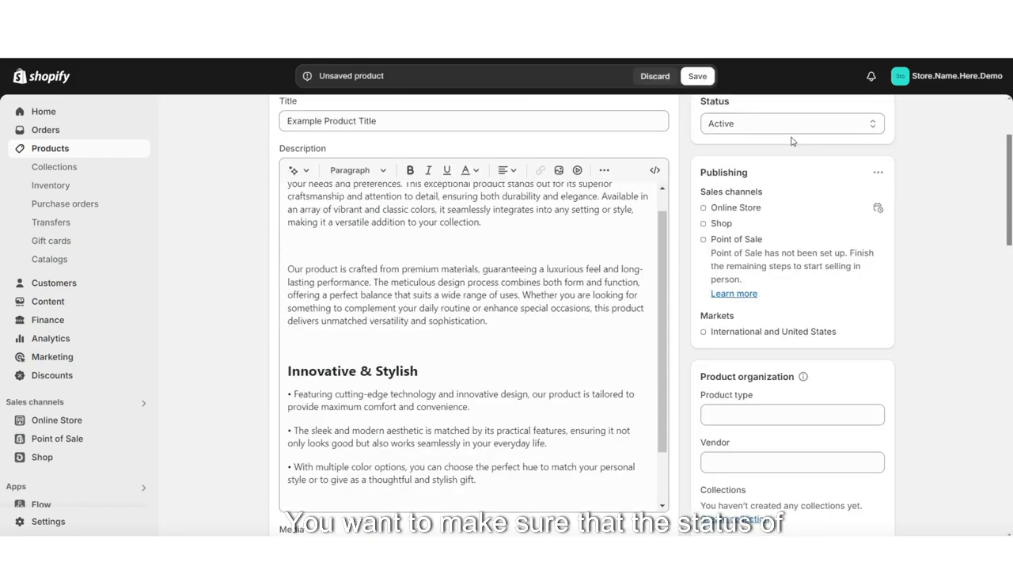
click(722, 133)
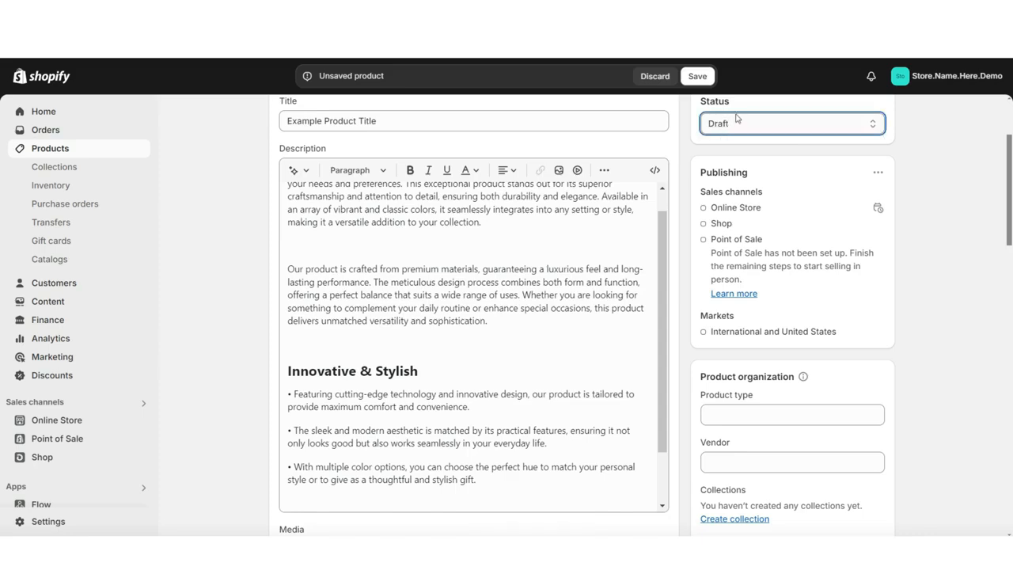
click(722, 125)
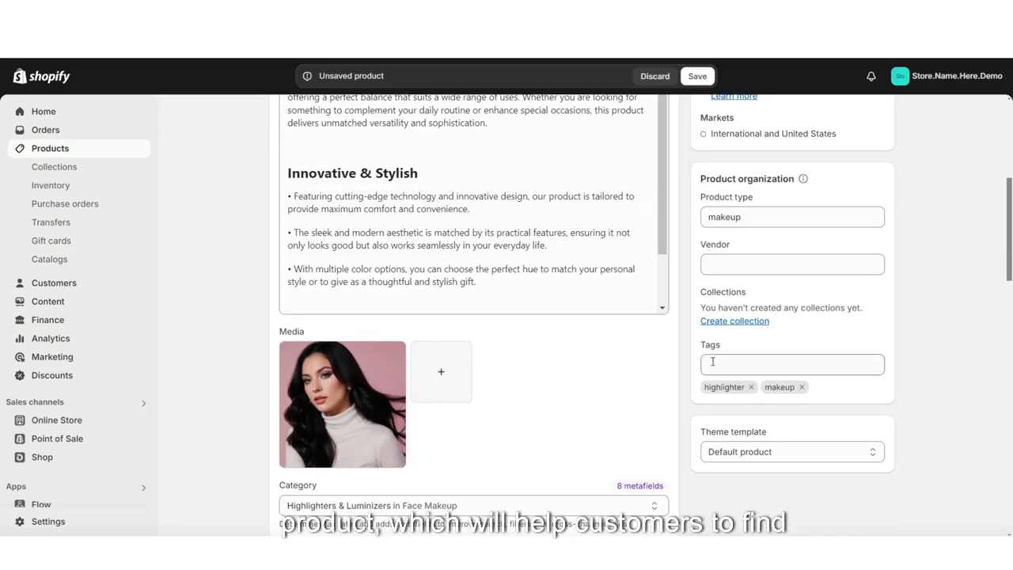
Step: Preview the first Example Product's page in the online store, look through its layout and return to the product list
drag(1010, 256, 1008, 245)
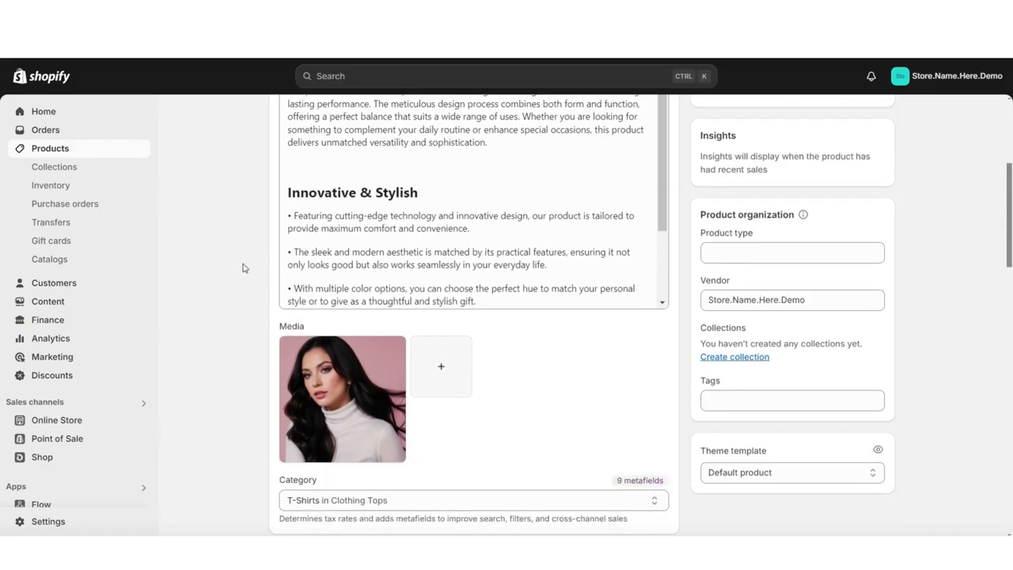
scroll(247, 238, up, 5)
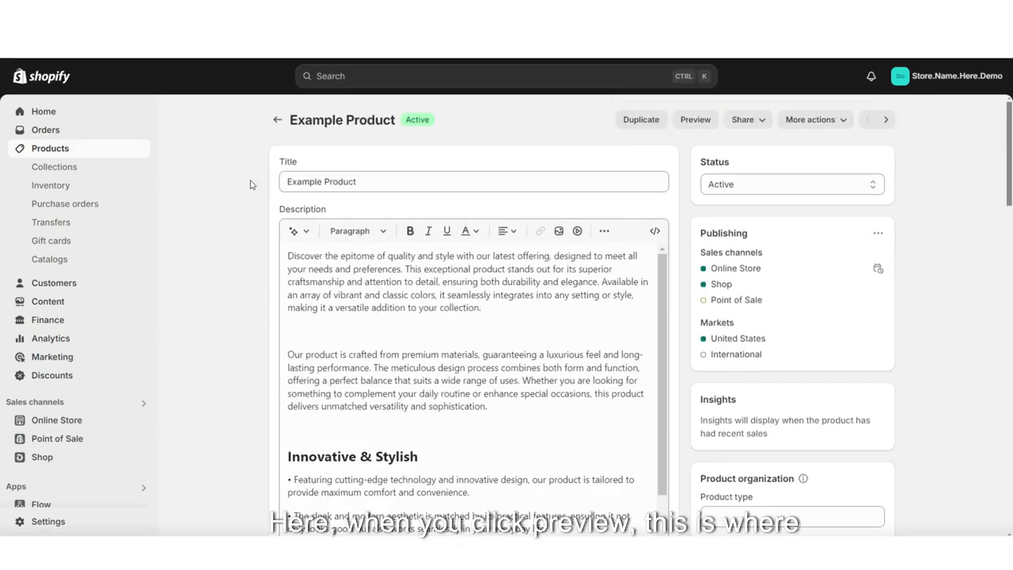
click(696, 128)
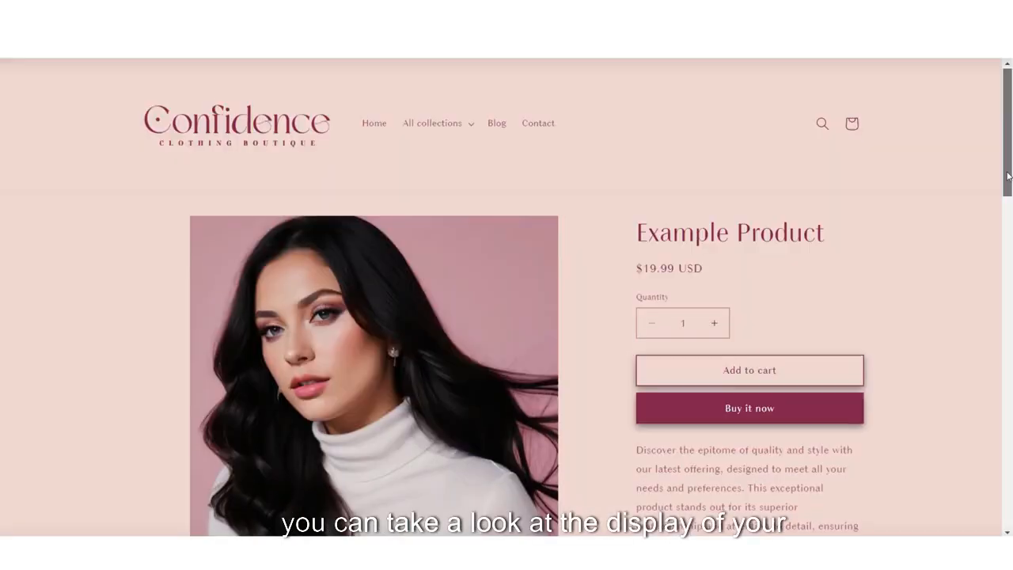
drag(1008, 179, 1008, 400)
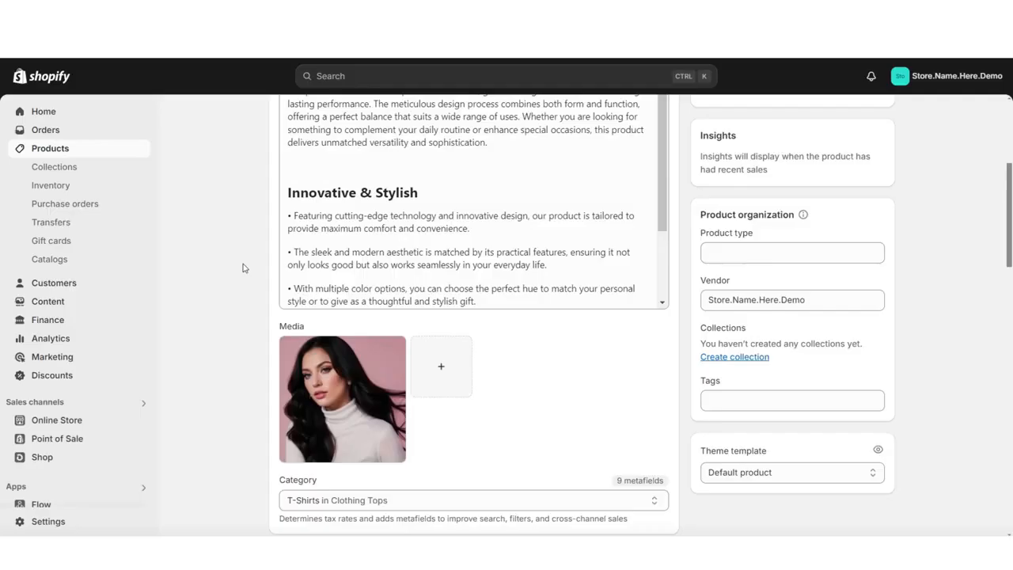
scroll(246, 254, up, 4)
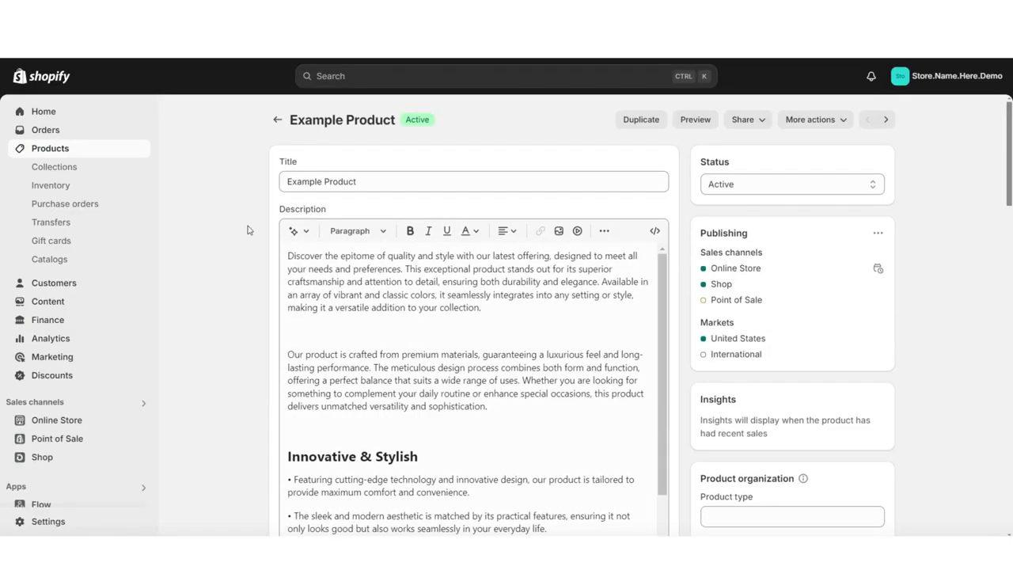
click(277, 121)
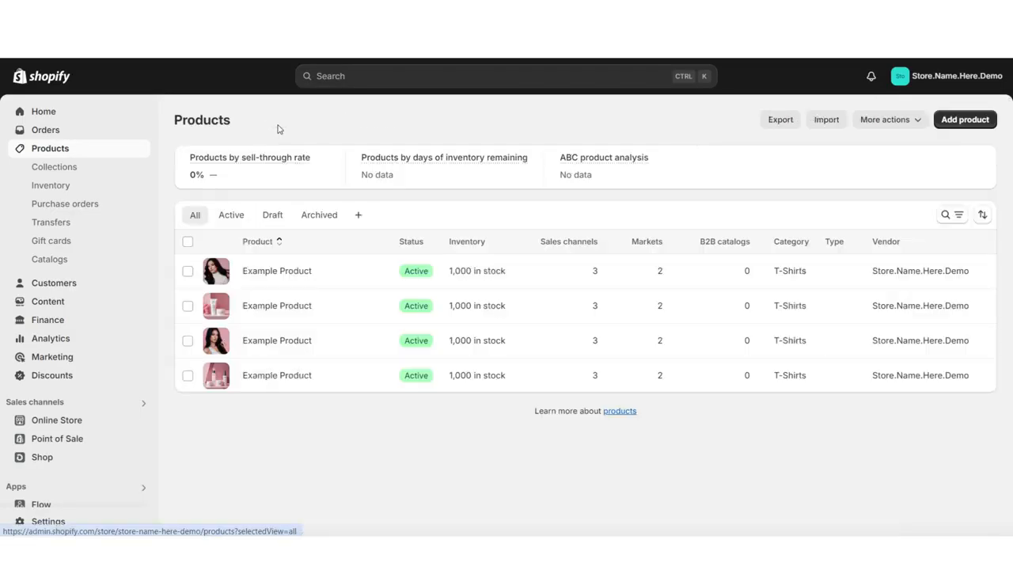
Step: Create and save a manual collection titled Highlighters
click(77, 171)
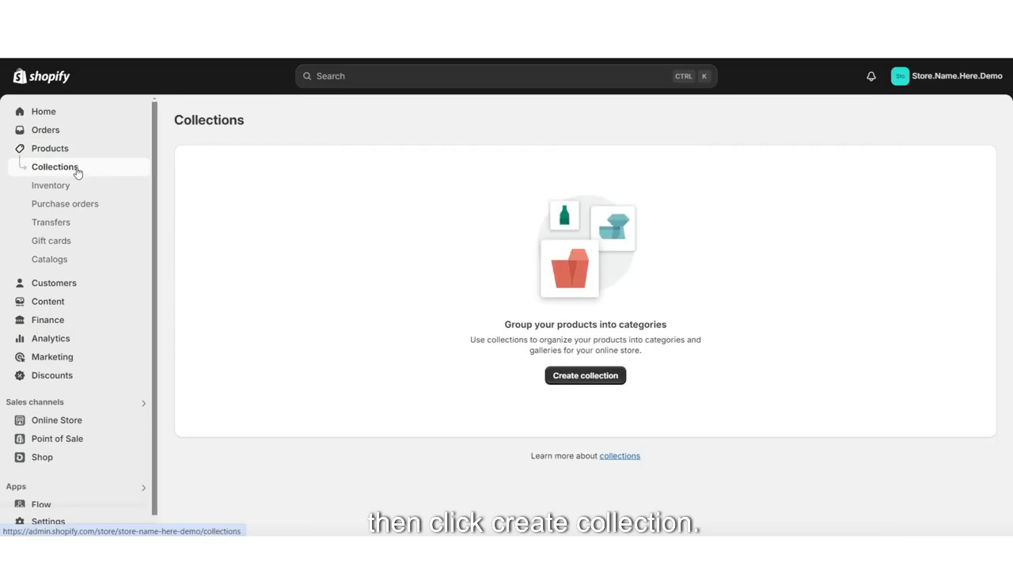
click(560, 373)
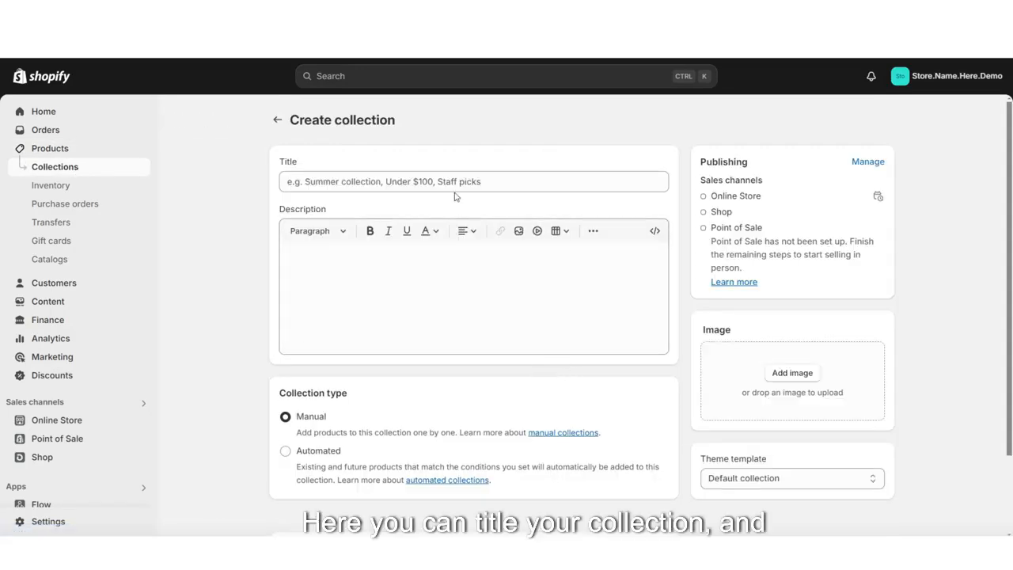
click(355, 182)
text(Highlighters)
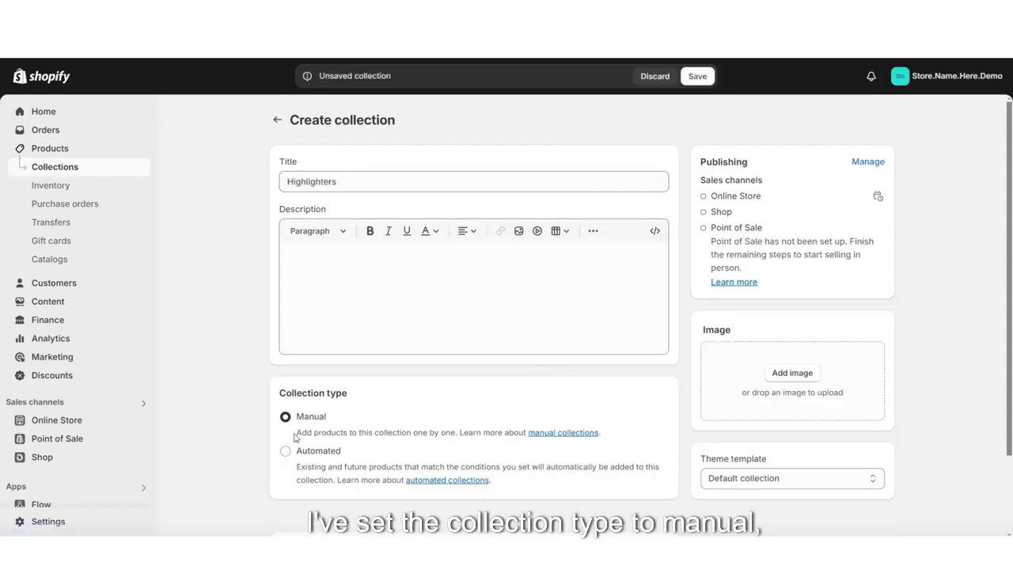
click(697, 76)
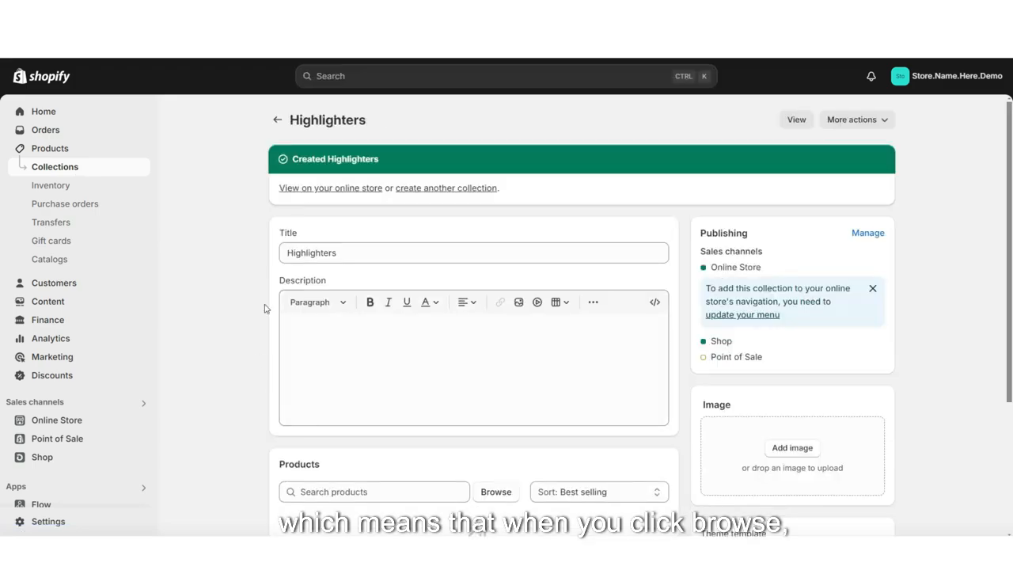
Step: Add all four Example Product items to the Highlighters collection
scroll(244, 272, down, 2)
click(496, 360)
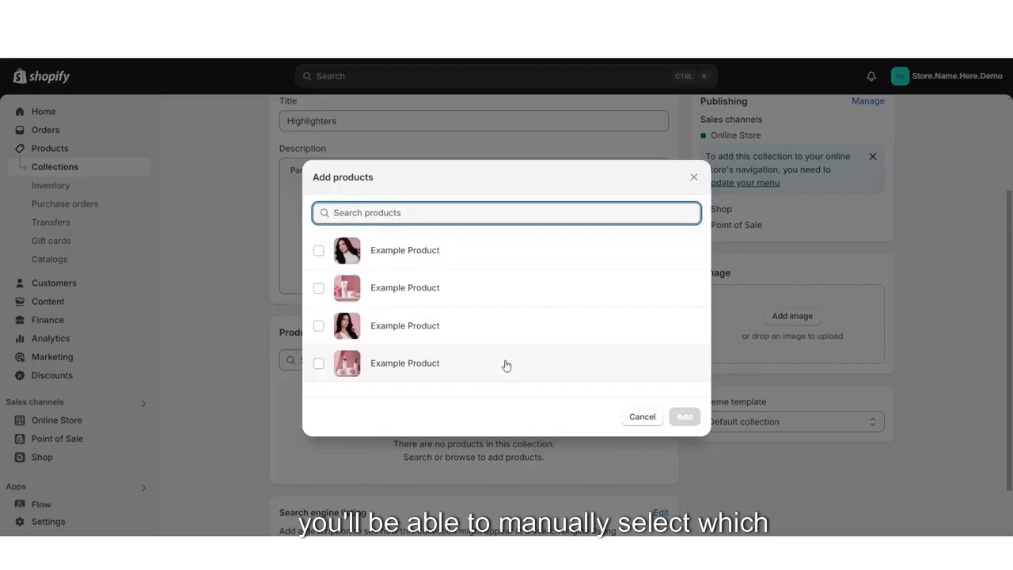
click(318, 251)
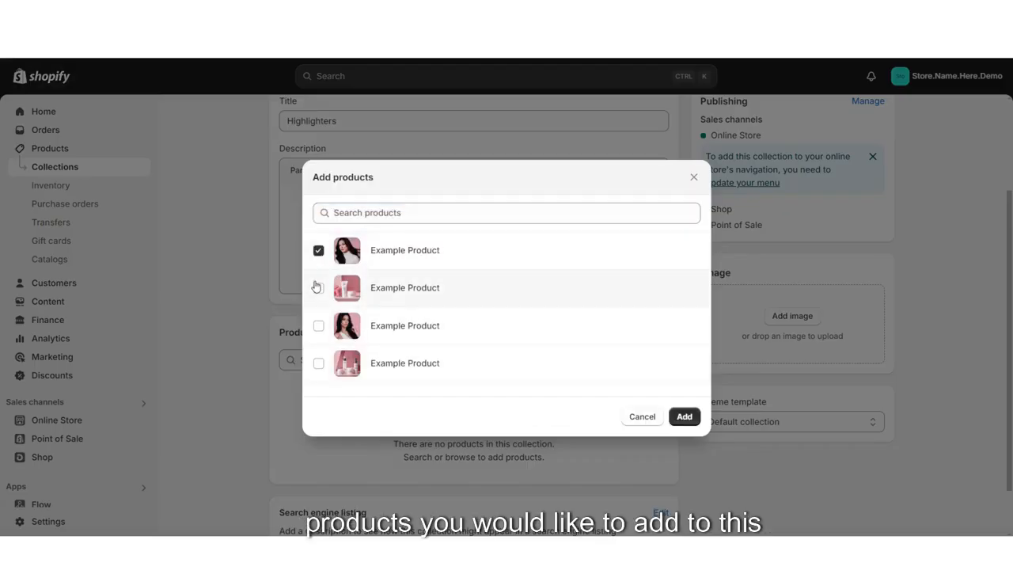
click(319, 325)
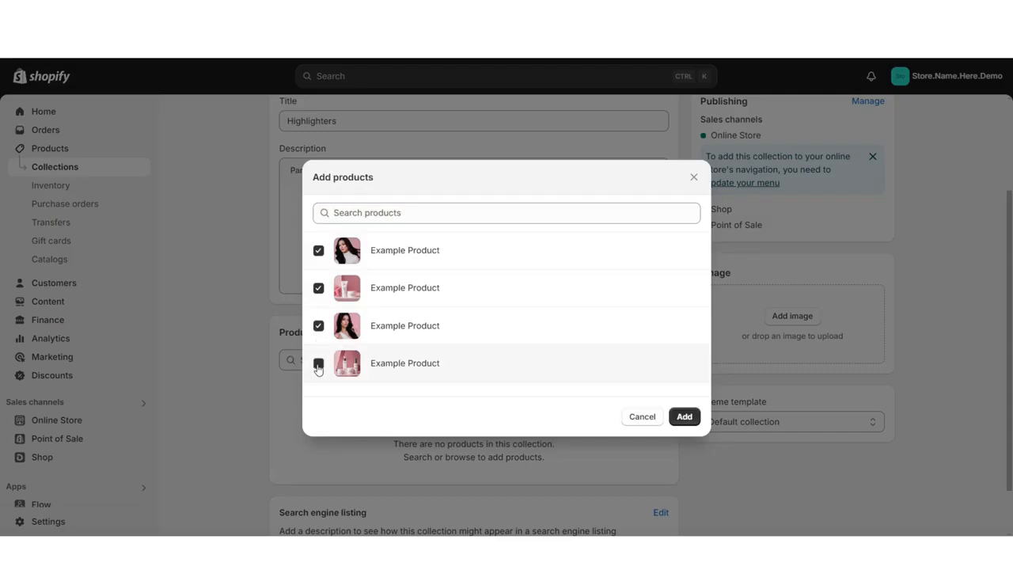
click(318, 364)
click(684, 416)
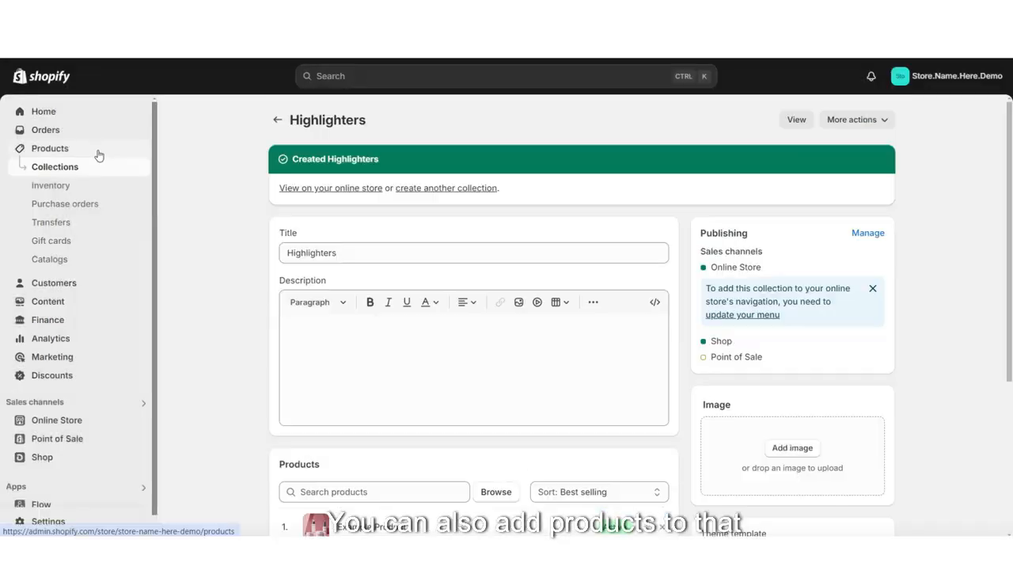
Step: Open the second Example Product in the product list and look at its collection assignment options
click(98, 154)
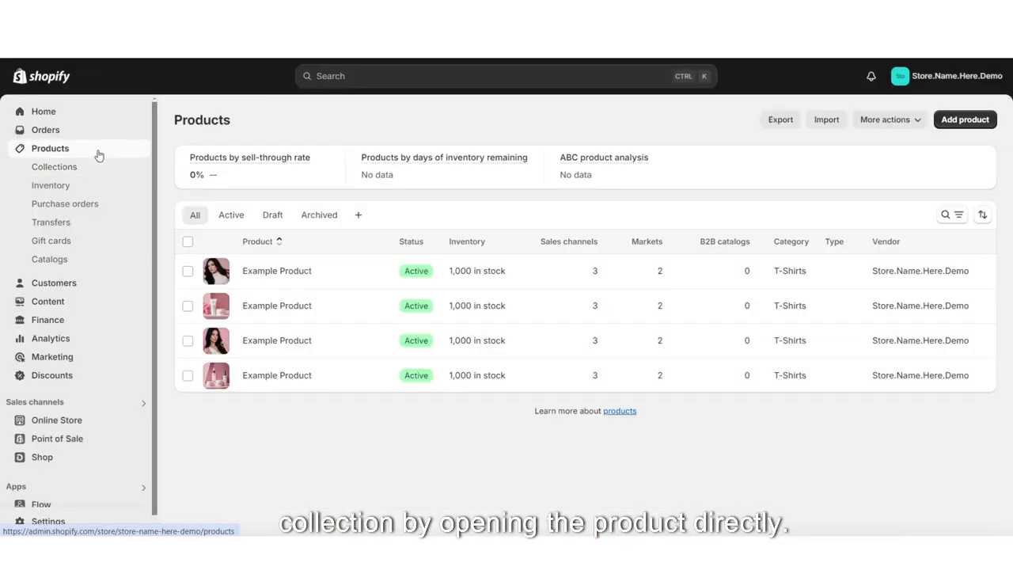
click(266, 308)
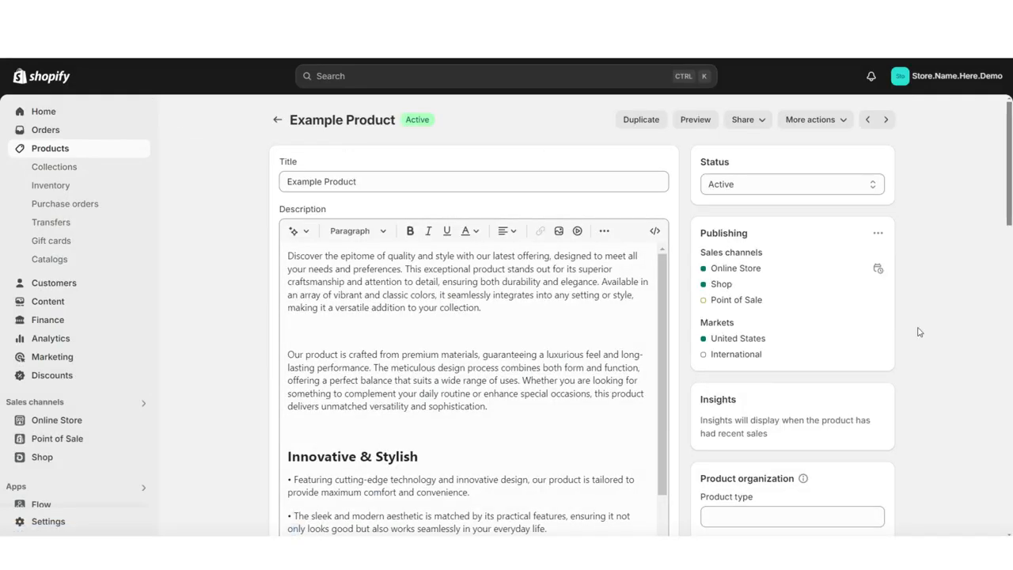
scroll(879, 269, down, 5)
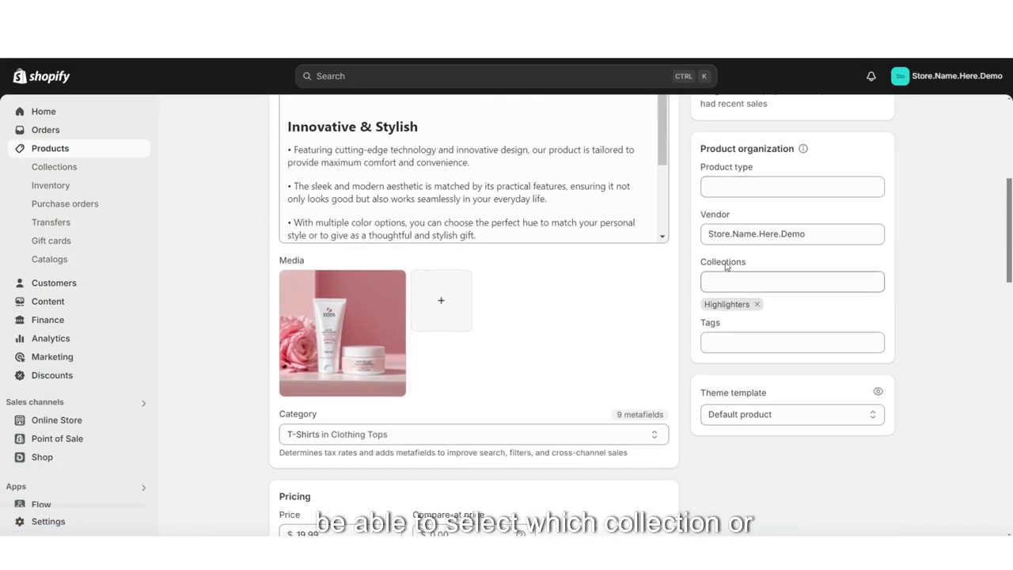
click(729, 280)
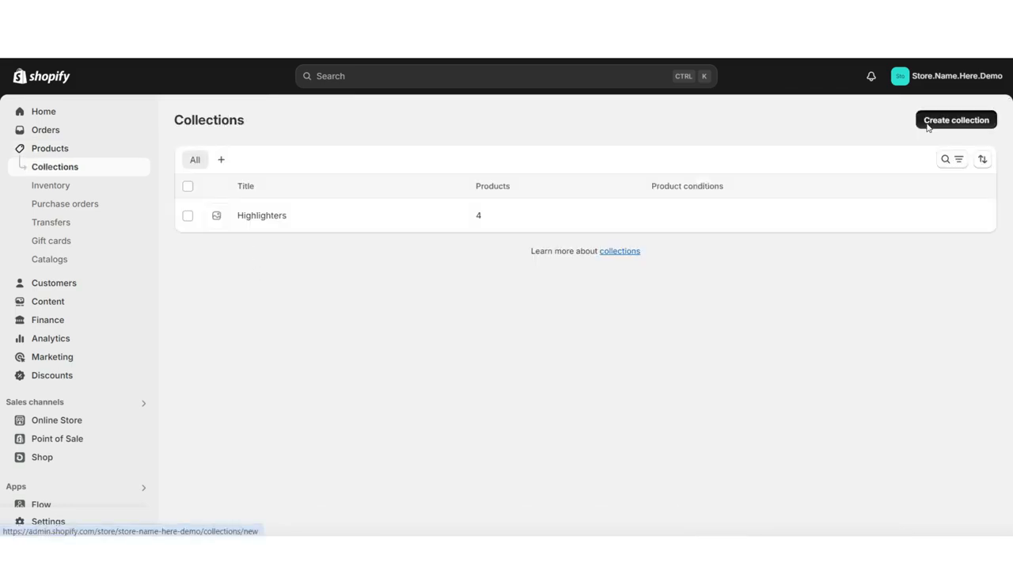
Step: Try setting up an automated collection titled Highlighters with the condition that the product title contains Highlighter
click(928, 127)
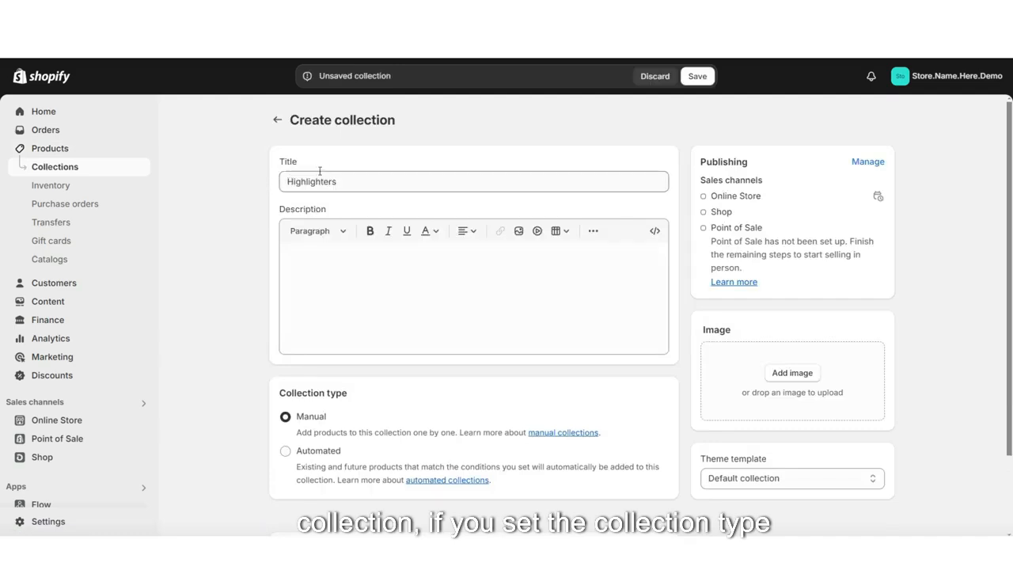
scroll(309, 277, down, 2)
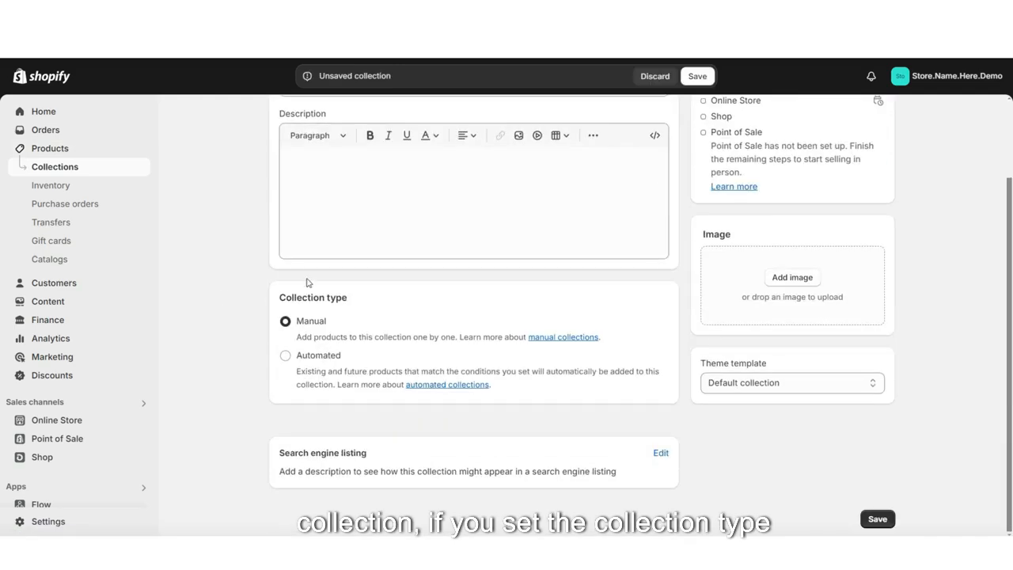
click(284, 360)
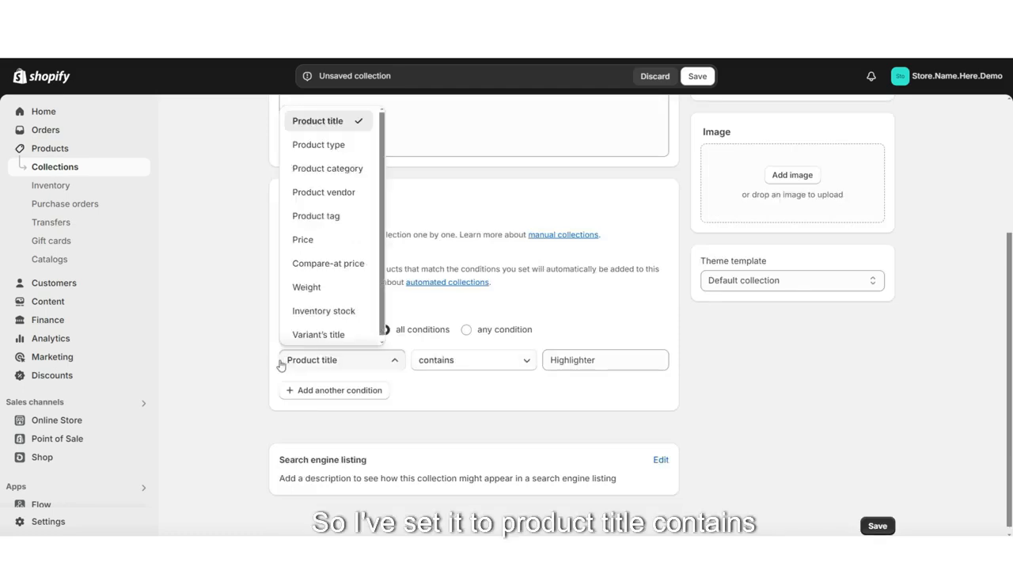
click(265, 361)
click(589, 360)
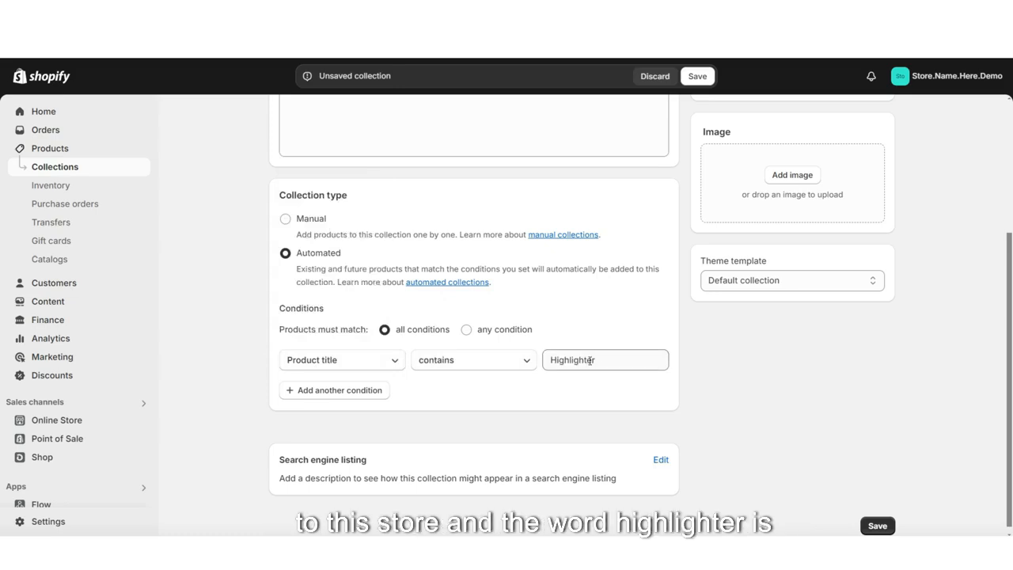
scroll(590, 360, up, 1)
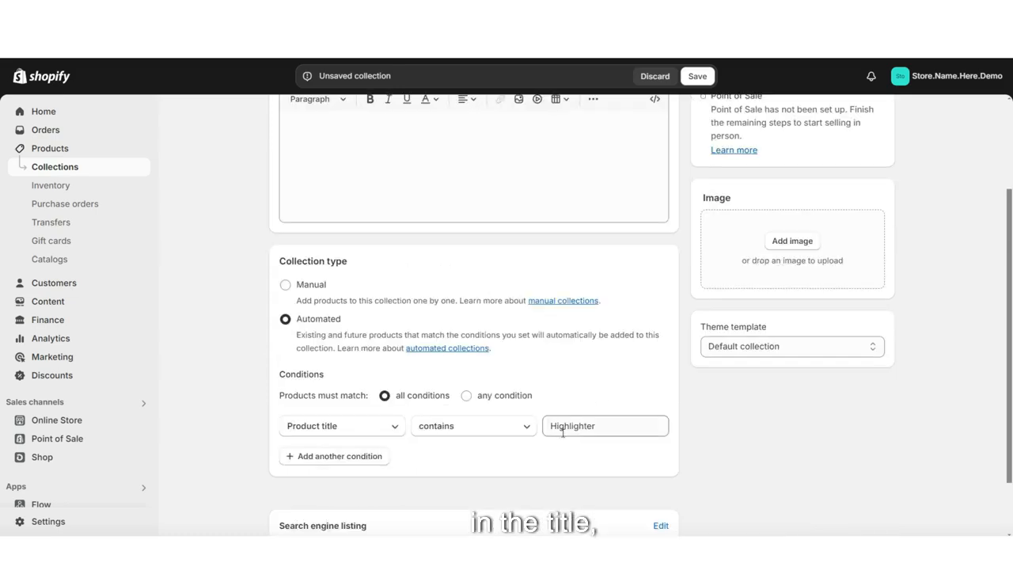
scroll(549, 409, up, 2)
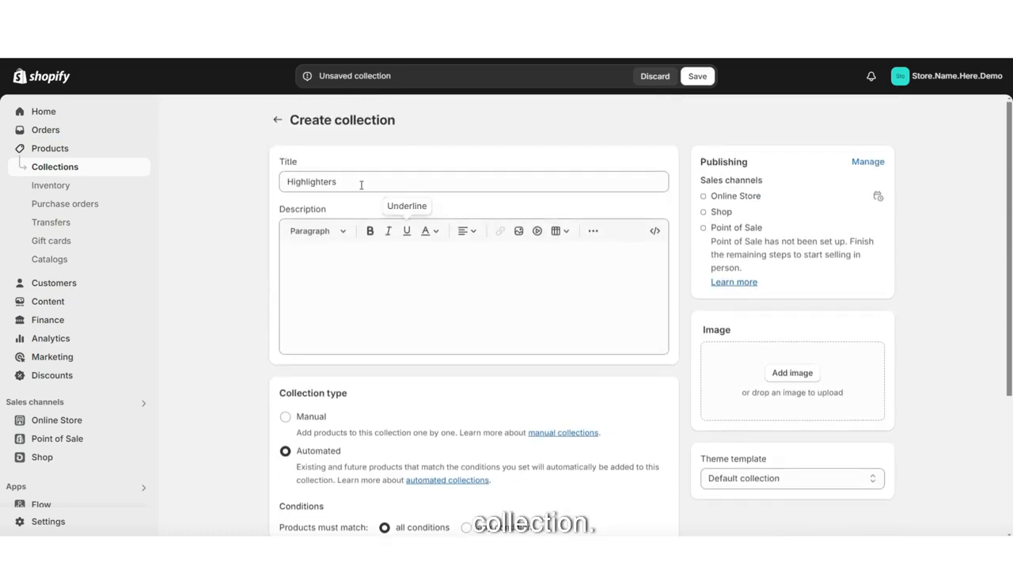
key(ctrl+s)
scroll(421, 226, down, 3)
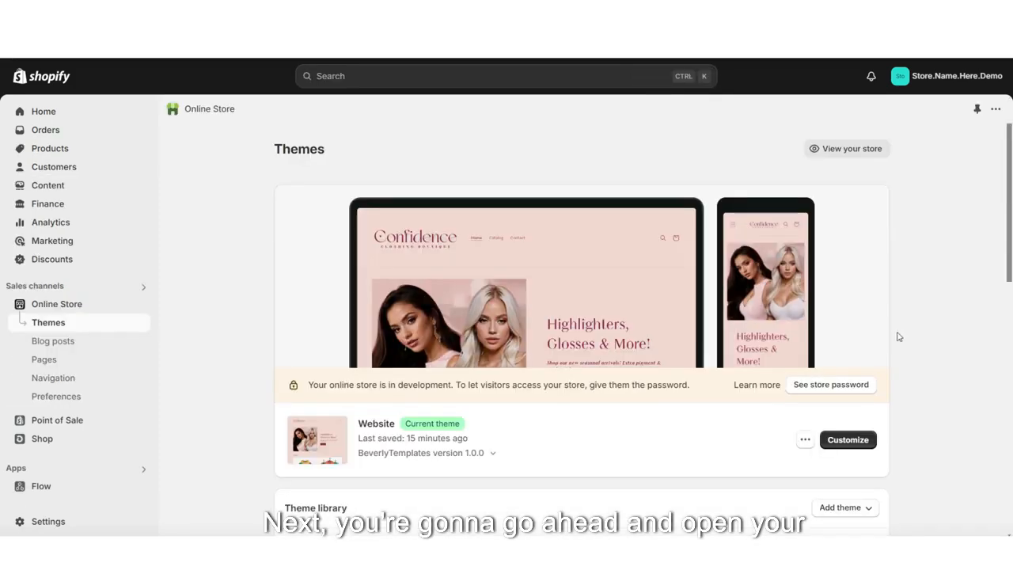
Step: Open the theme for customization and assign Highlighters to the first and Makeup Brushes to the second block of the home page's Collection list
click(845, 440)
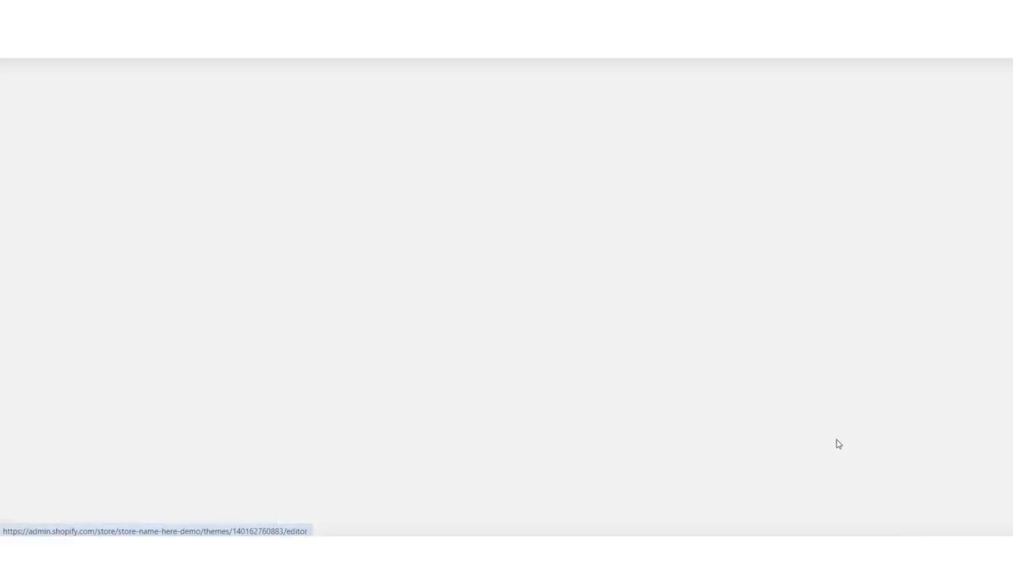
scroll(531, 258, down, 3)
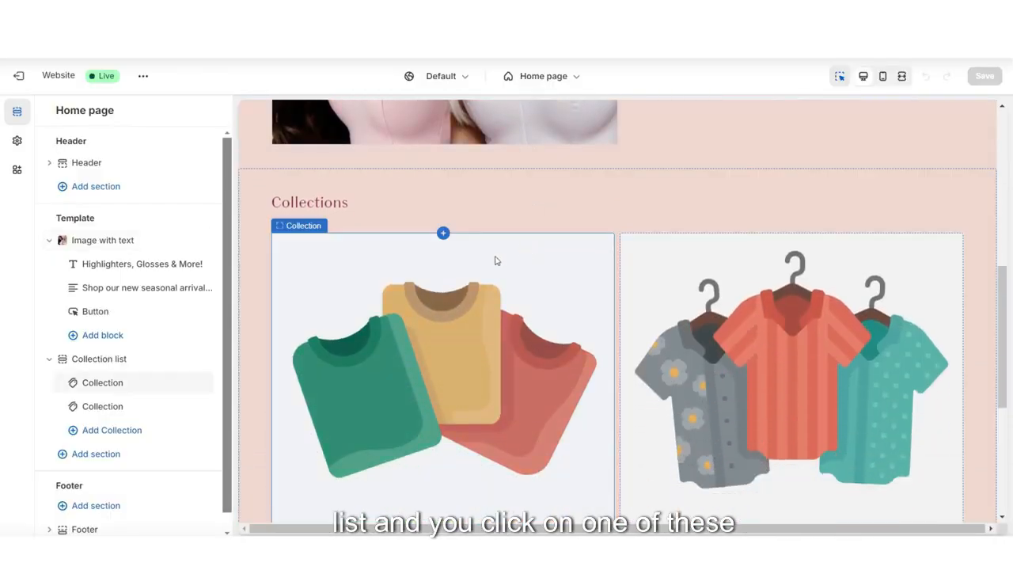
click(468, 273)
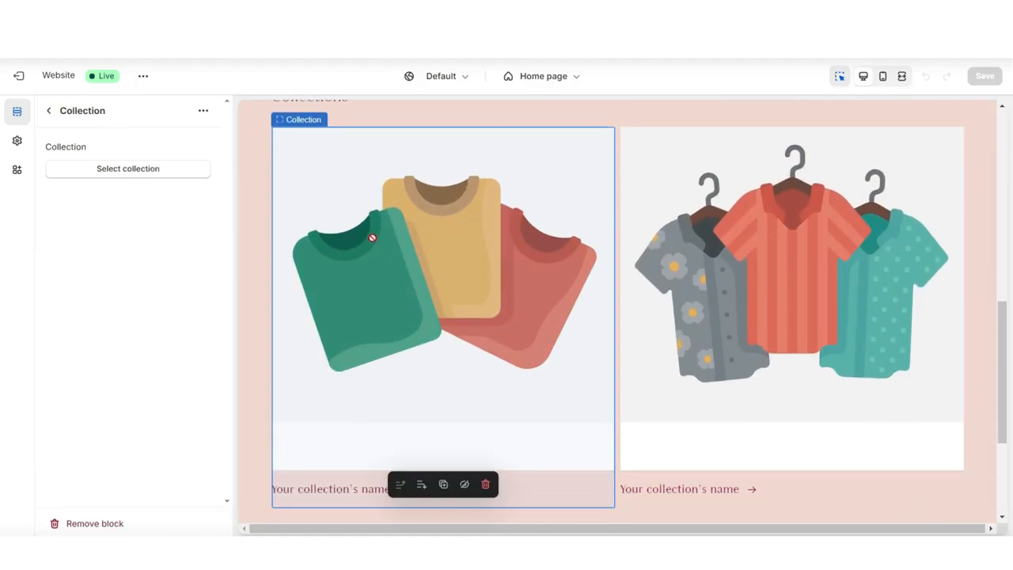
click(133, 168)
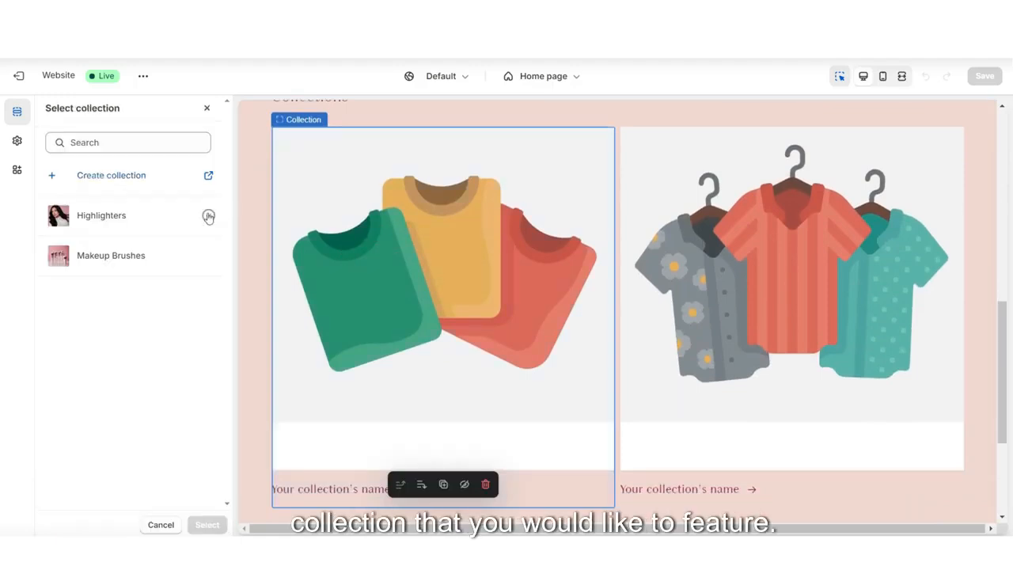
click(208, 215)
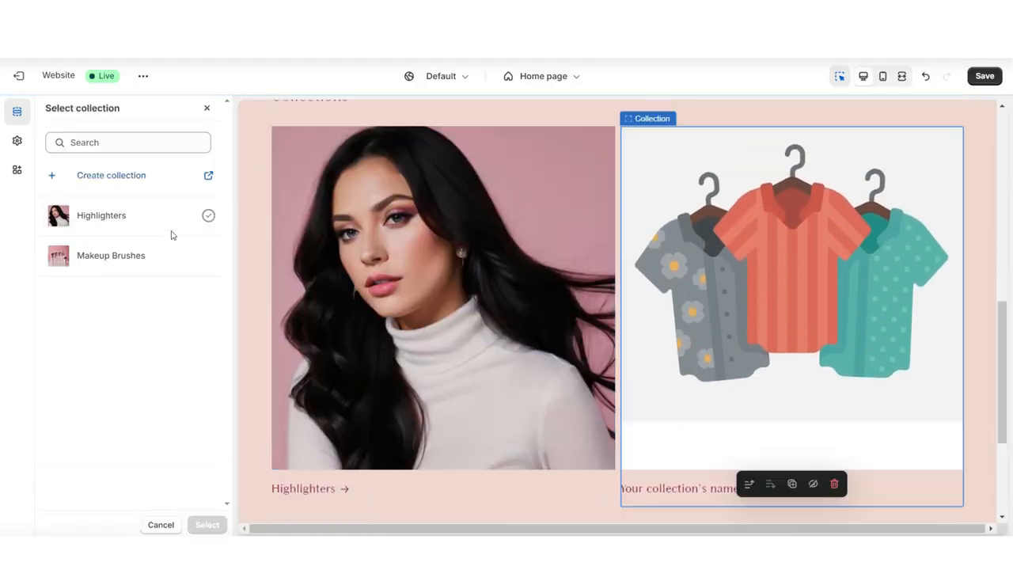
click(185, 255)
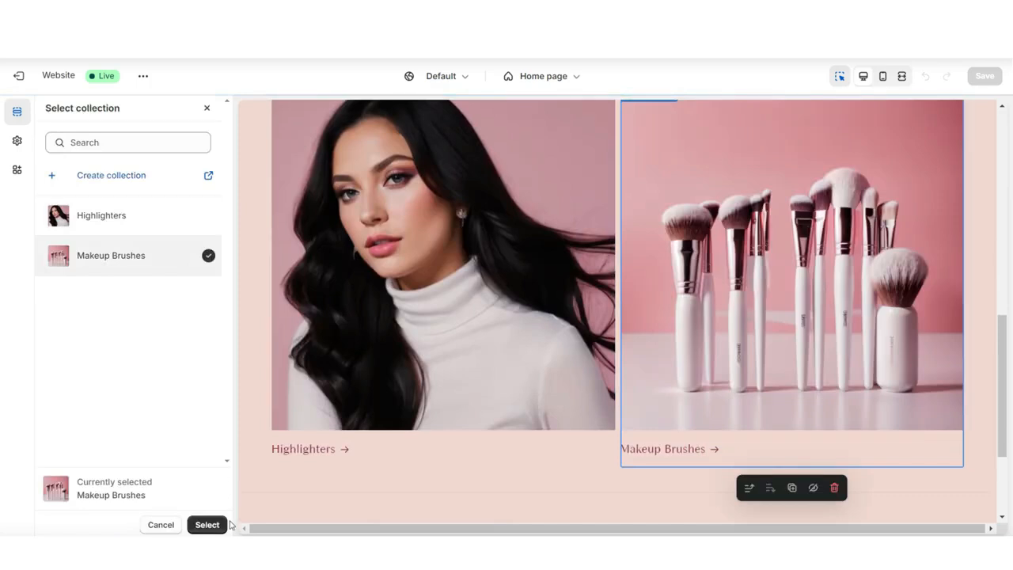
click(207, 525)
Step: Review the home page's collection list, open the Highlighters collection page and examine its product grid with the filter and sort options
scroll(1006, 200, down, 3)
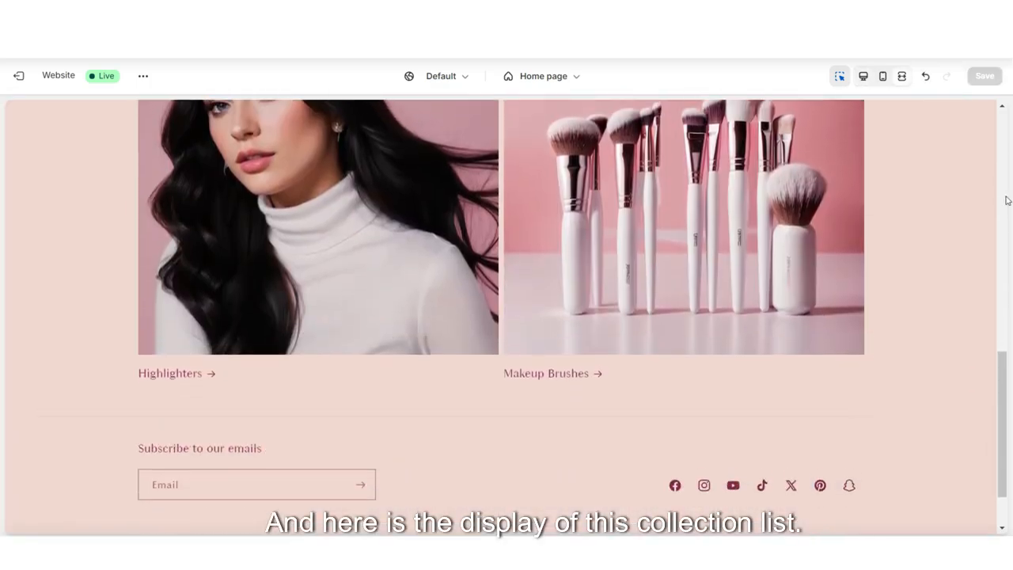
scroll(924, 205, up, 3)
scroll(333, 293, down, 1)
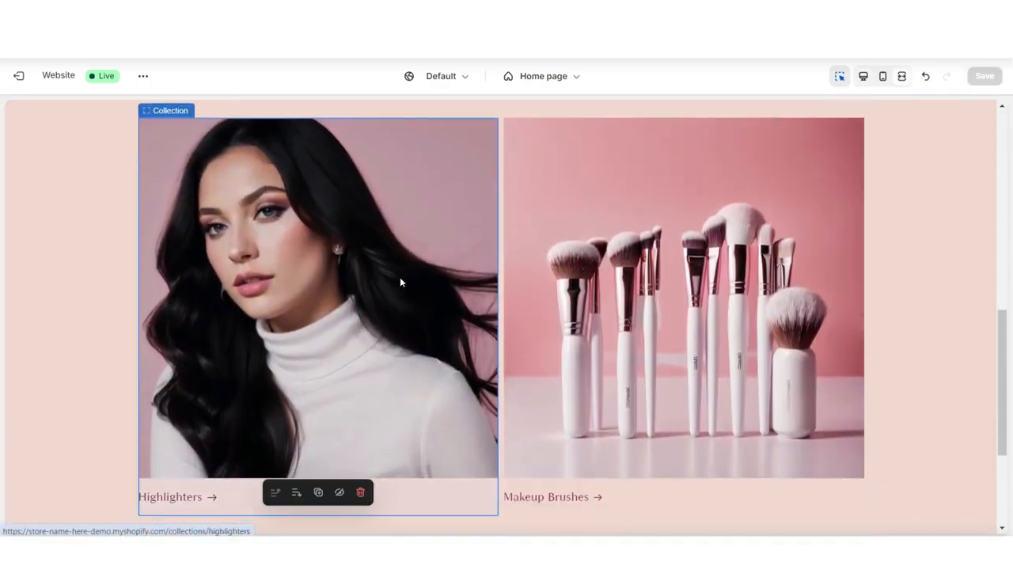
click(400, 282)
scroll(383, 217, down, 3)
scroll(383, 217, up, 2)
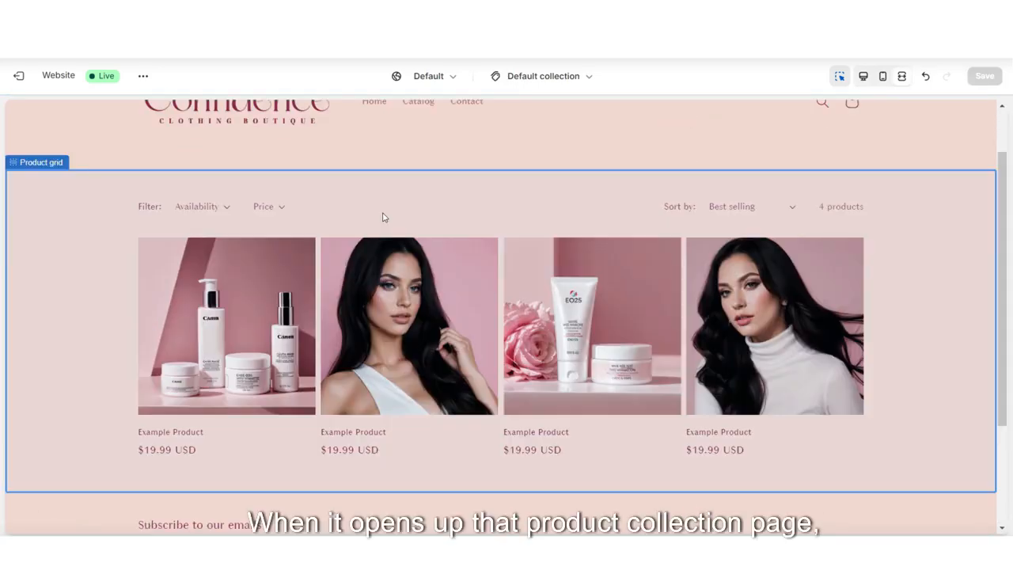
scroll(383, 217, up, 1)
scroll(383, 217, down, 1)
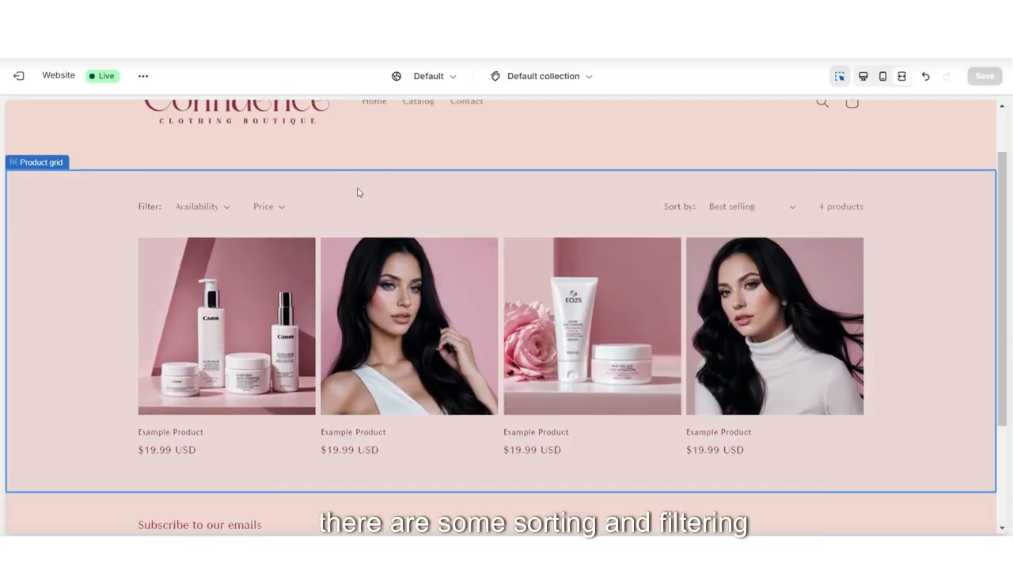
Step: Examine the collection page's product grid settings for filtering, sorting, product card display and mobile layout
click(220, 208)
click(275, 209)
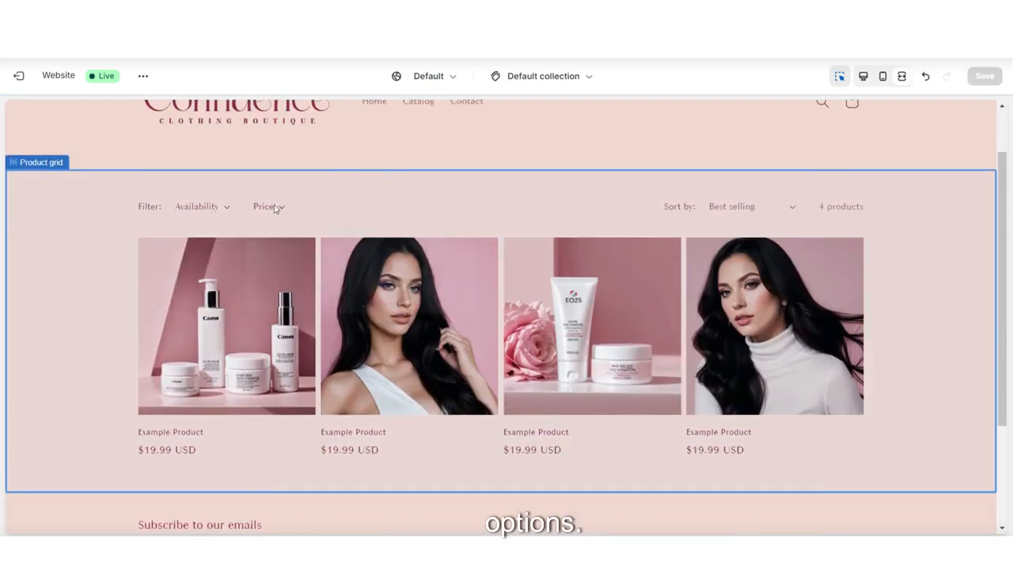
click(278, 209)
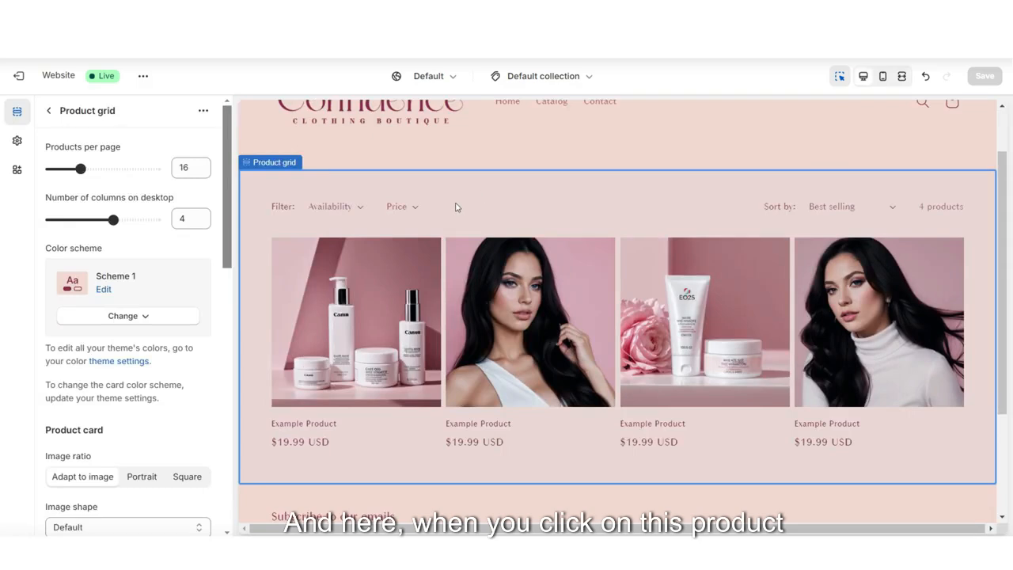
scroll(152, 208, down, 7)
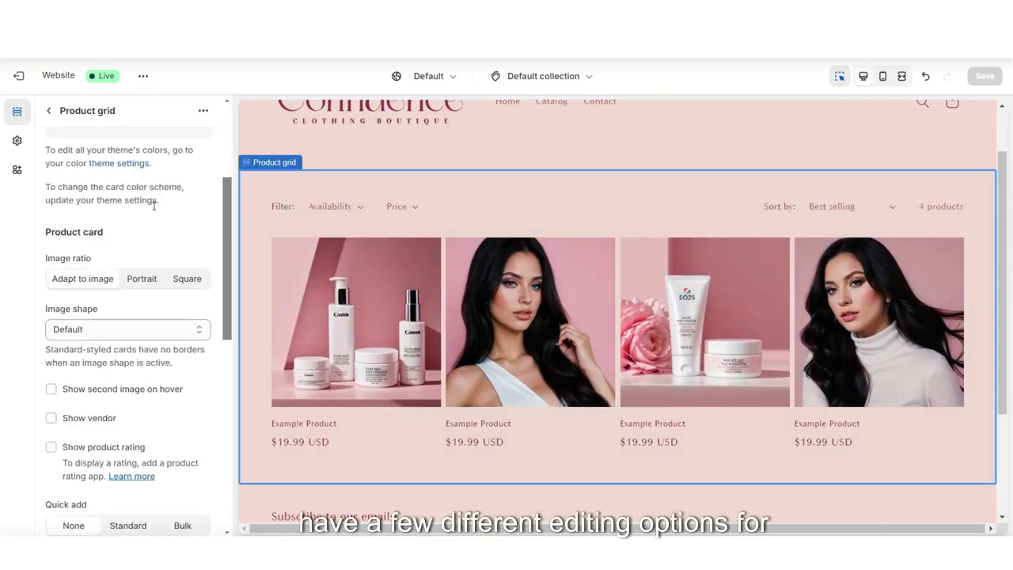
scroll(151, 221, down, 2)
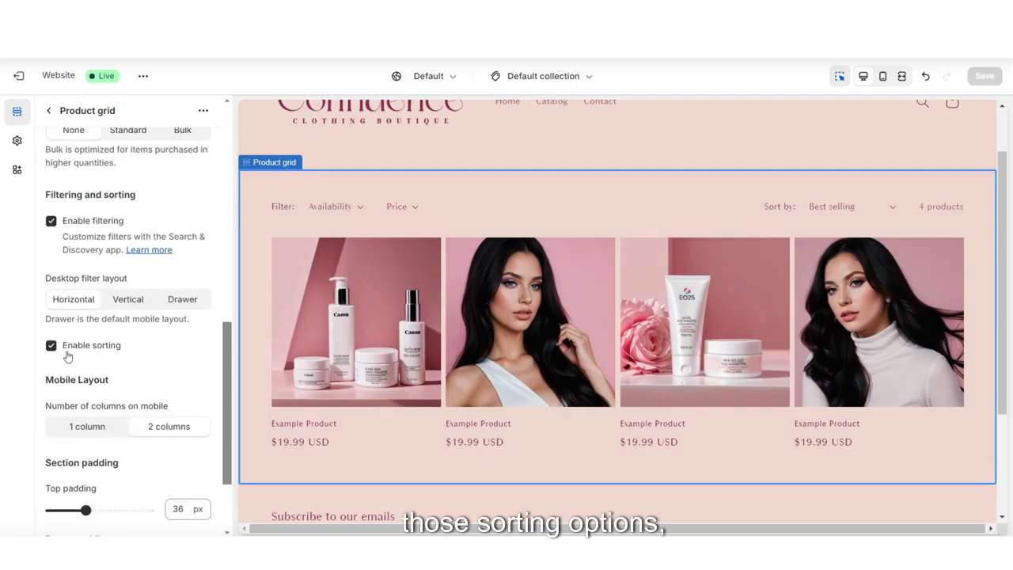
scroll(219, 274, up, 5)
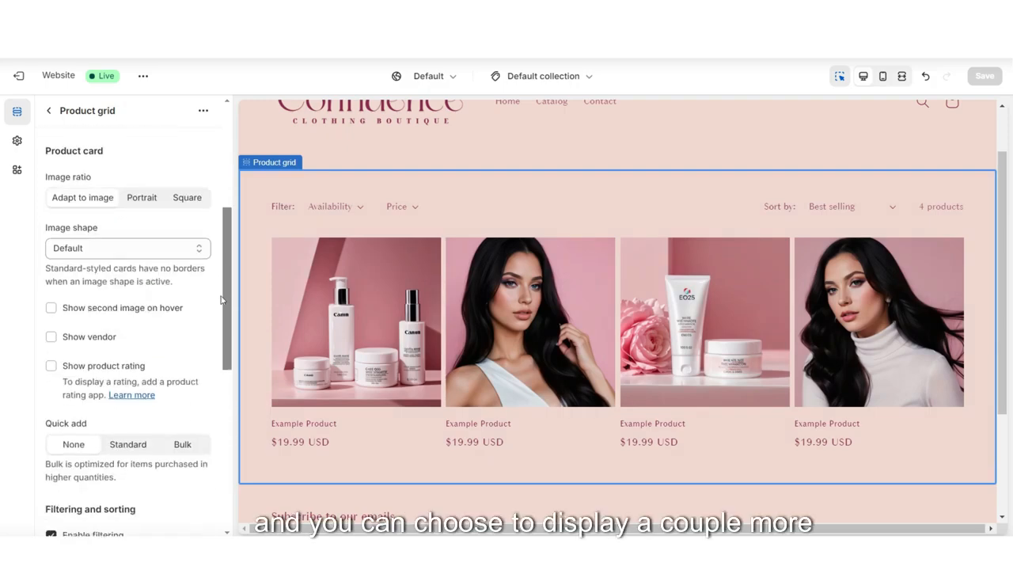
scroll(221, 290, down, 1)
scroll(198, 316, up, 1)
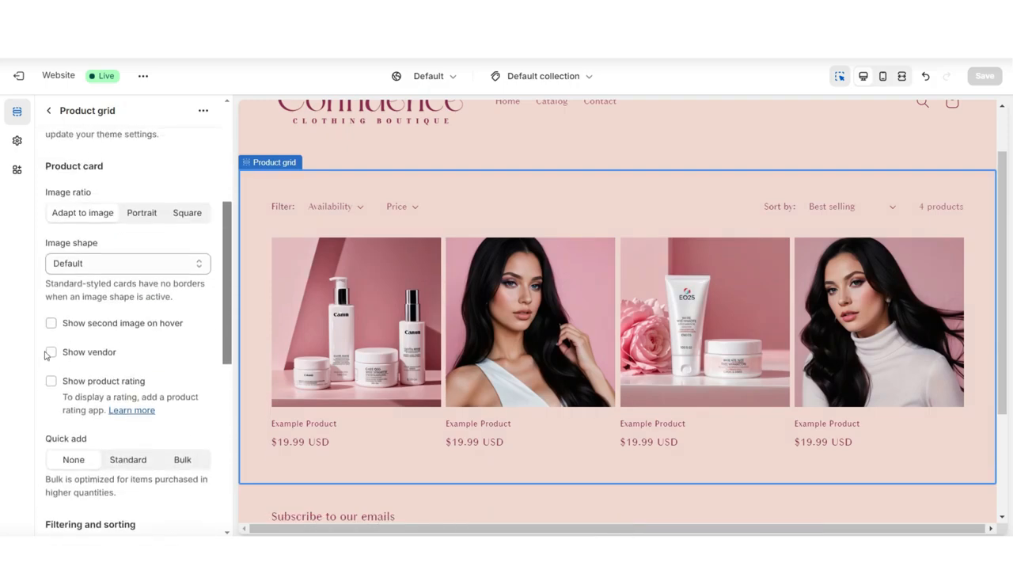
scroll(88, 341, up, 4)
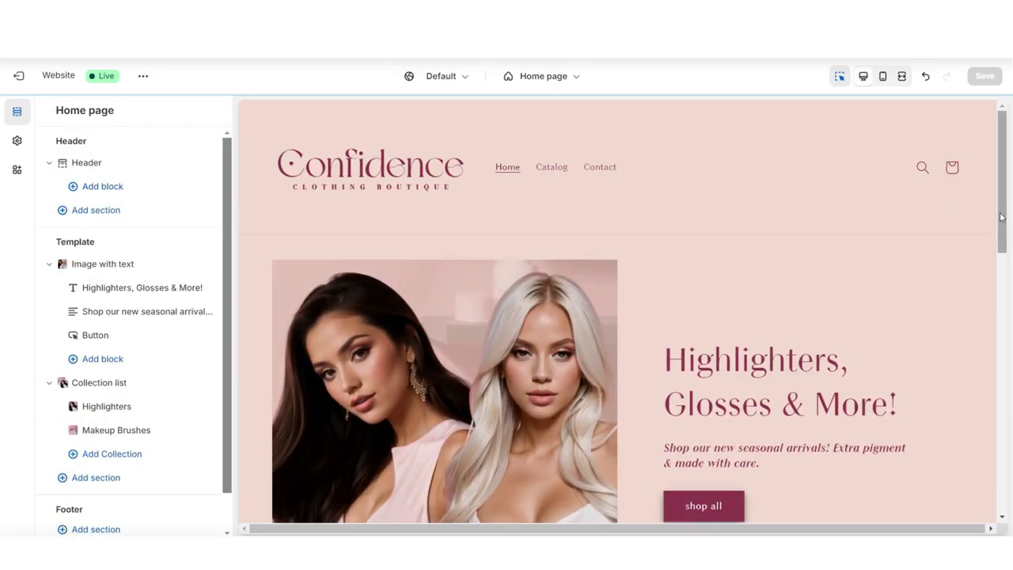
Step: Open the home page's Collection list section settings and try the Portrait image ratio for its pictures
scroll(1001, 216, down, 3)
scroll(1002, 216, down, 5)
click(255, 359)
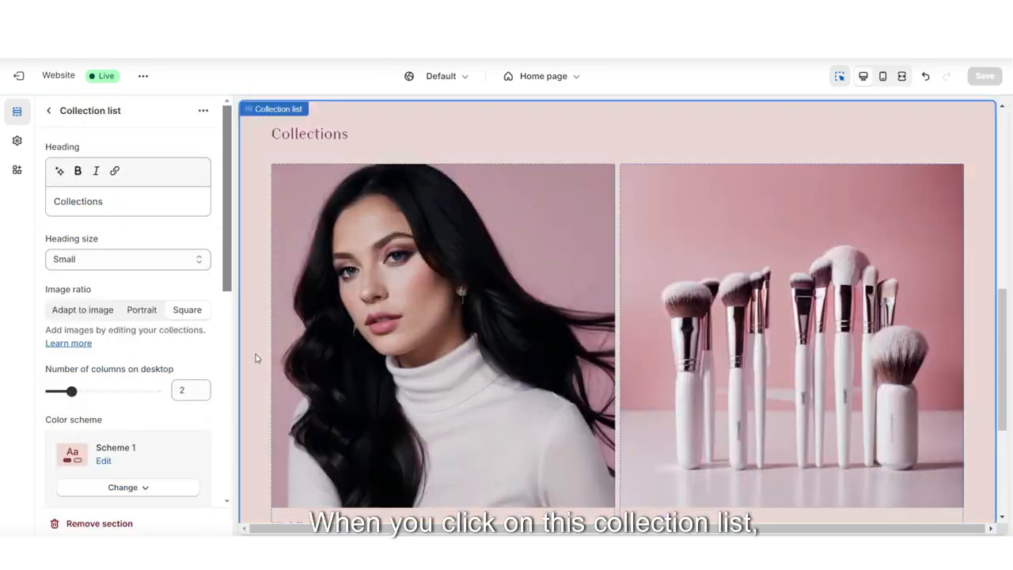
scroll(77, 236, down, 1)
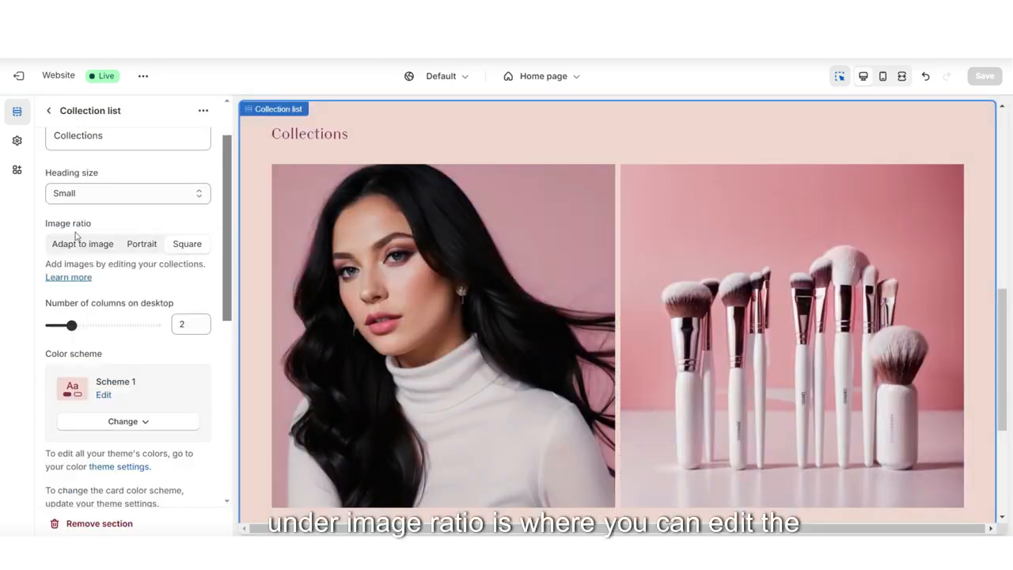
click(141, 247)
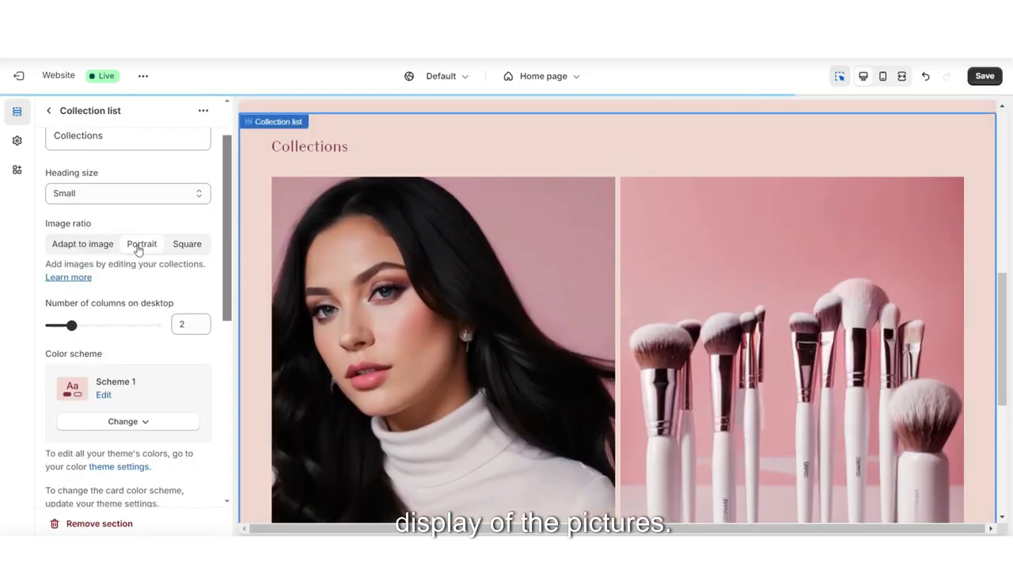
scroll(253, 235, down, 2)
scroll(253, 236, up, 3)
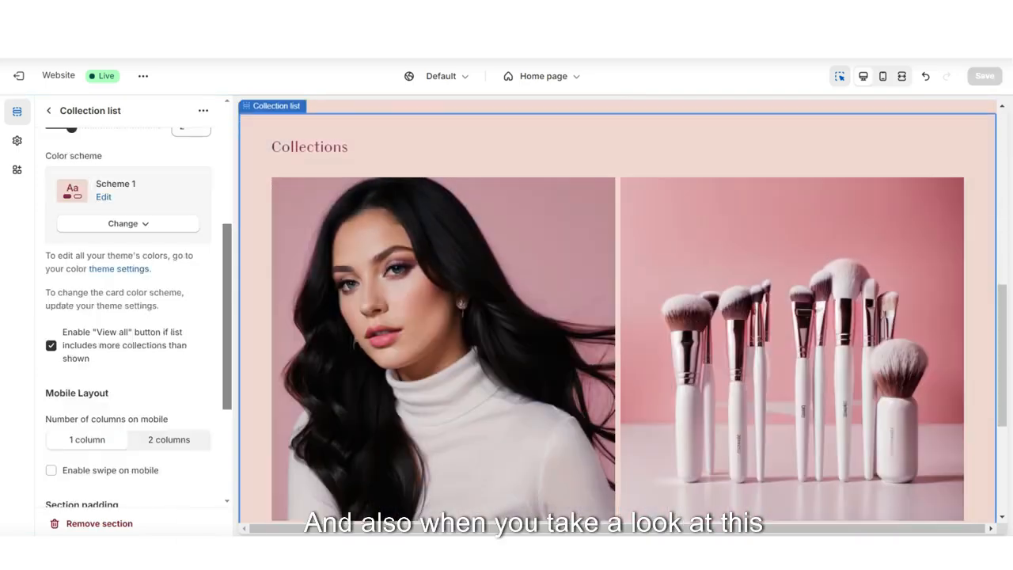
Step: Preview the home page on mobile and set the Collection list to 2 columns on mobile
click(882, 76)
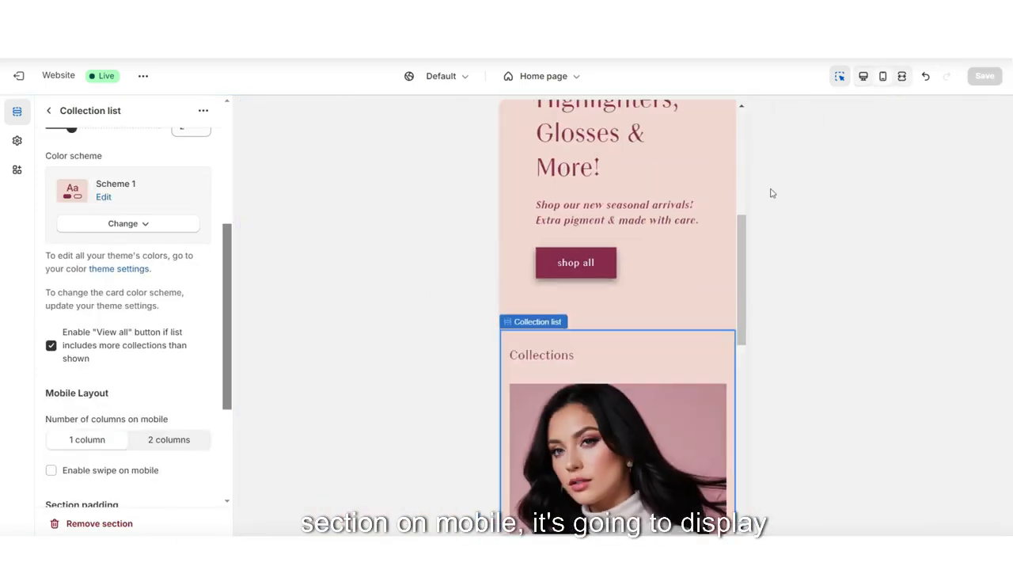
scroll(744, 224, down, 5)
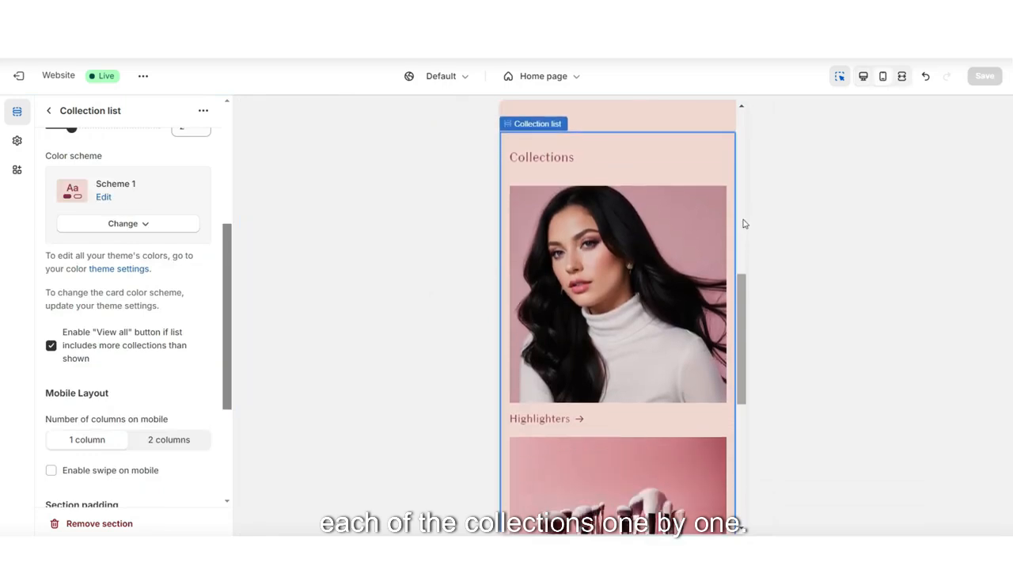
scroll(744, 224, down, 2)
scroll(744, 224, up, 4)
scroll(109, 328, down, 3)
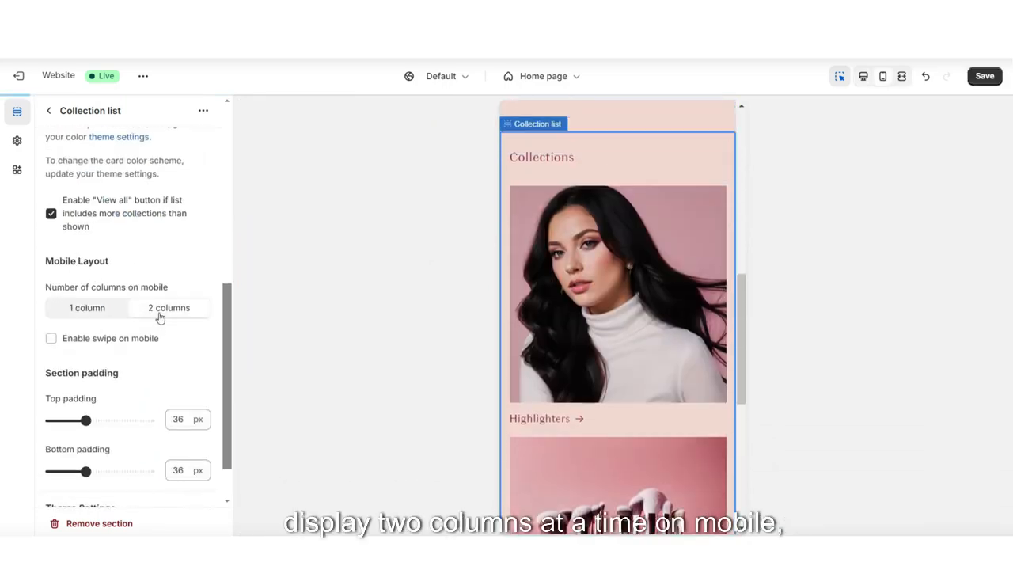
click(158, 309)
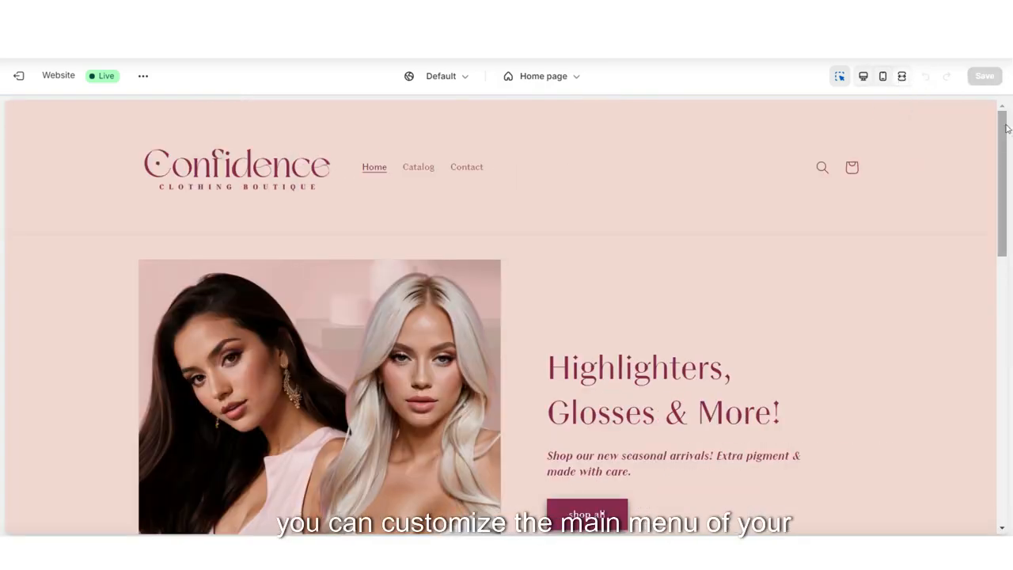
Step: Open the online store's Navigation settings and start a menu titled New Menu
click(417, 167)
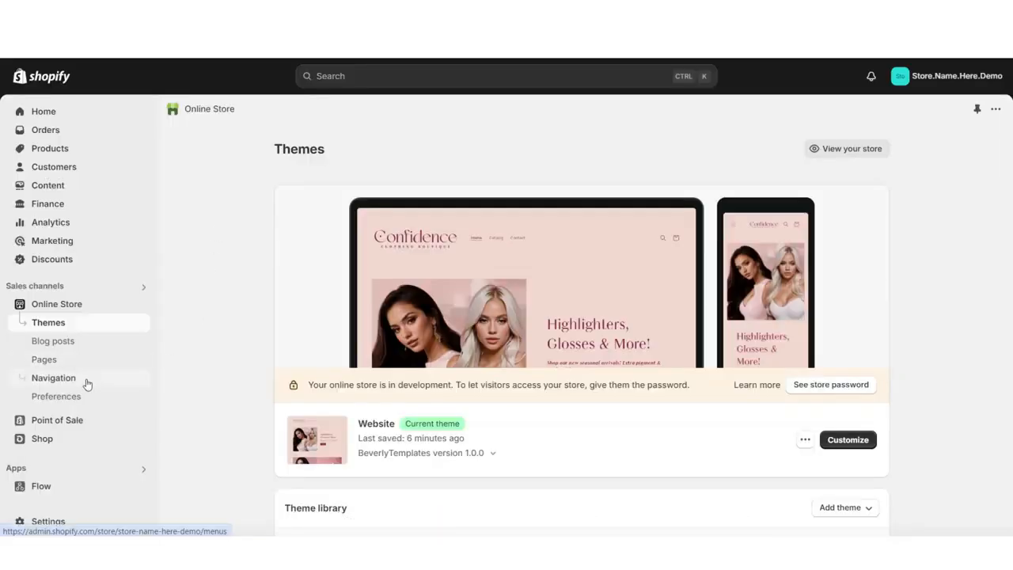
click(87, 384)
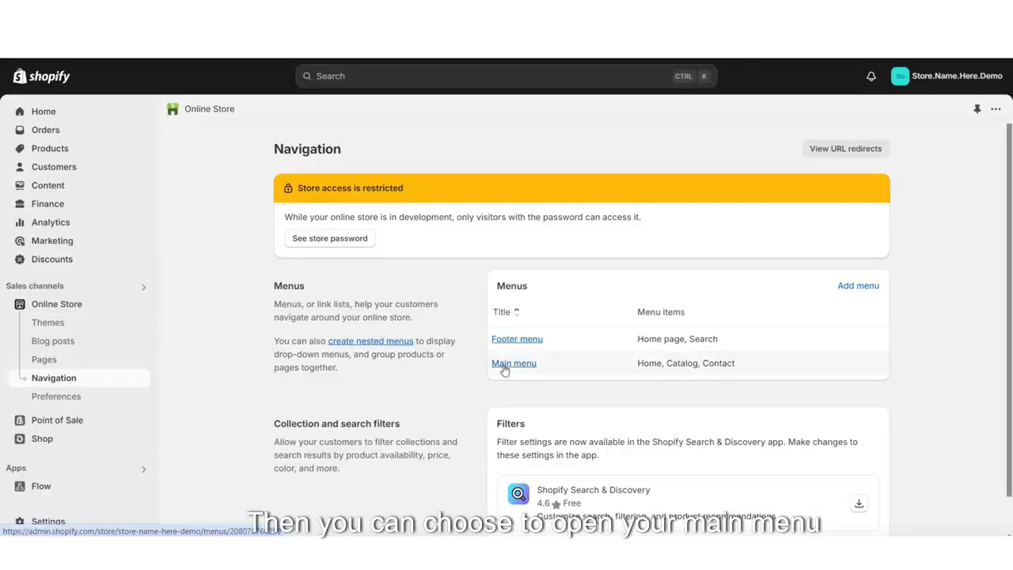
click(847, 289)
text(N)
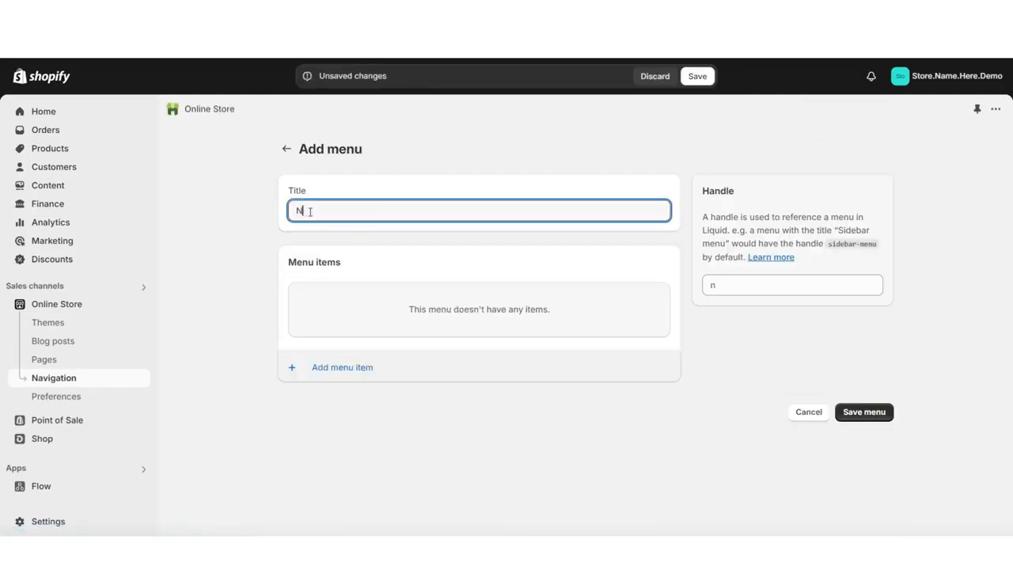
text(ew Menu)
Step: Add a menu item named Home that links to the home page
click(324, 381)
click(331, 369)
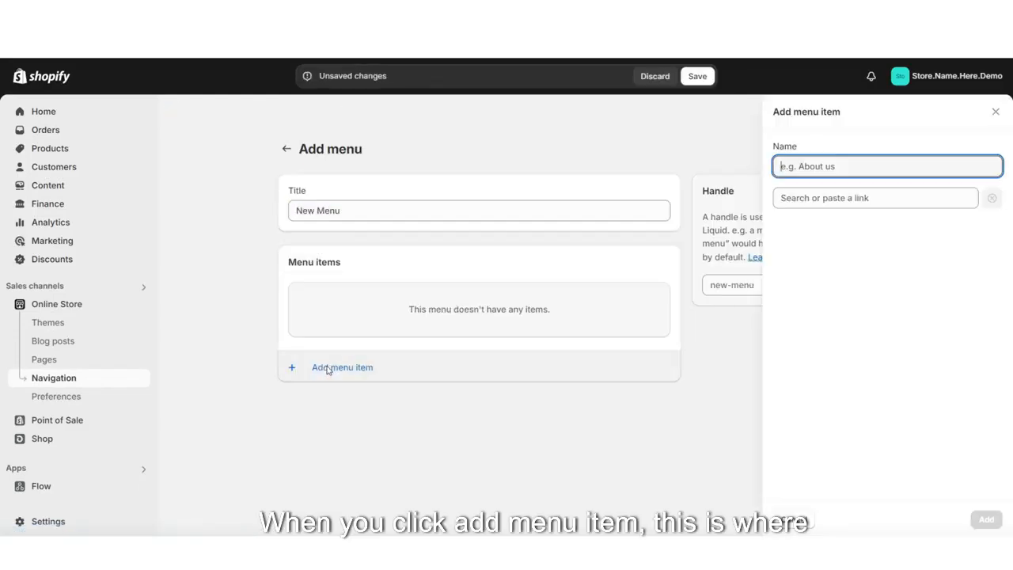
click(880, 203)
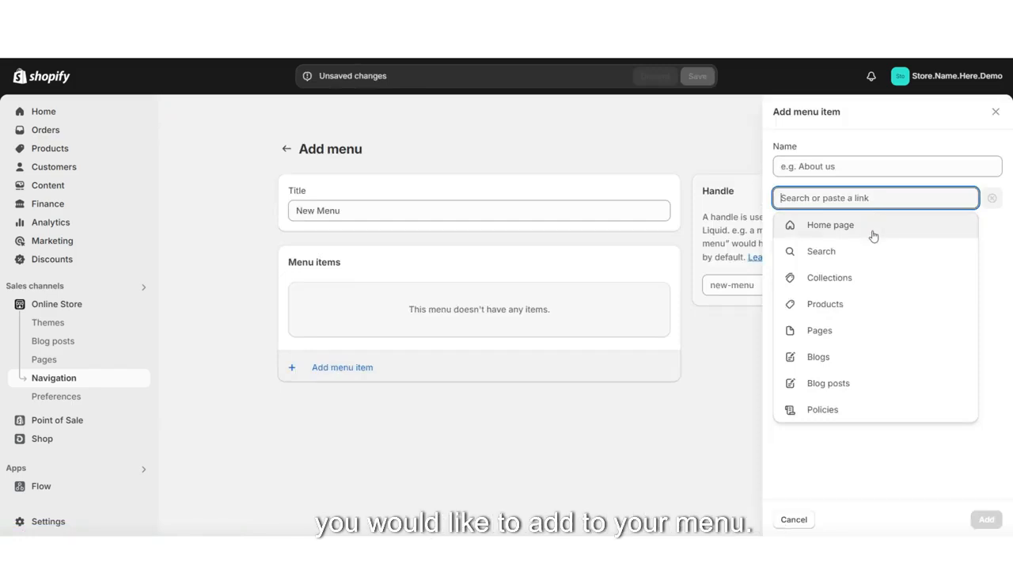
click(830, 225)
double_click(808, 168)
click(987, 520)
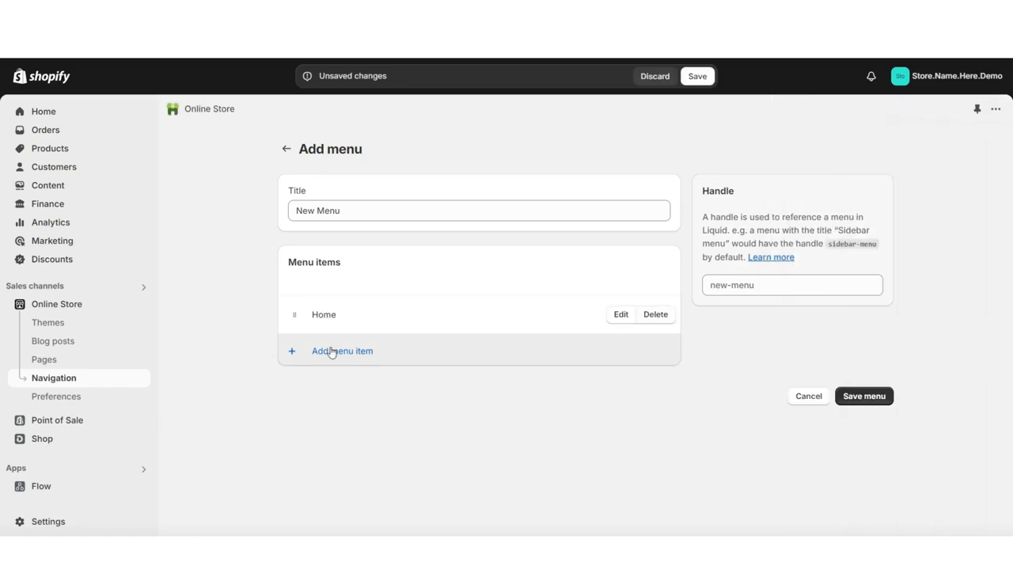
Step: Add an All collections menu item linked to the page listing all collections
click(331, 350)
click(844, 200)
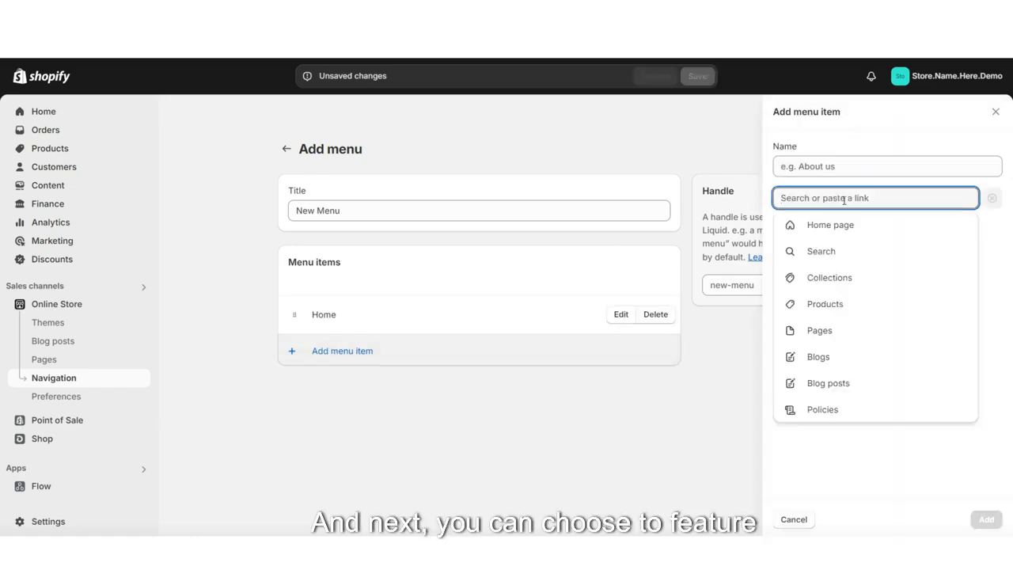
click(839, 277)
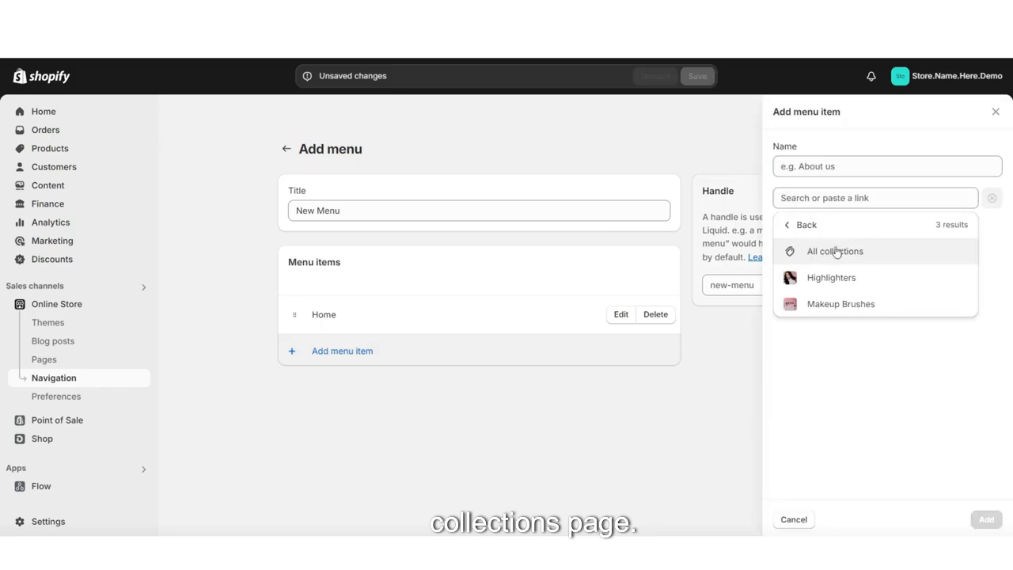
click(837, 251)
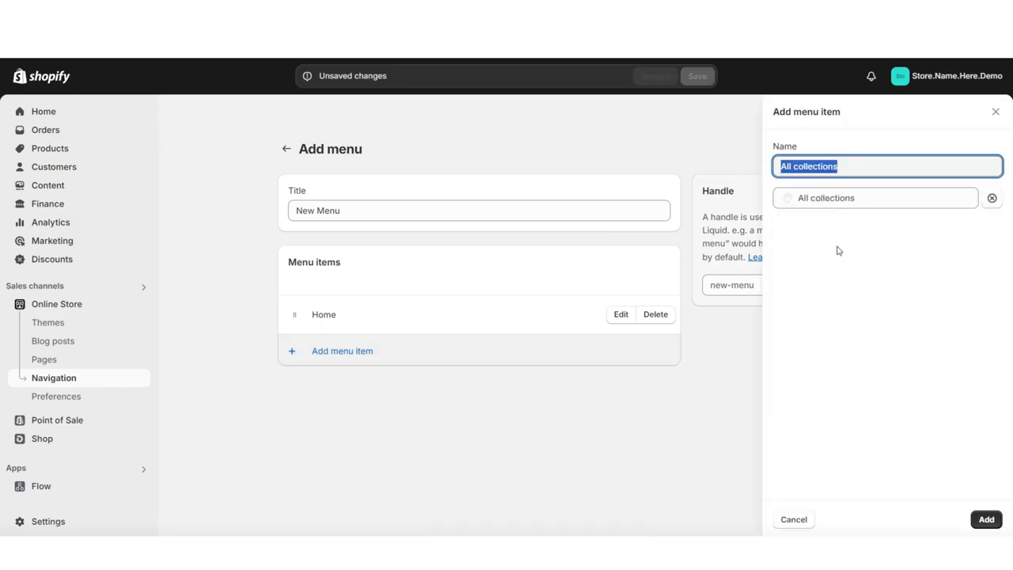
click(981, 521)
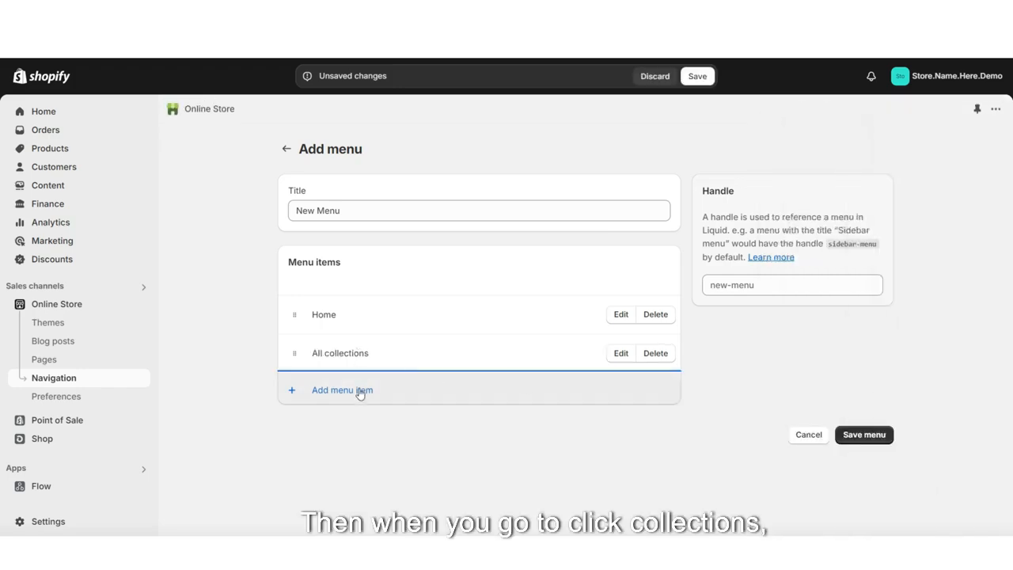
Step: Add a Highlighters menu item linked to the Highlighters collection
click(360, 392)
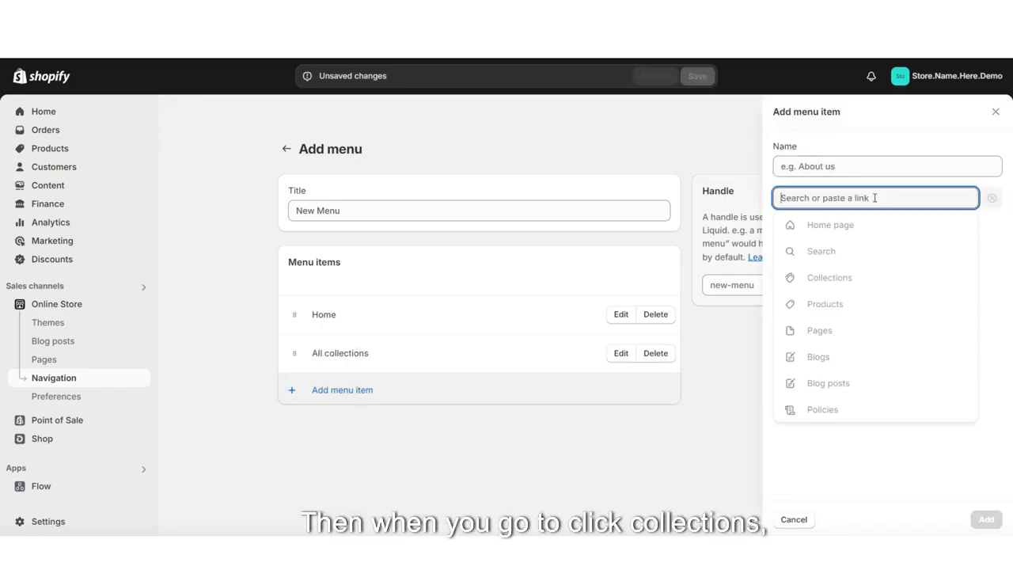
click(829, 281)
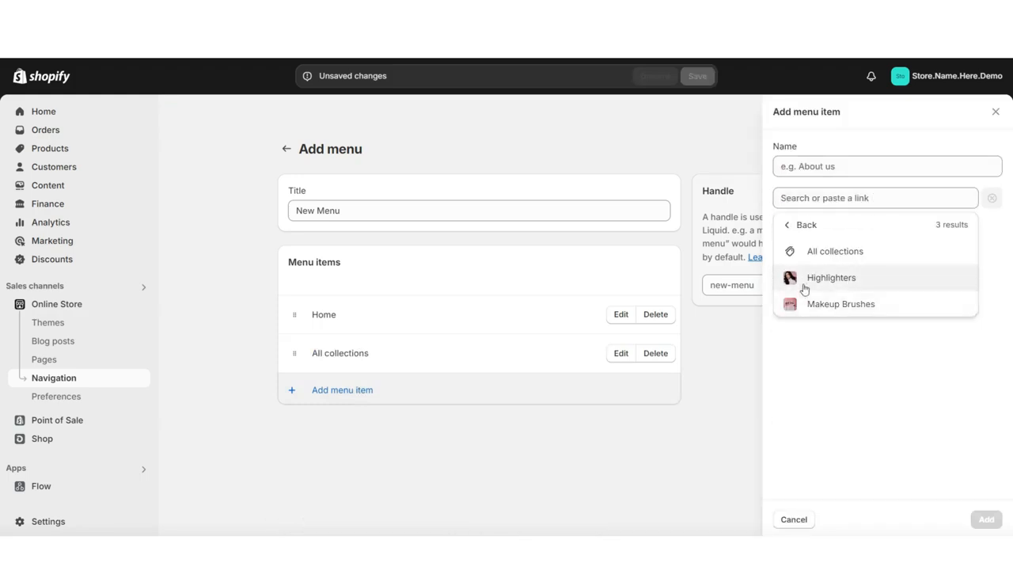
click(825, 284)
click(984, 519)
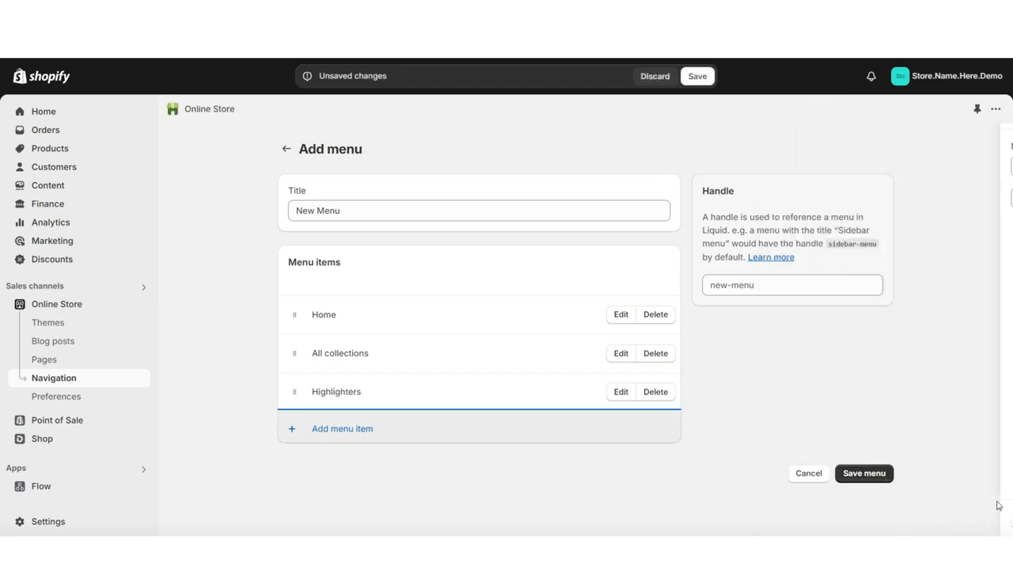
Step: Add a Makeup Brushes menu item linked to the Makeup Brushes collection
click(342, 428)
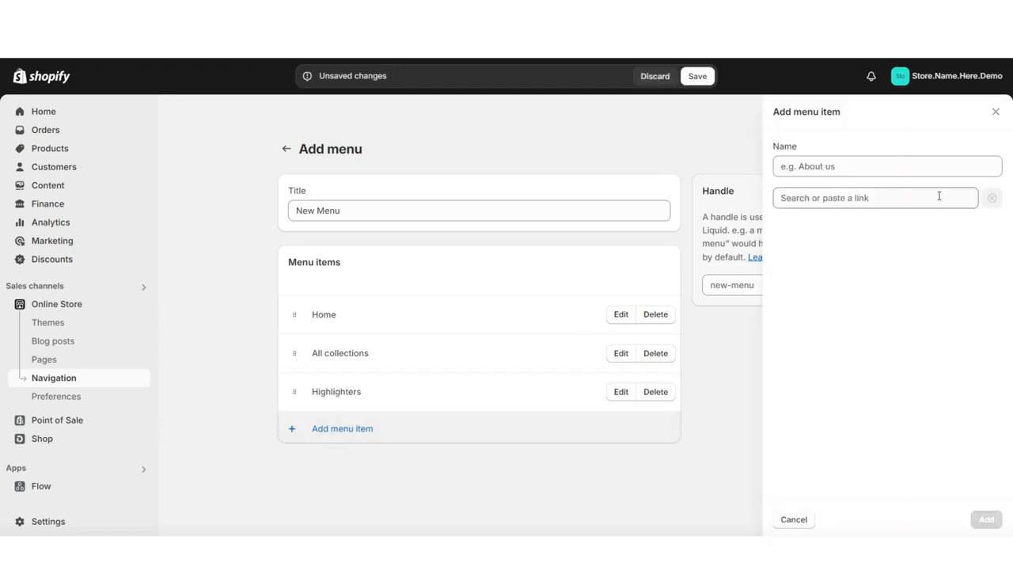
click(910, 197)
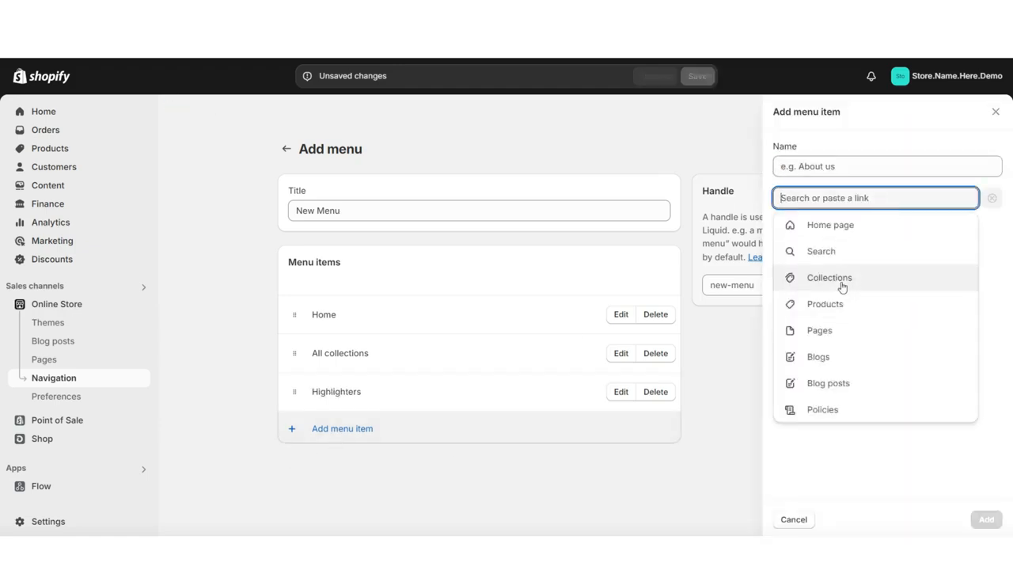
click(841, 277)
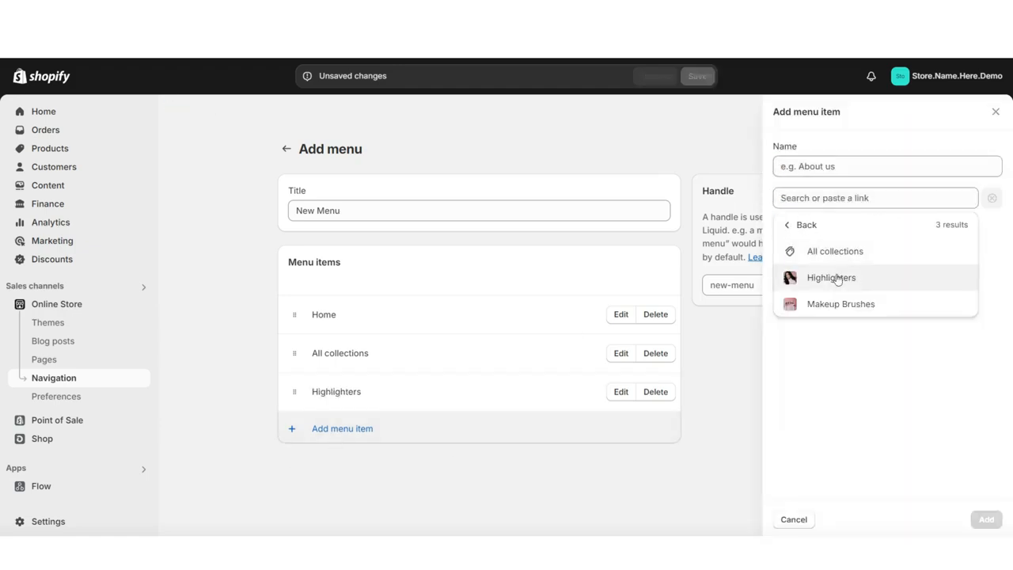
click(841, 302)
click(986, 518)
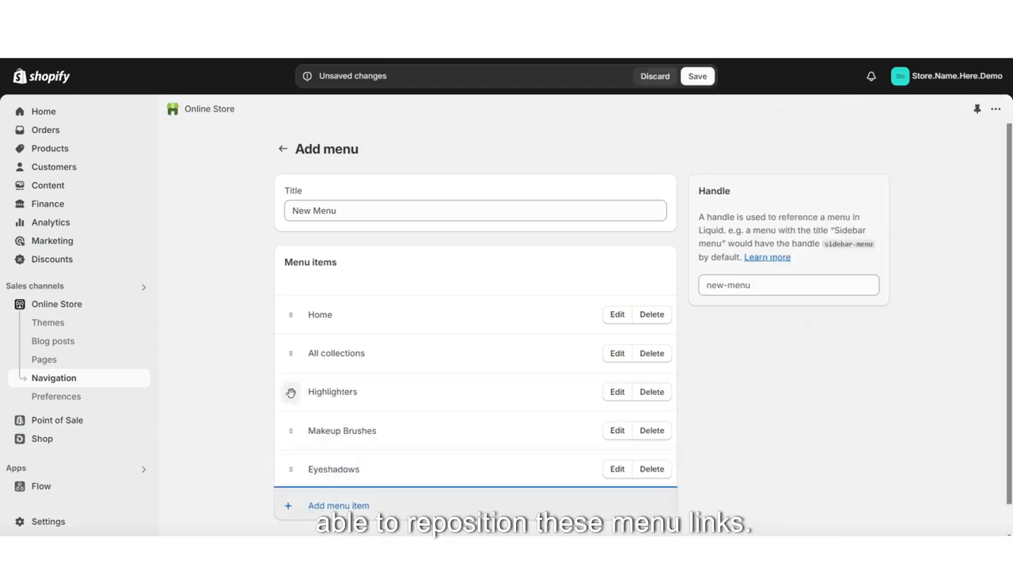
Step: Nest the Highlighters, Makeup Brushes and Eyeshadows items, in that order, under All collections
mouse_move(288, 393)
mouse_down()
mouse_move(289, 323)
mouse_move(287, 391)
mouse_move(315, 391)
mouse_up()
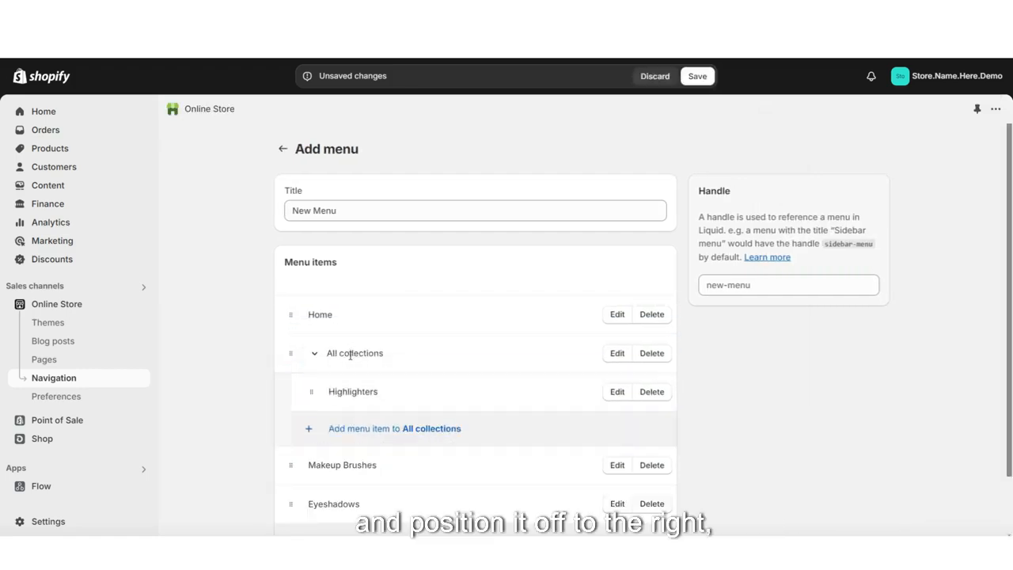
mouse_move(290, 464)
mouse_down()
mouse_move(295, 382)
mouse_move(308, 392)
mouse_up()
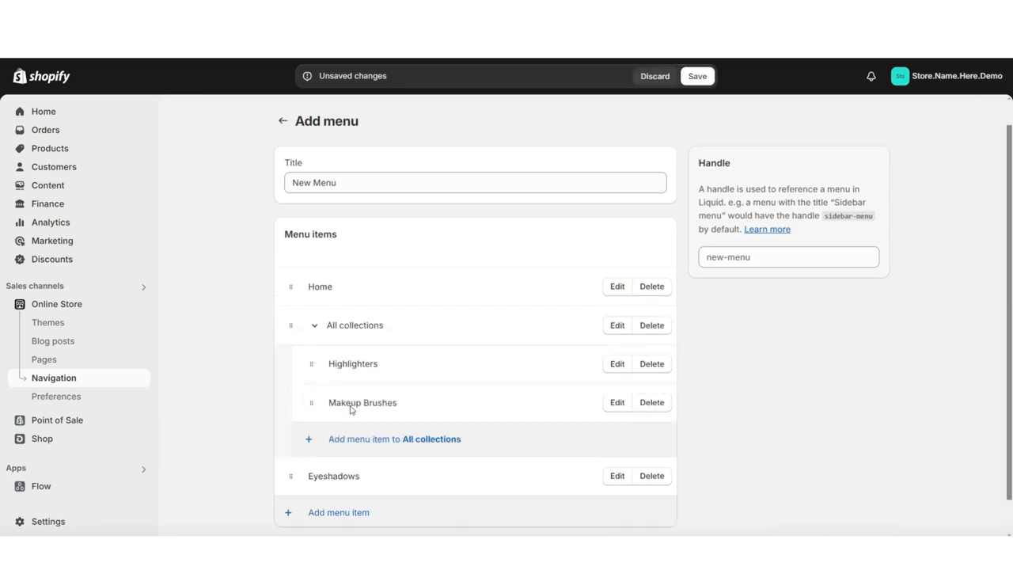
drag(297, 450, 310, 443)
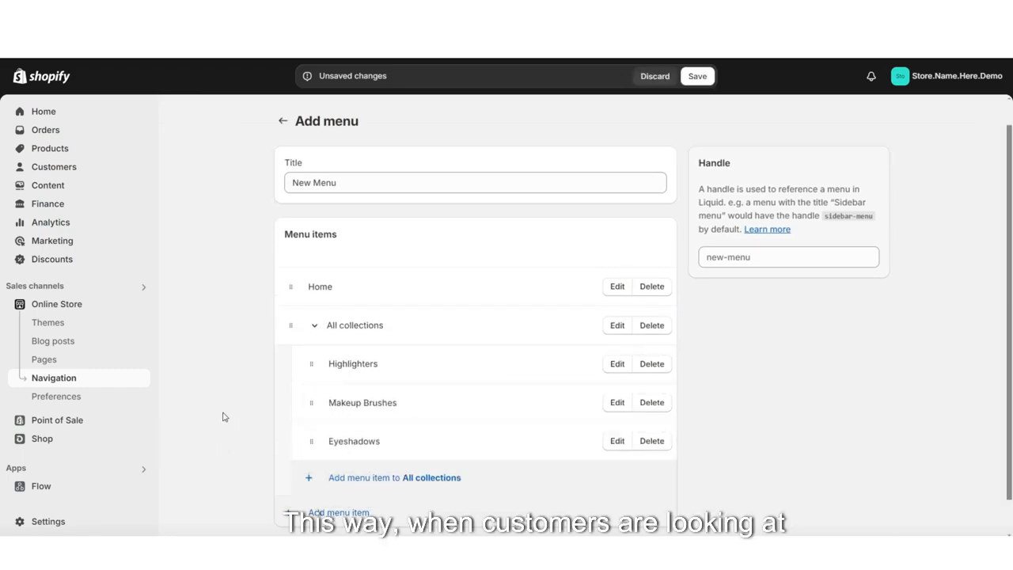
Step: Add a Blog menu item to New Menu, linked to the News blog
click(316, 326)
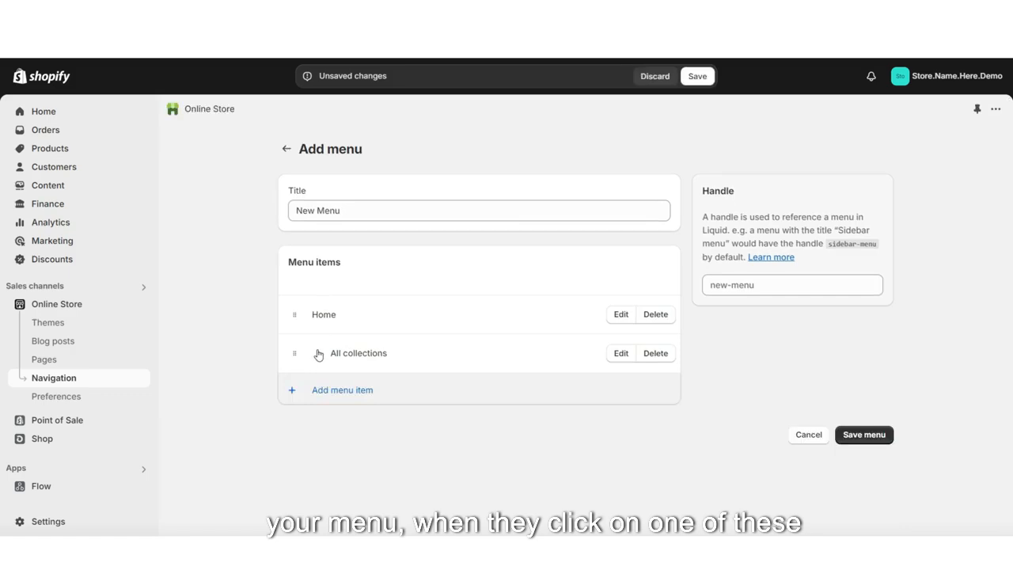
click(319, 354)
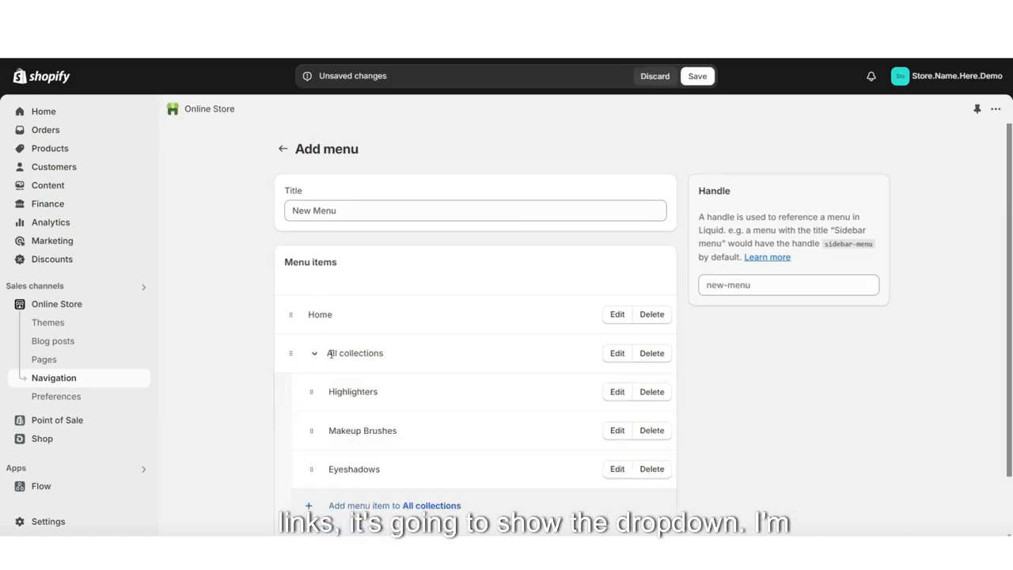
scroll(349, 342, down, 1)
click(329, 480)
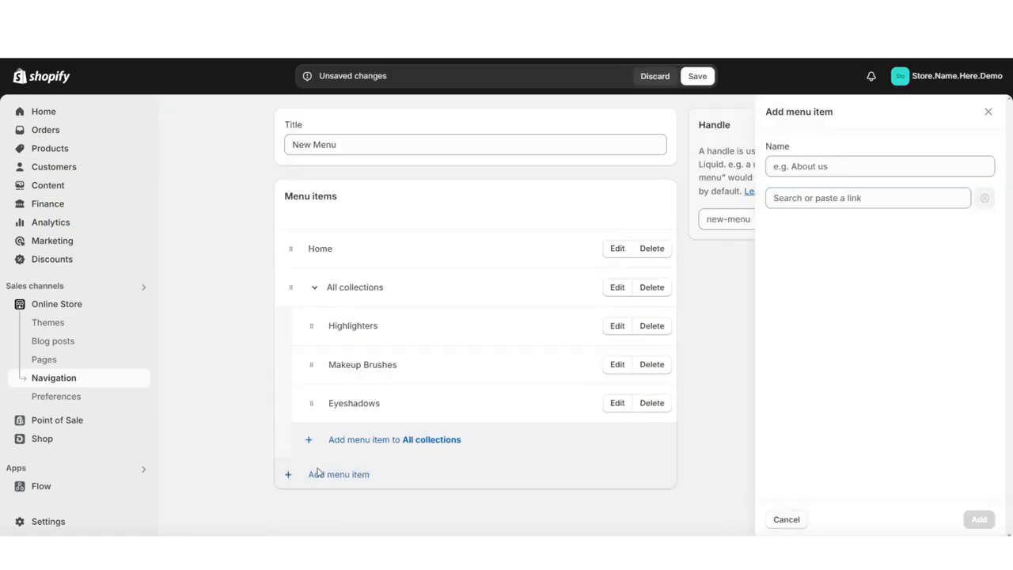
click(829, 199)
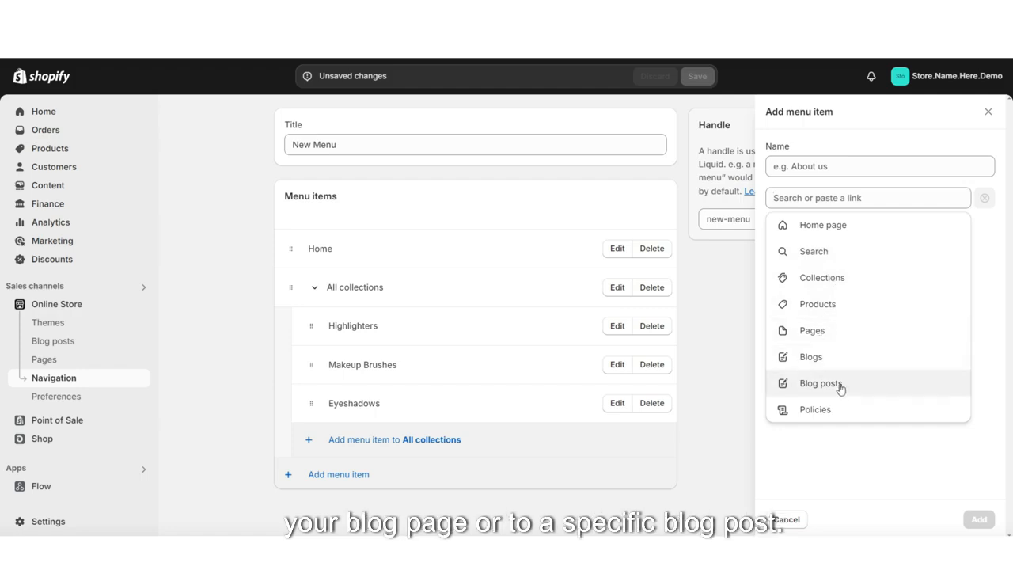
click(823, 356)
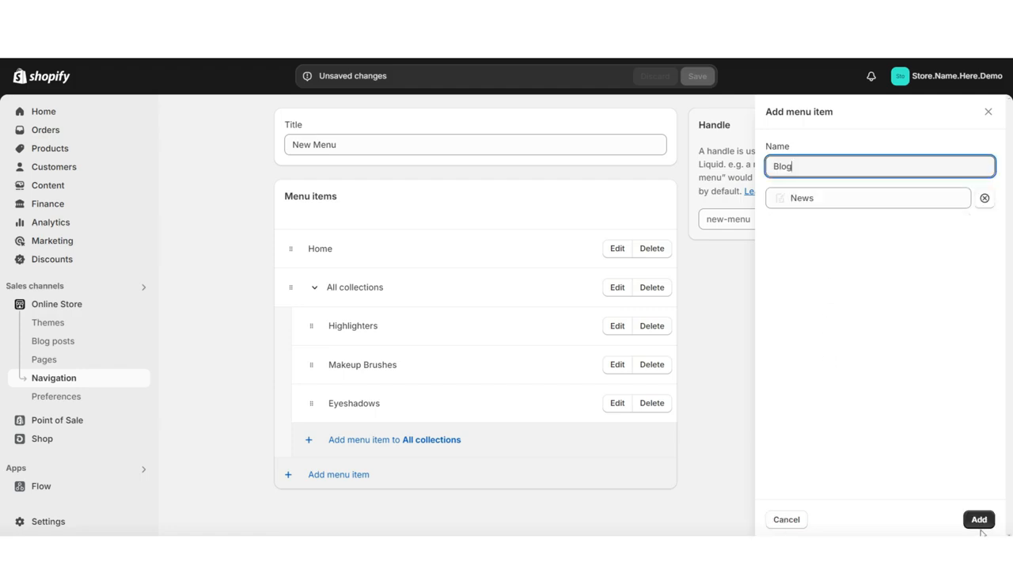
click(980, 520)
Step: Add a Contact menu item linked to the Contact page and save the menu
click(336, 513)
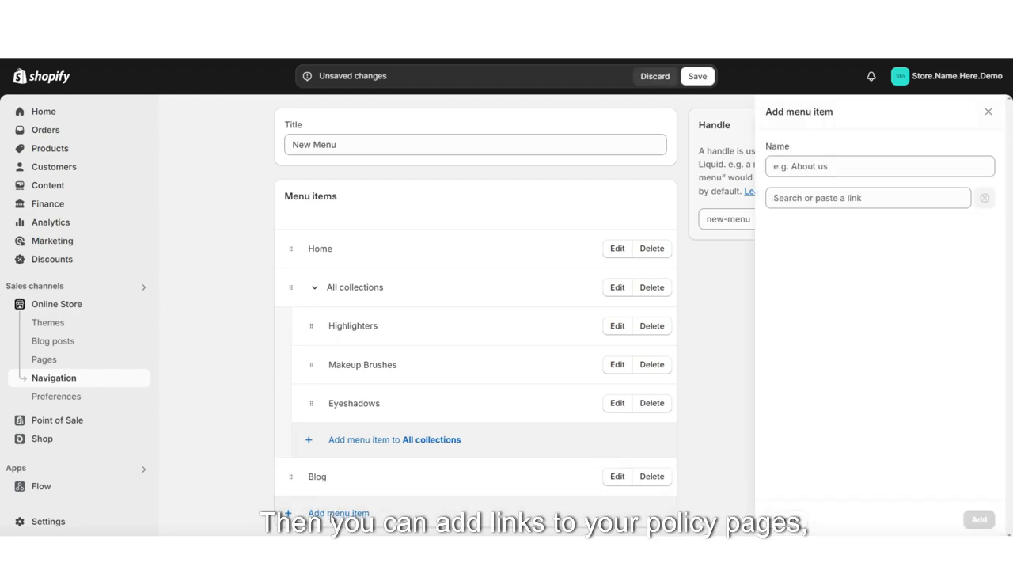
click(868, 198)
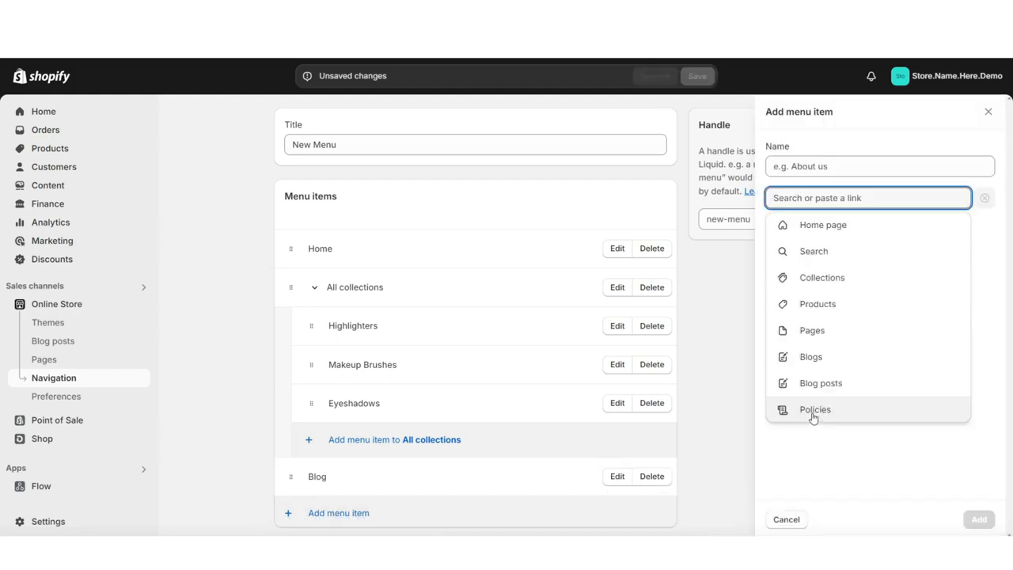
click(818, 329)
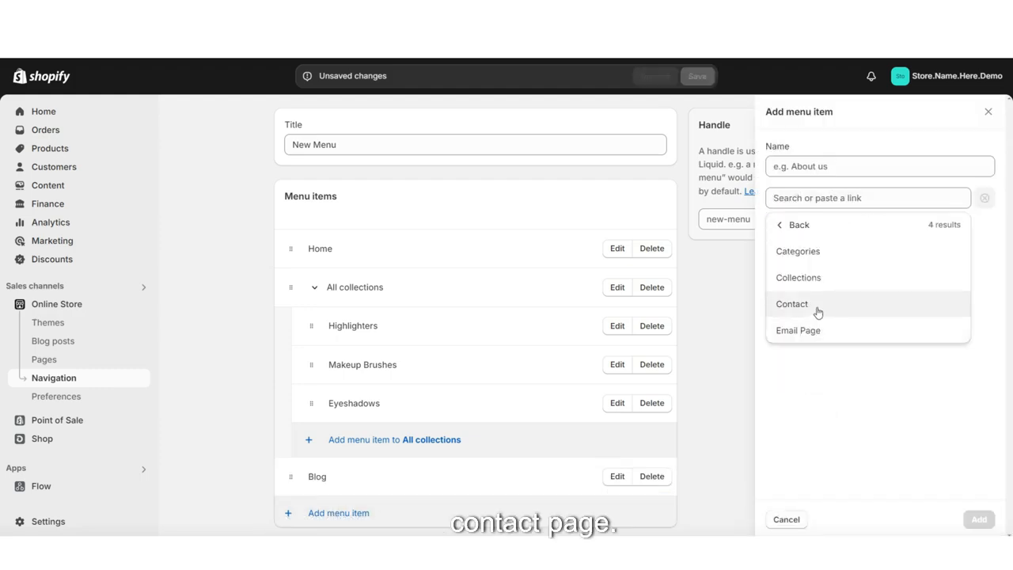
click(818, 311)
key(Return)
click(697, 75)
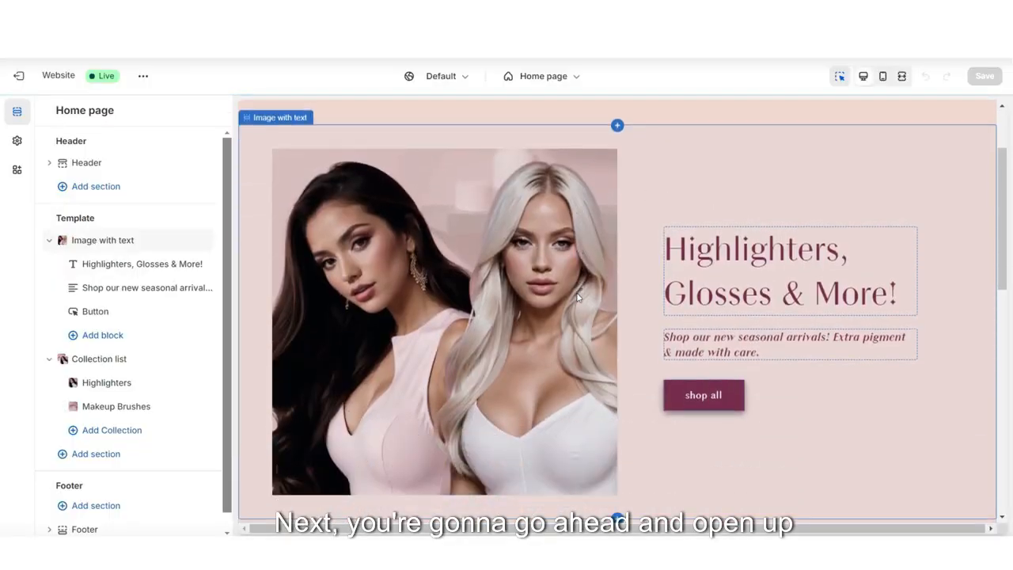
Step: Assign New Menu to the home page header in the theme editor and save the theme
click(632, 204)
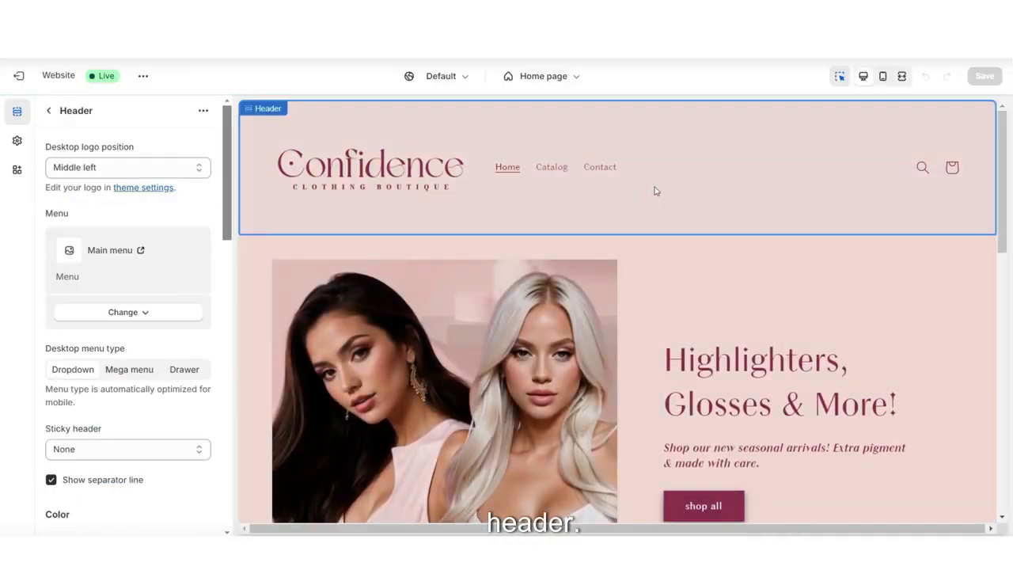
click(114, 313)
click(107, 339)
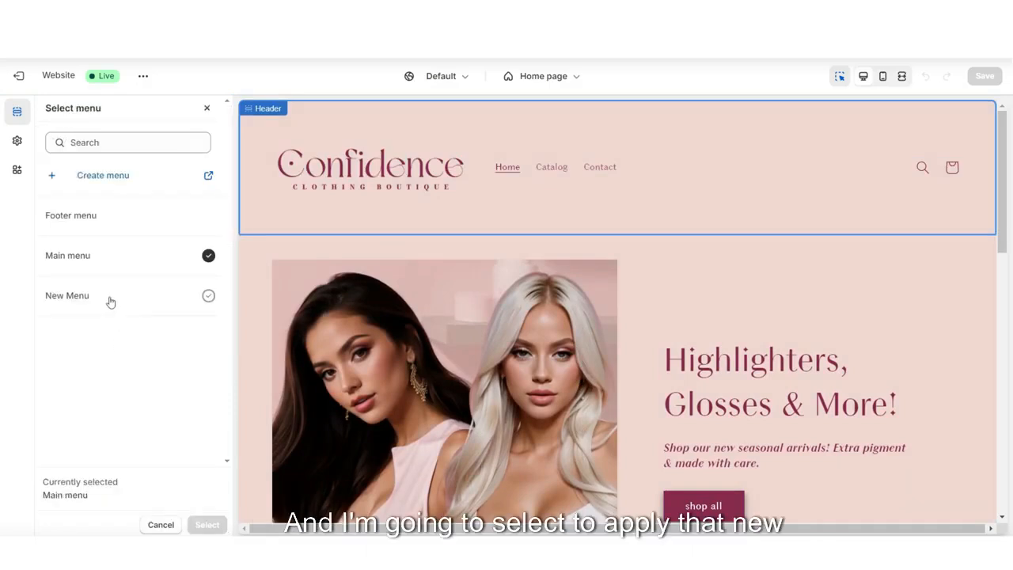
click(207, 297)
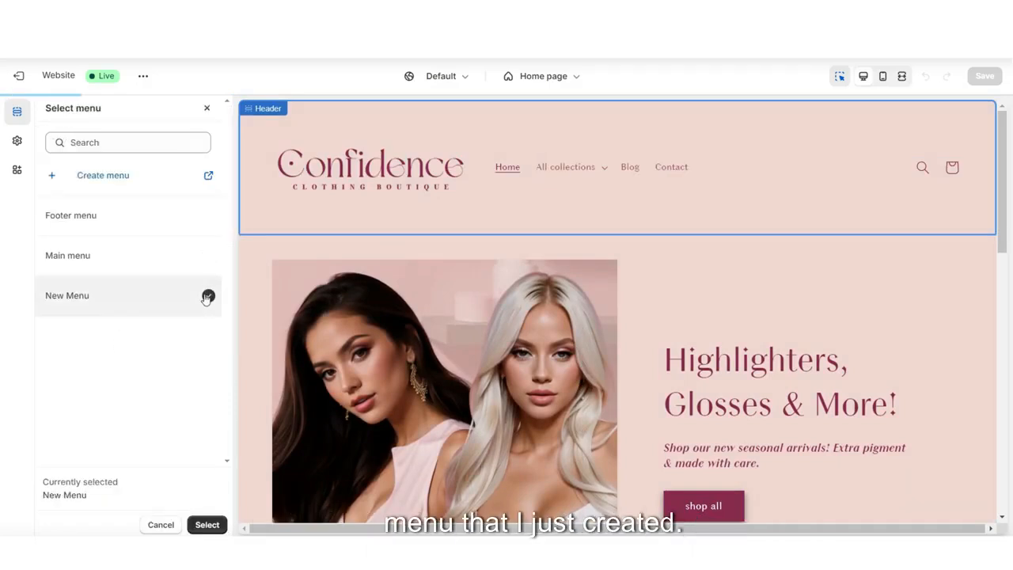
click(214, 521)
click(984, 76)
Step: Preview the header's All collections drop-down on desktop and follow its Contact link to view the contact page
click(468, 174)
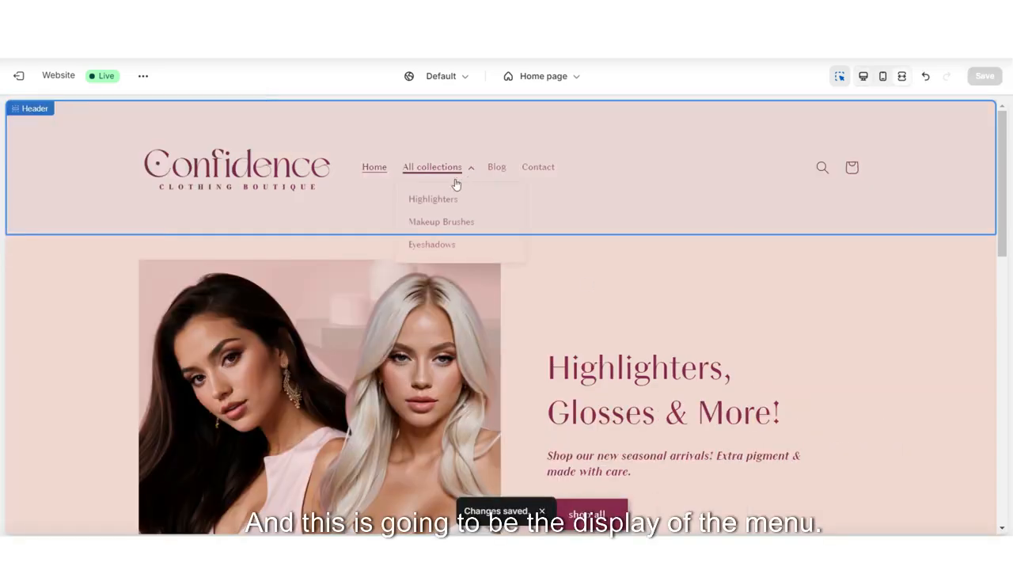
click(540, 168)
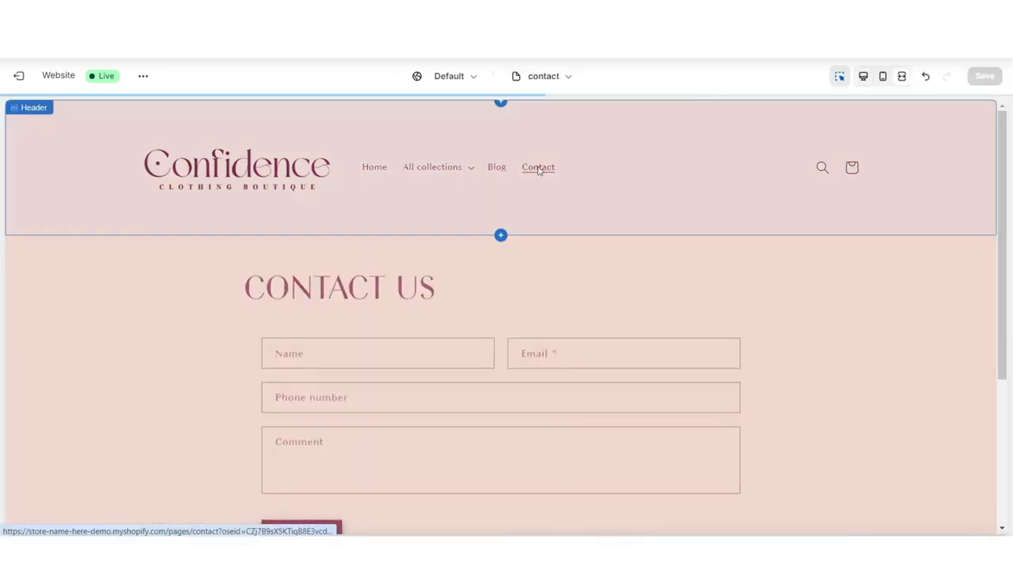
scroll(905, 169, down, 3)
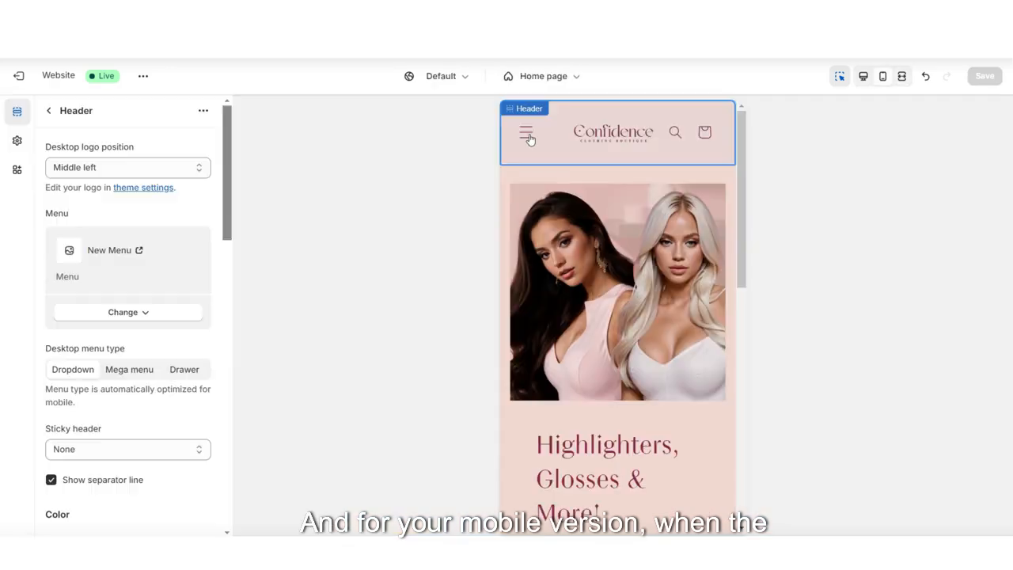
Step: Examine the mobile header menu and its All collections submenu, plus the full-width home page
scroll(664, 158, down, 1)
scroll(598, 152, up, 1)
click(526, 135)
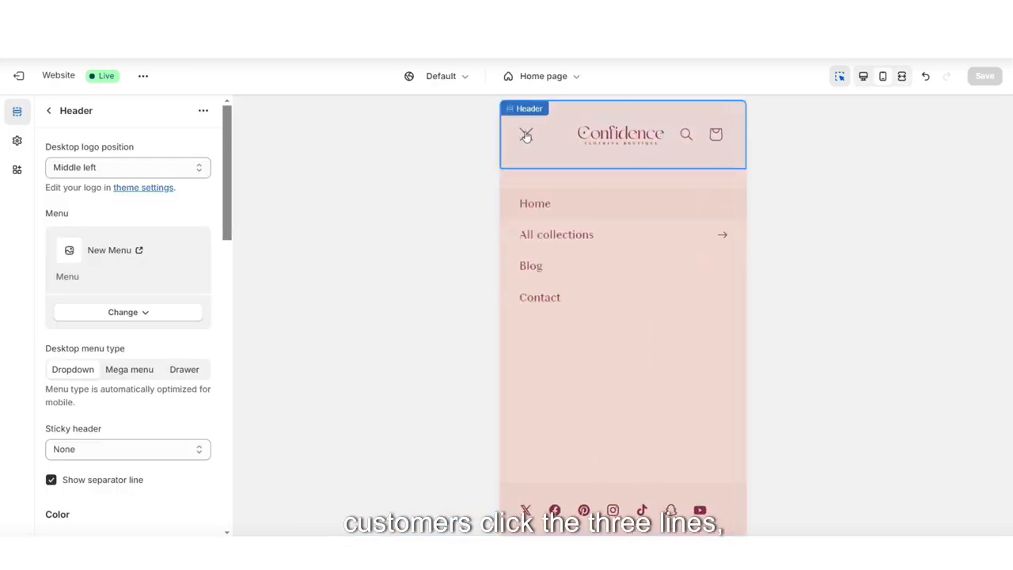
click(582, 235)
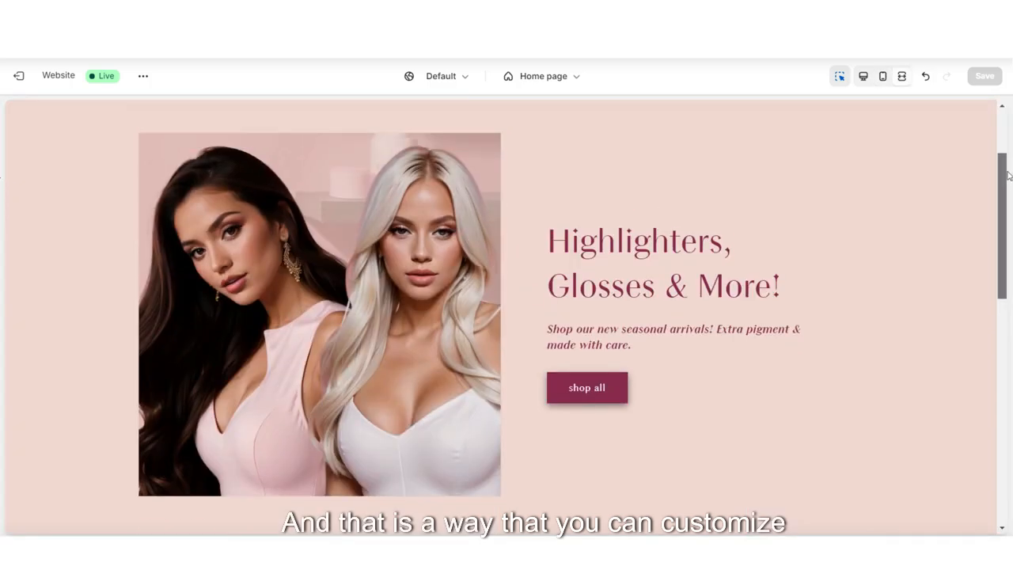
scroll(1007, 149, up, 2)
drag(1006, 149, 998, 119)
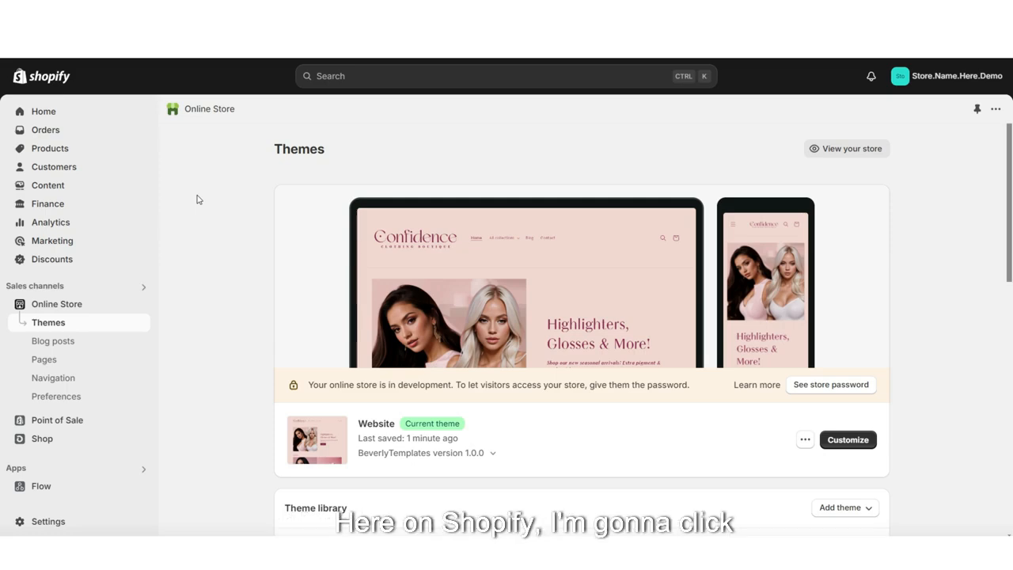
Step: Create a new navigation menu titled New Footer Menu
click(93, 382)
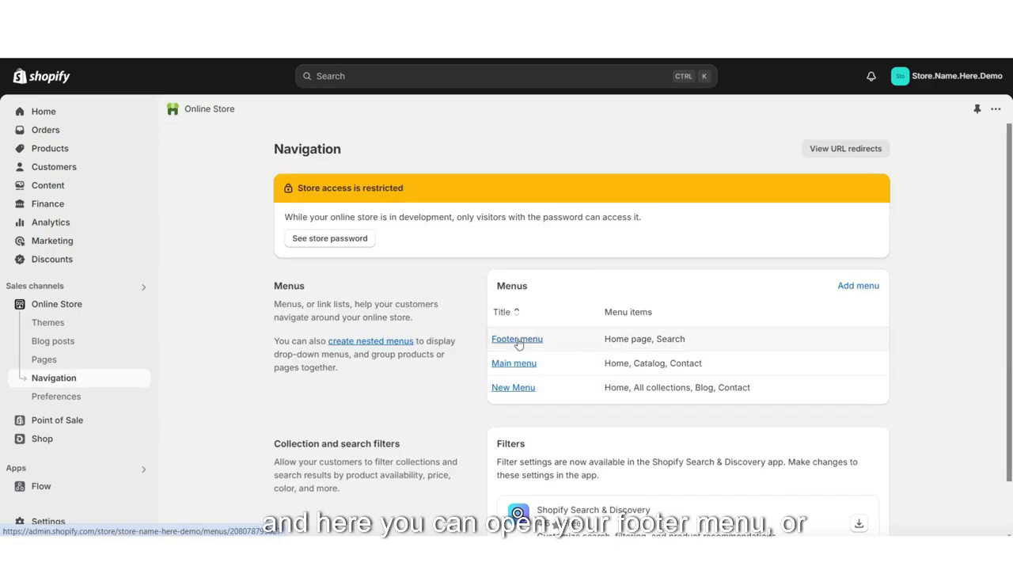
click(858, 285)
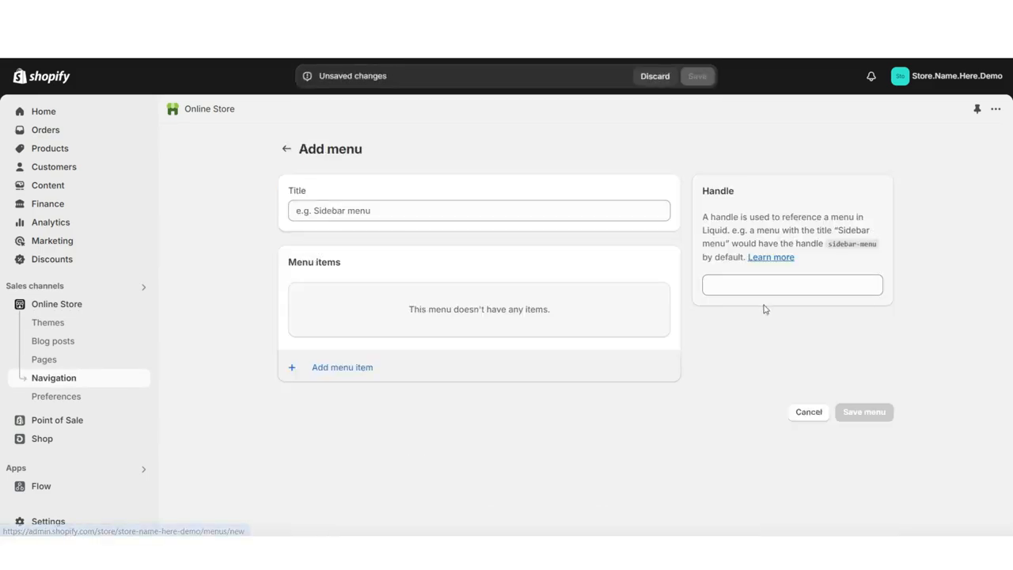
click(419, 208)
text(New Footer Menu)
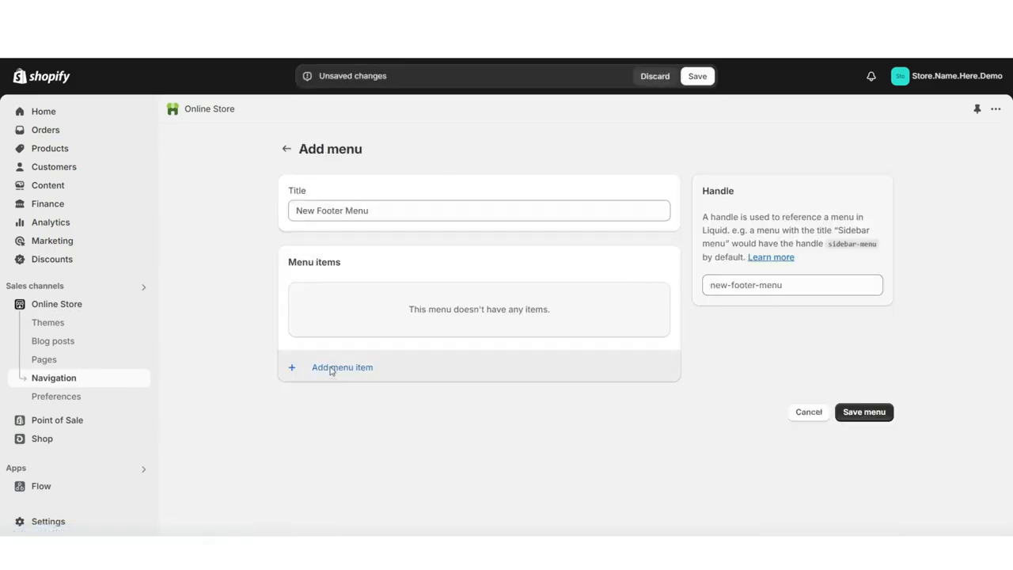
Step: Add a Home item linked to the home page to the footer menu
click(330, 367)
click(815, 224)
click(994, 520)
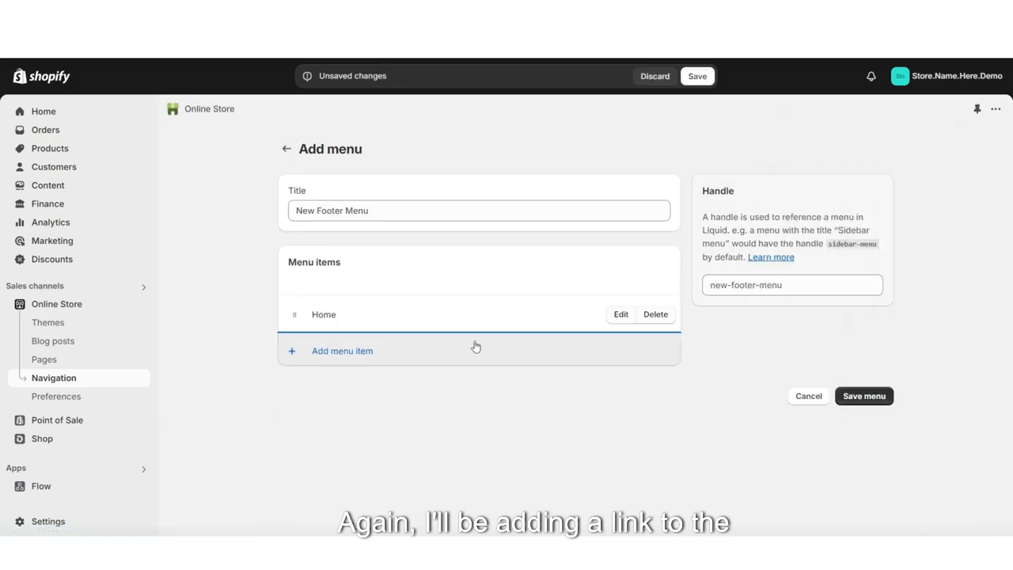
Step: Add a Search item linked to the search page and an All collections item linked to all collections
click(349, 353)
click(863, 200)
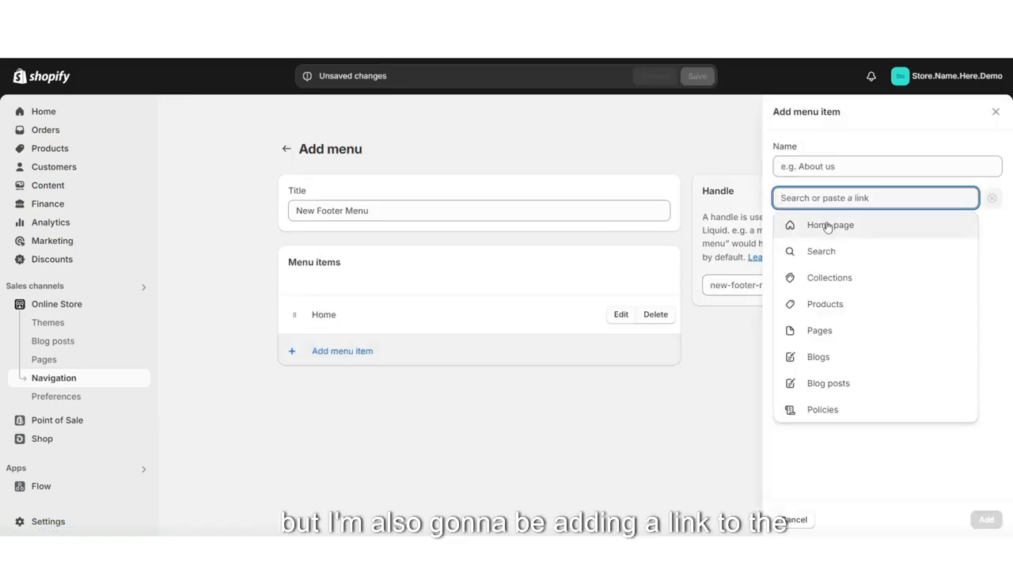
click(818, 251)
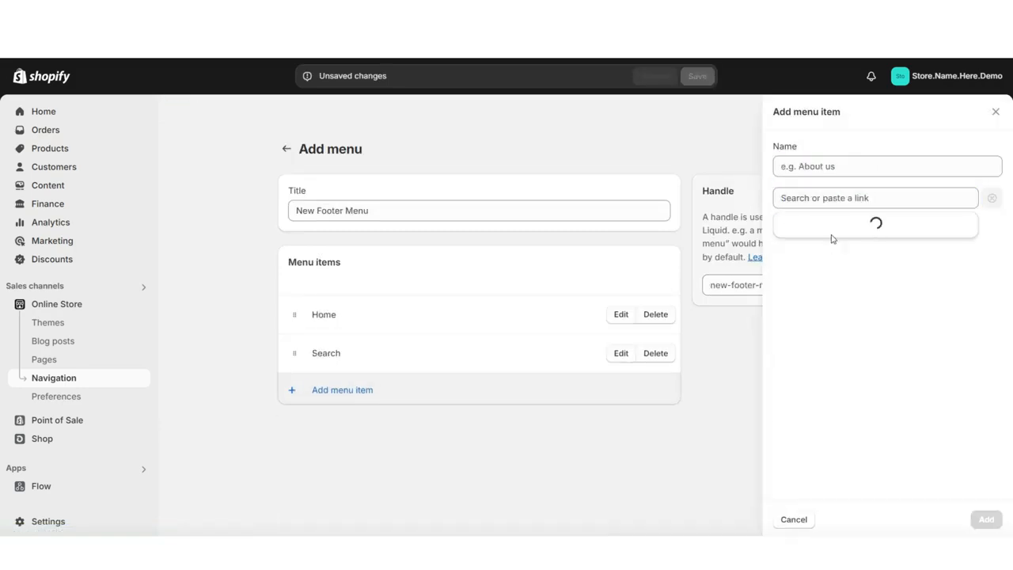
click(831, 278)
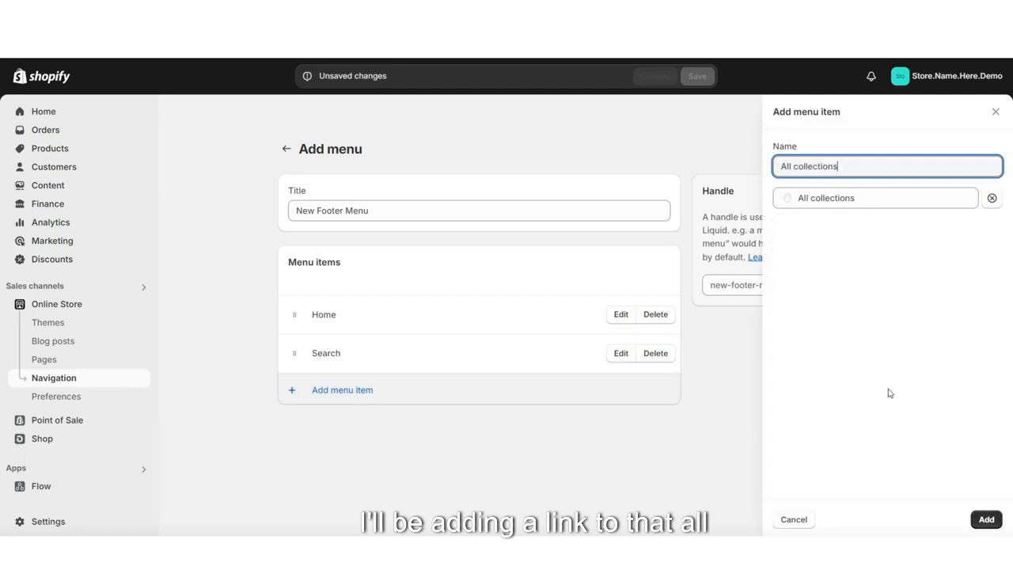
click(987, 519)
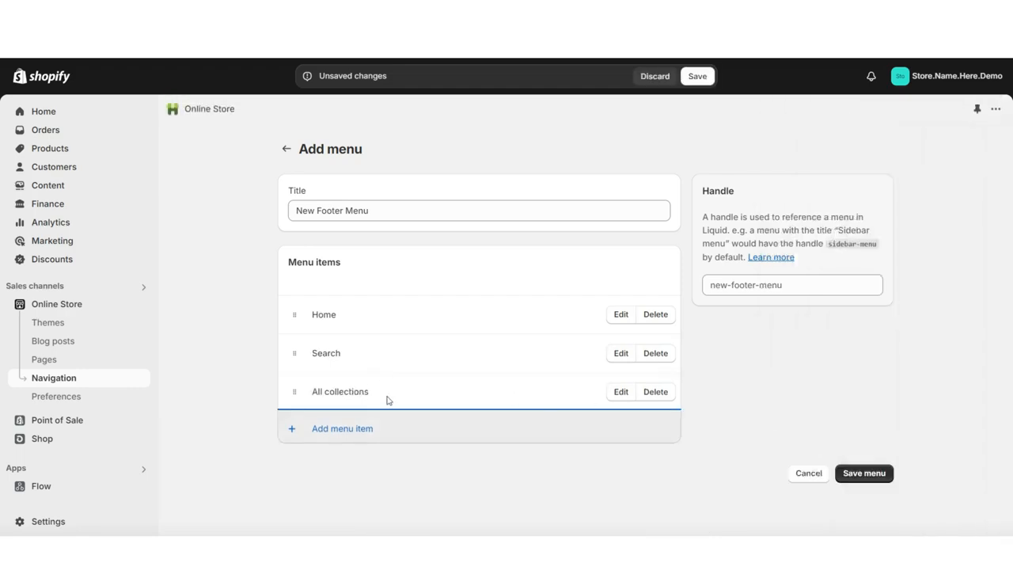
Step: Add menu items named Our Newest Arrival!, Our Blog and Contact, and save the footer menu
click(356, 424)
text(Our Ne)
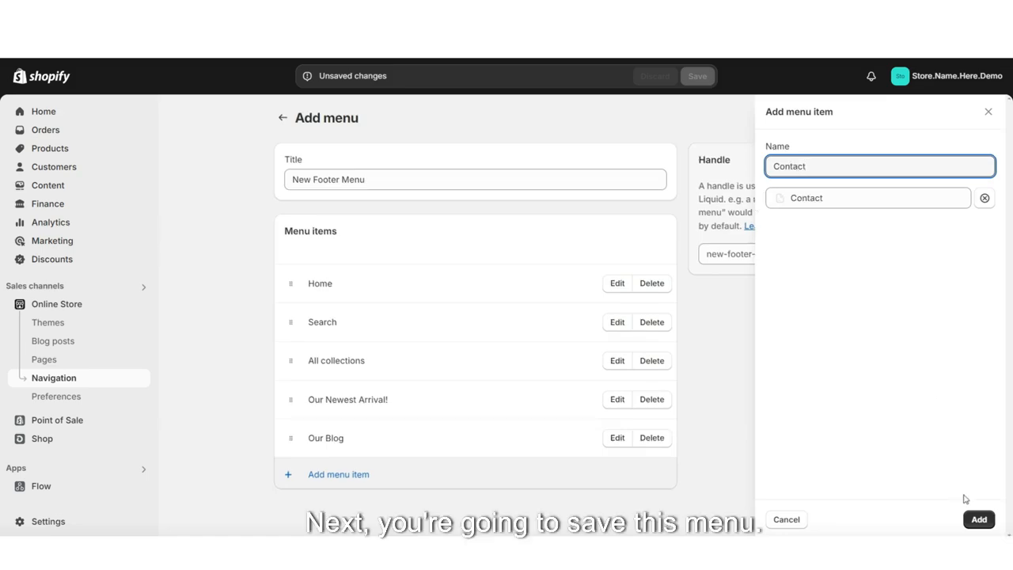
click(973, 519)
click(695, 77)
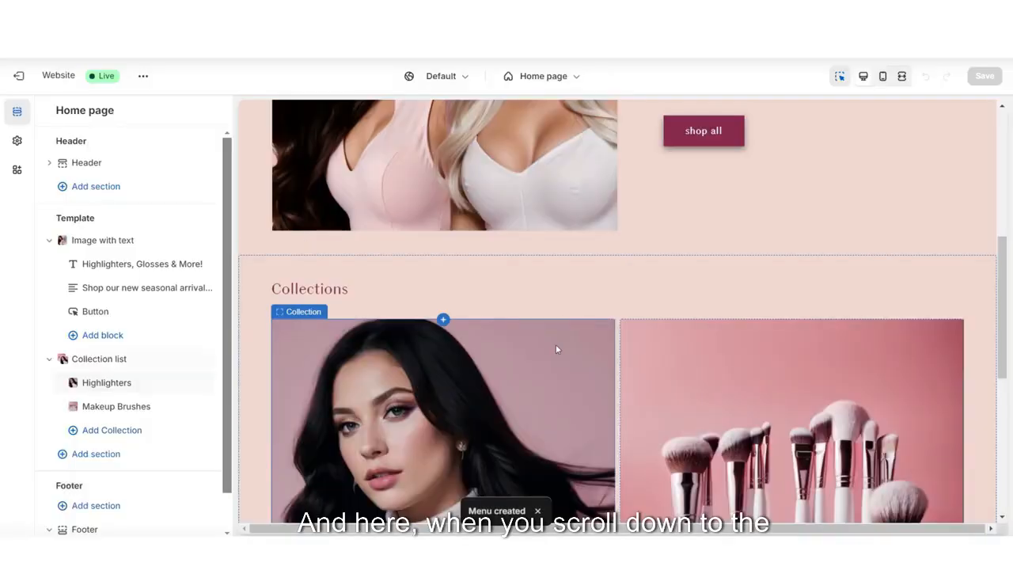
Step: Add a Menu block to the Footer section of the home page in the theme editor
scroll(554, 348, down, 5)
click(546, 380)
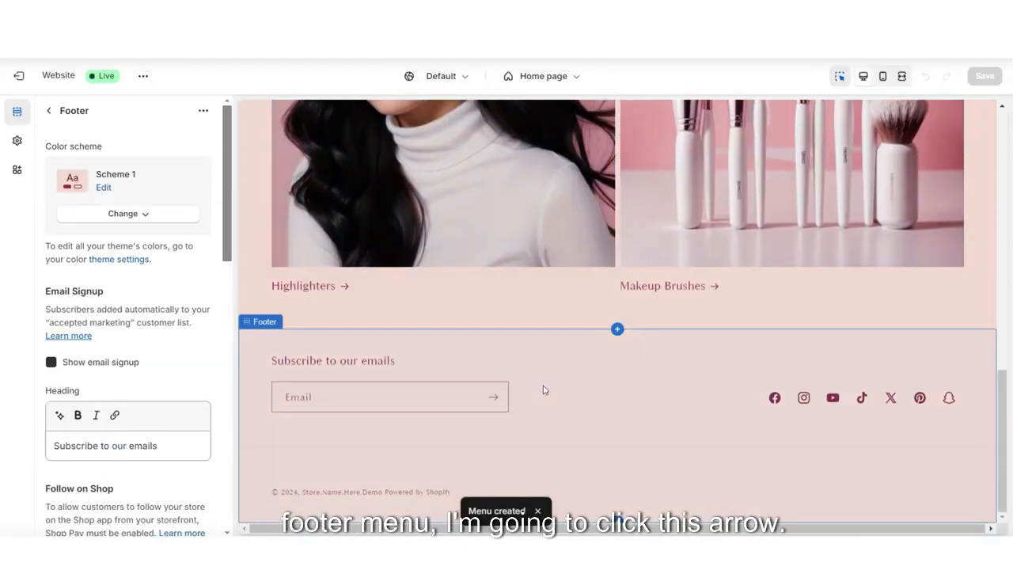
click(49, 112)
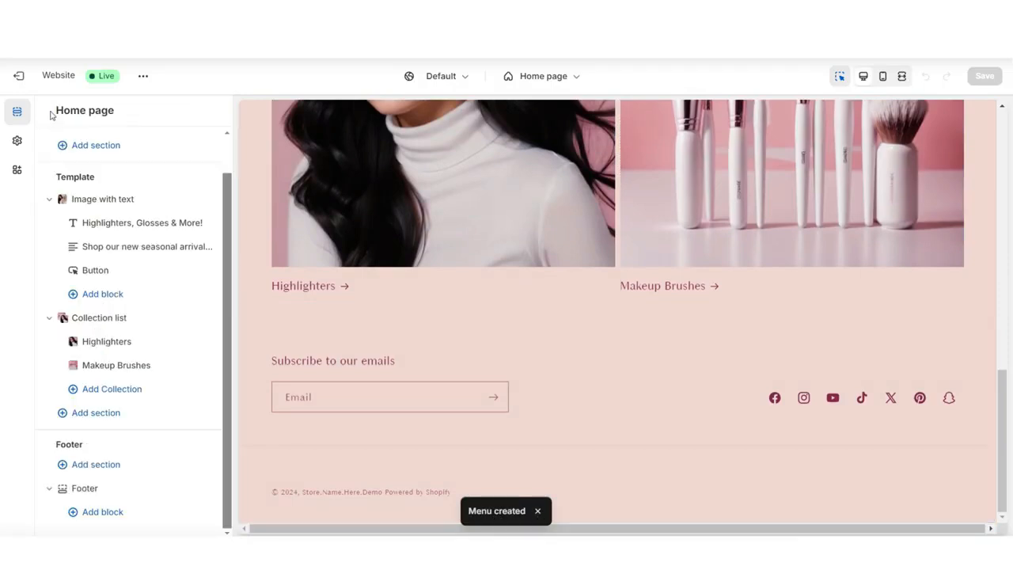
click(104, 515)
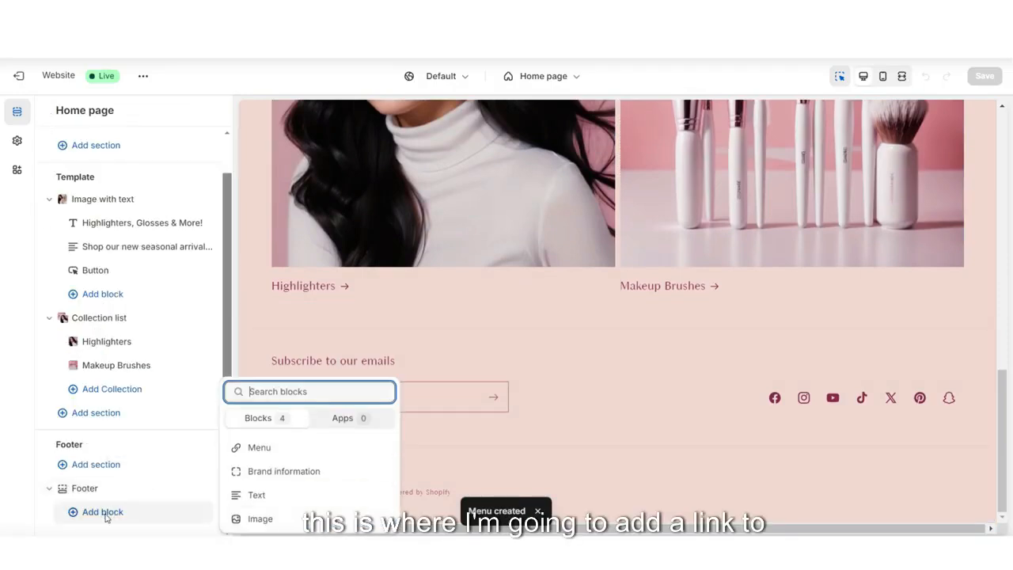
click(259, 449)
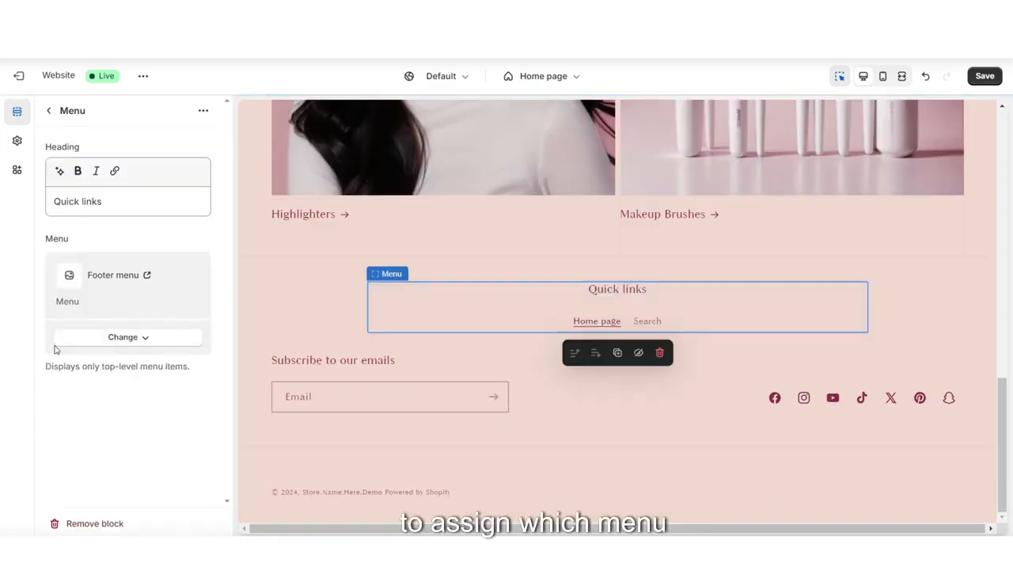
Step: Assign New Footer Menu to the footer's menu block and clear the block's heading
click(87, 341)
click(105, 362)
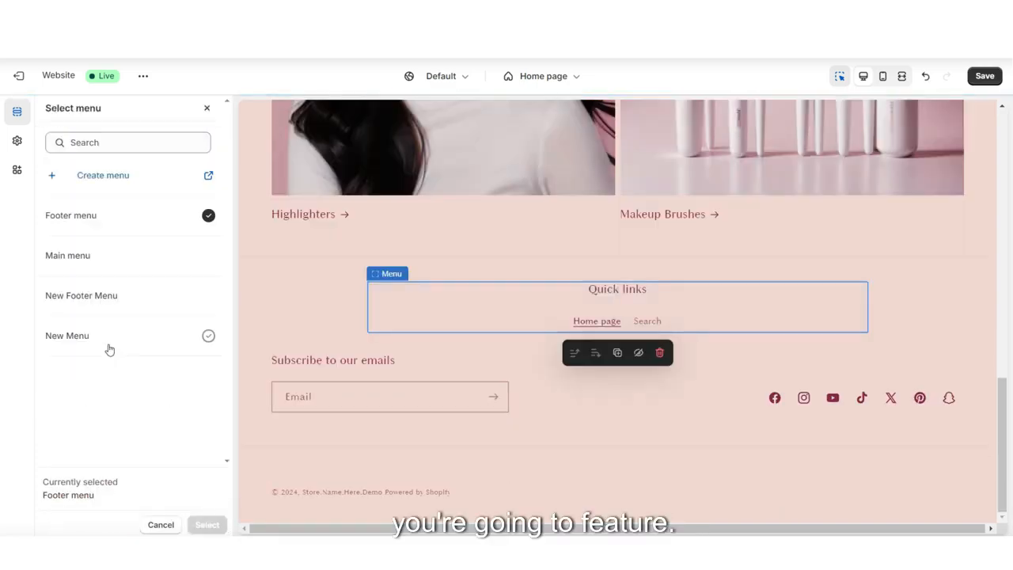
click(208, 296)
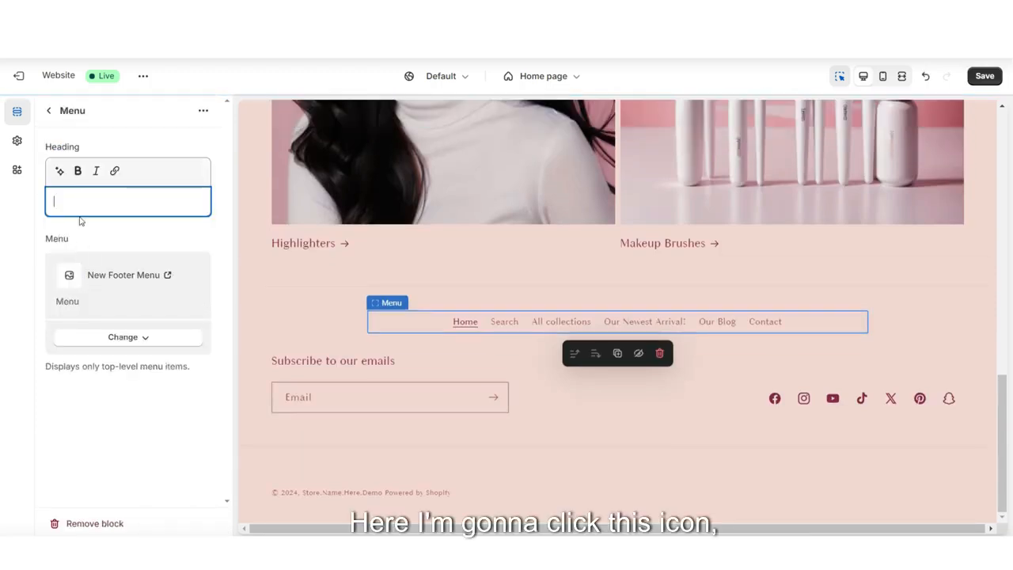
Step: Add a Text block after the footer menu, headed Confidence, with the boutique description beginning "We curate a meticulously crafted collection" as subtext
click(617, 333)
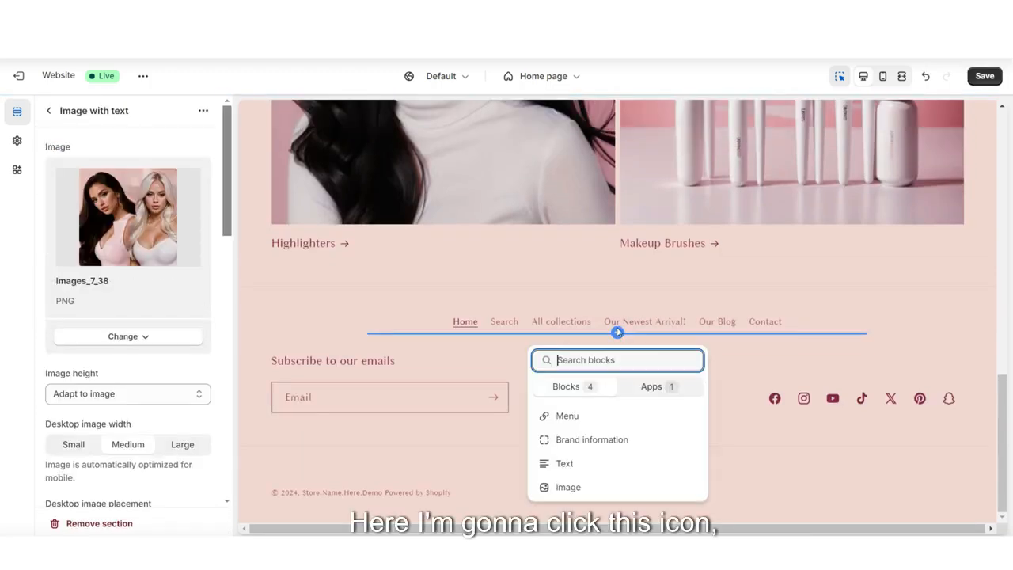
click(564, 466)
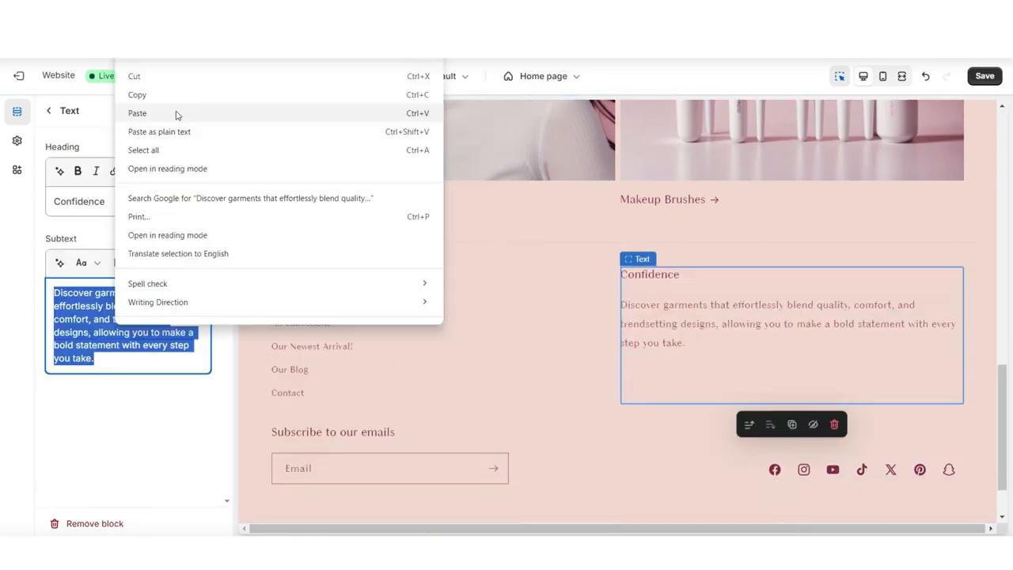
click(174, 113)
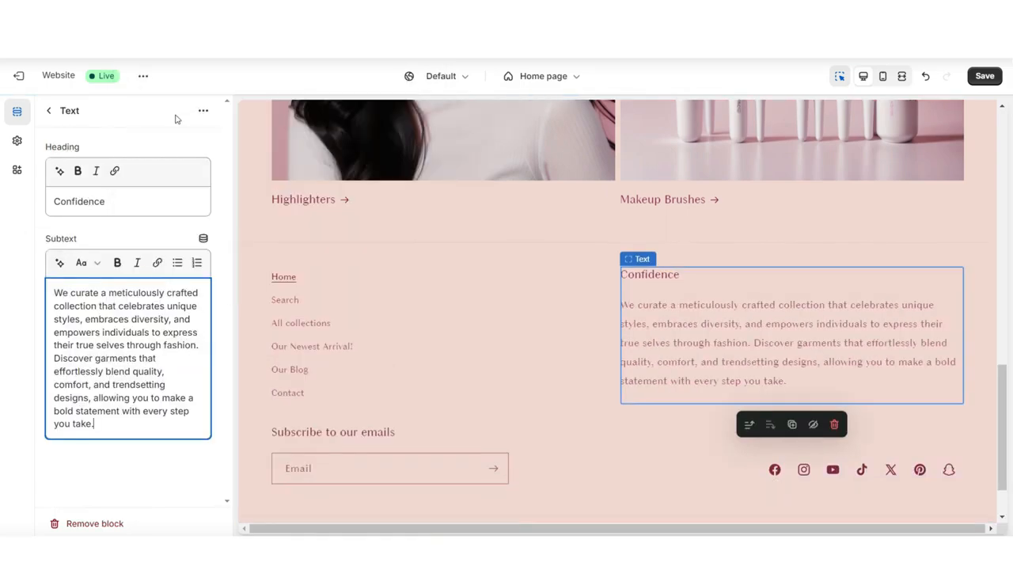
Step: Add an Image block with the Confidence Clothing Boutique logo to the footer and increase its image width
click(102, 512)
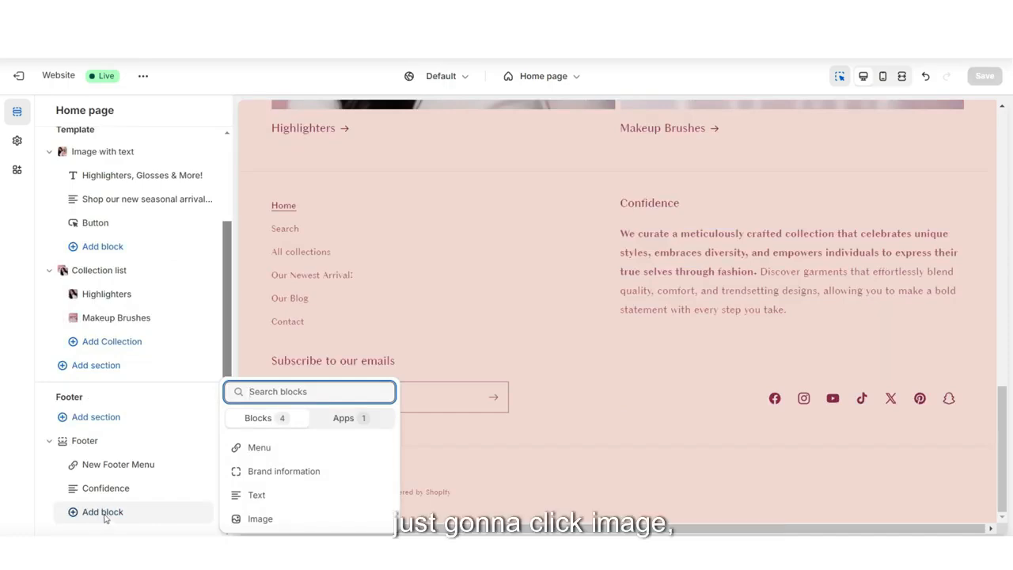
click(238, 519)
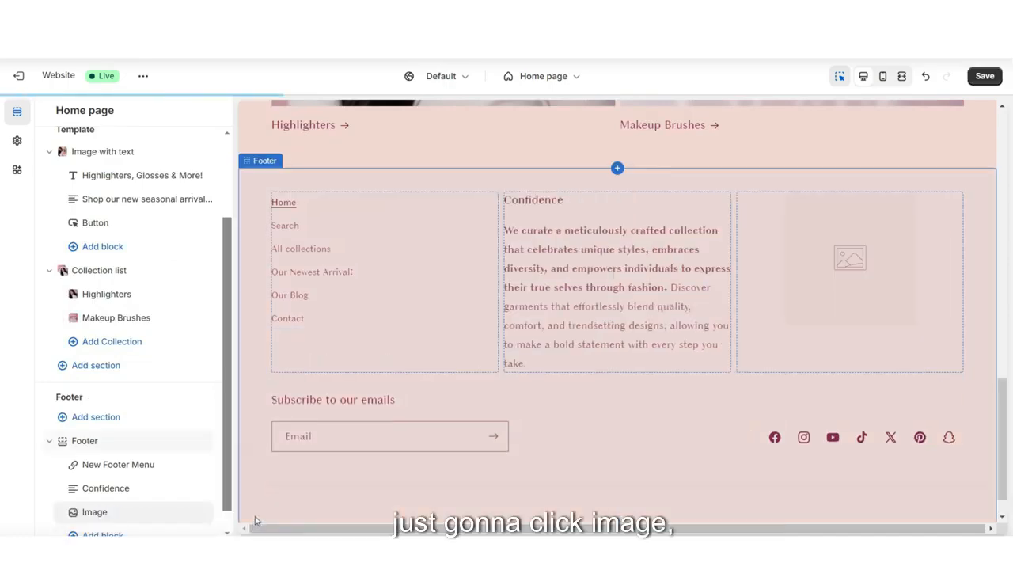
click(781, 337)
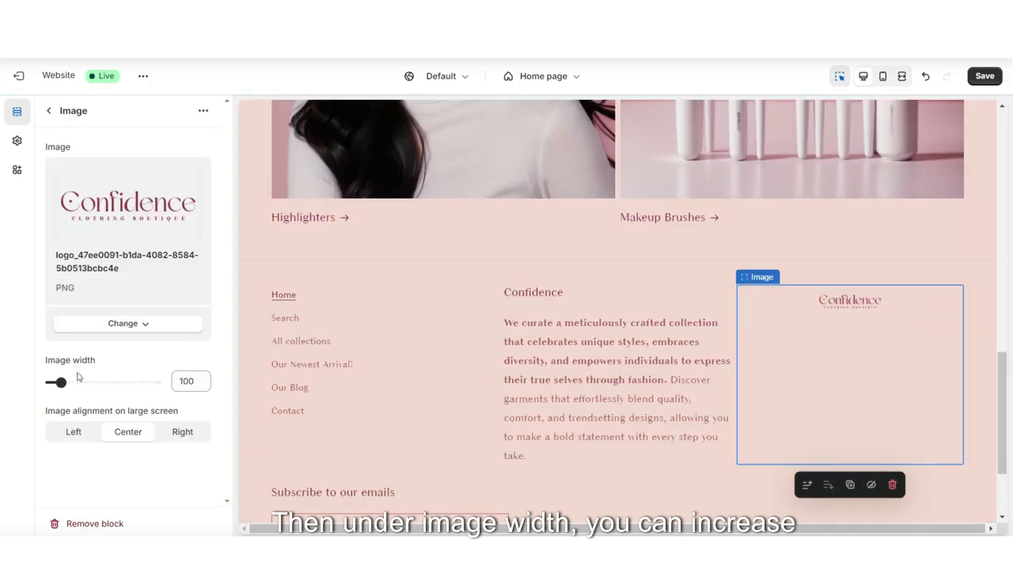
drag(78, 376, 97, 382)
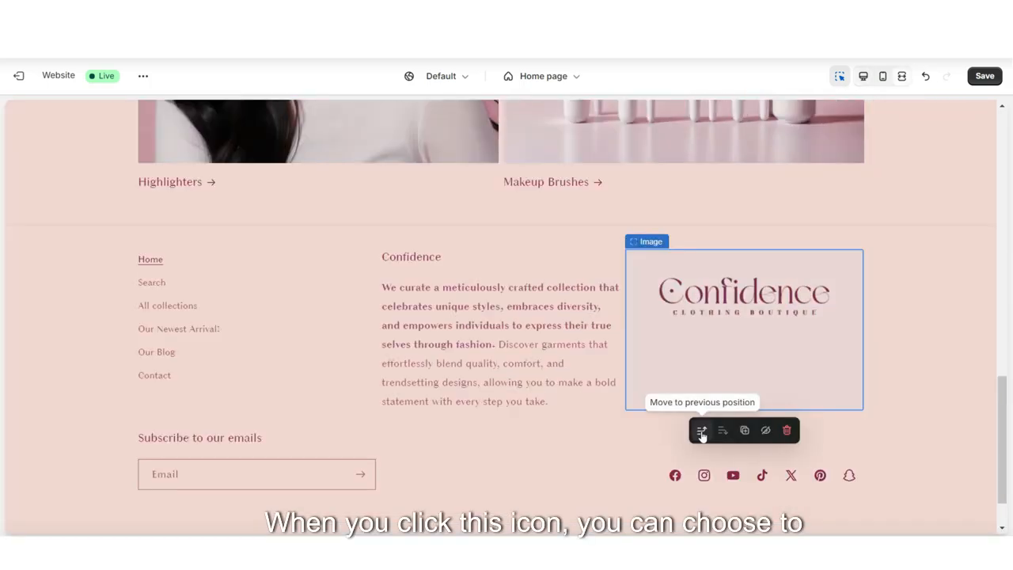
Step: Move the logo image block ahead of the text and menu blocks so it comes first in the footer
click(701, 432)
click(455, 429)
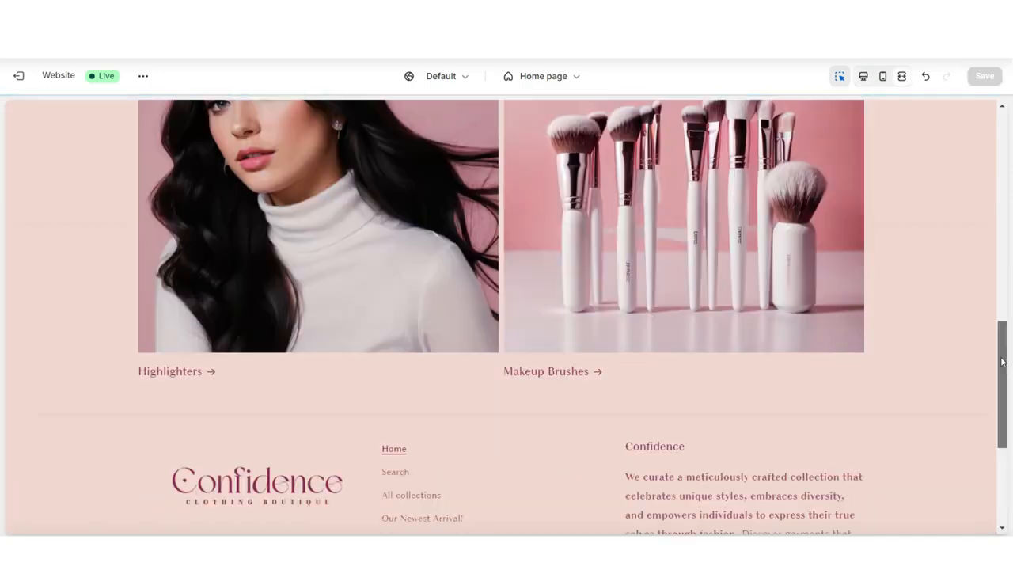
drag(1004, 362, 1004, 416)
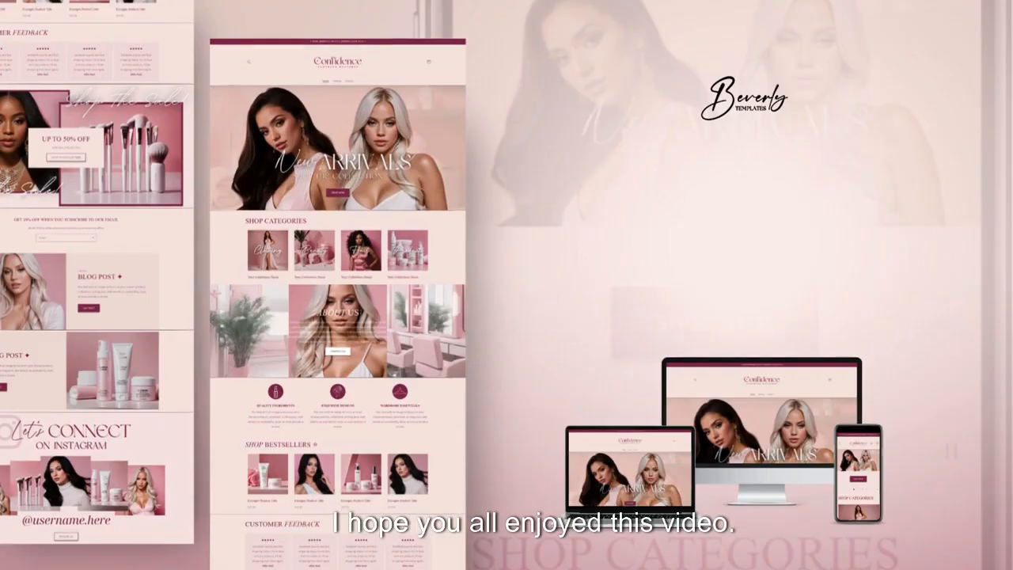